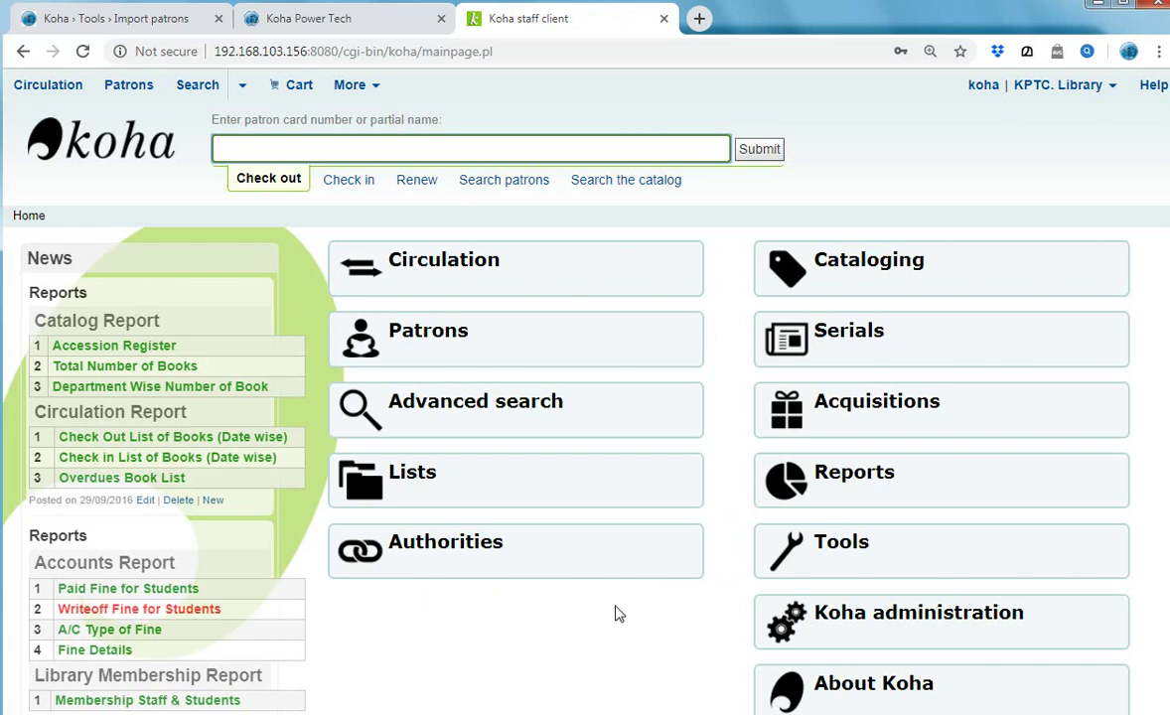
Step: Consult the Koha Power Tech blog's instructions on adding collections, and open the Authorized values page in Koha administration
click(348, 28)
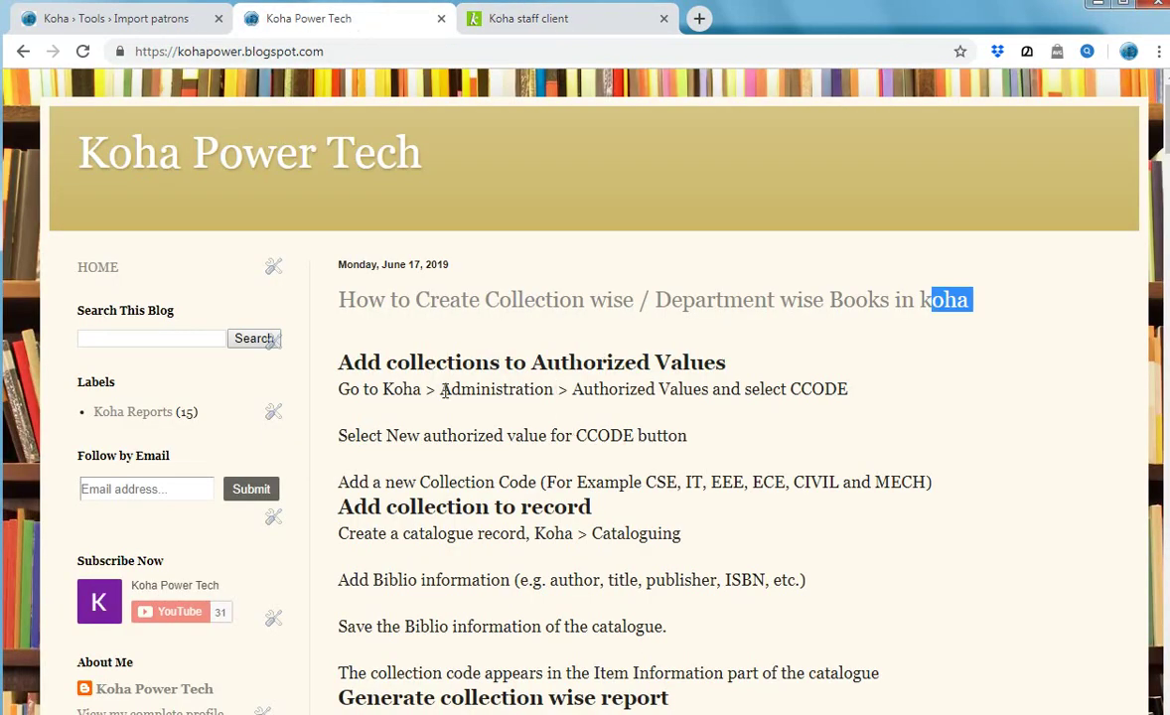
drag(440, 389, 651, 432)
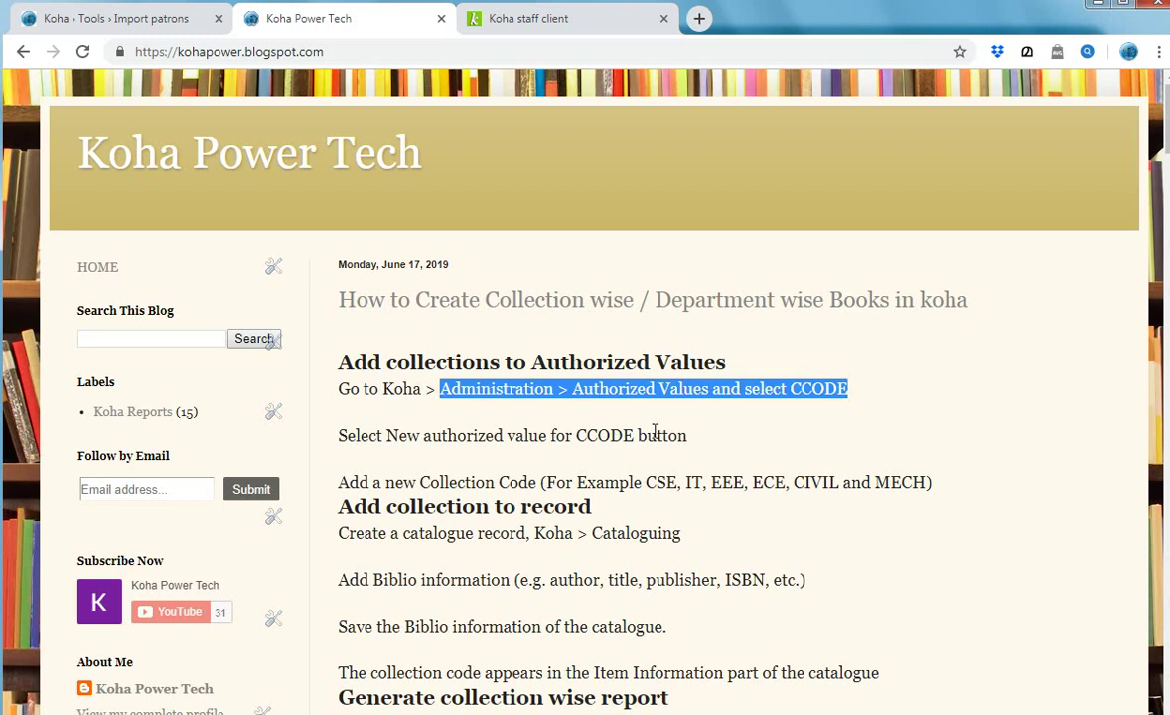
click(575, 21)
click(898, 622)
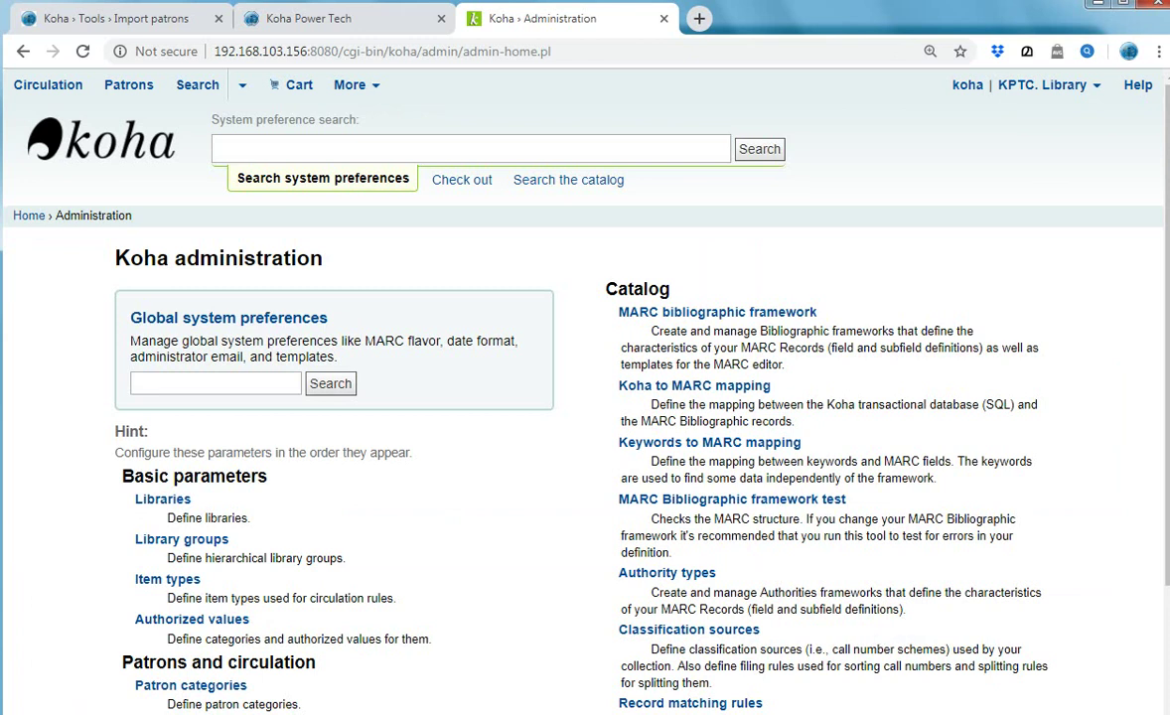
drag(122, 609, 271, 630)
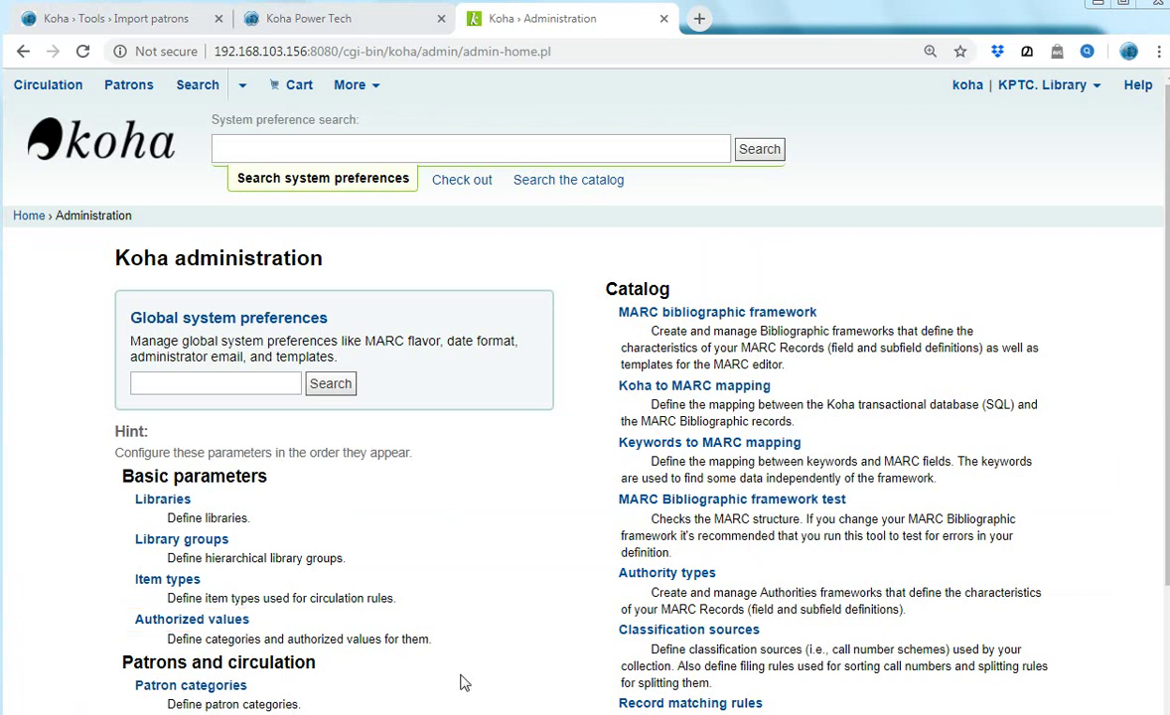
click(214, 621)
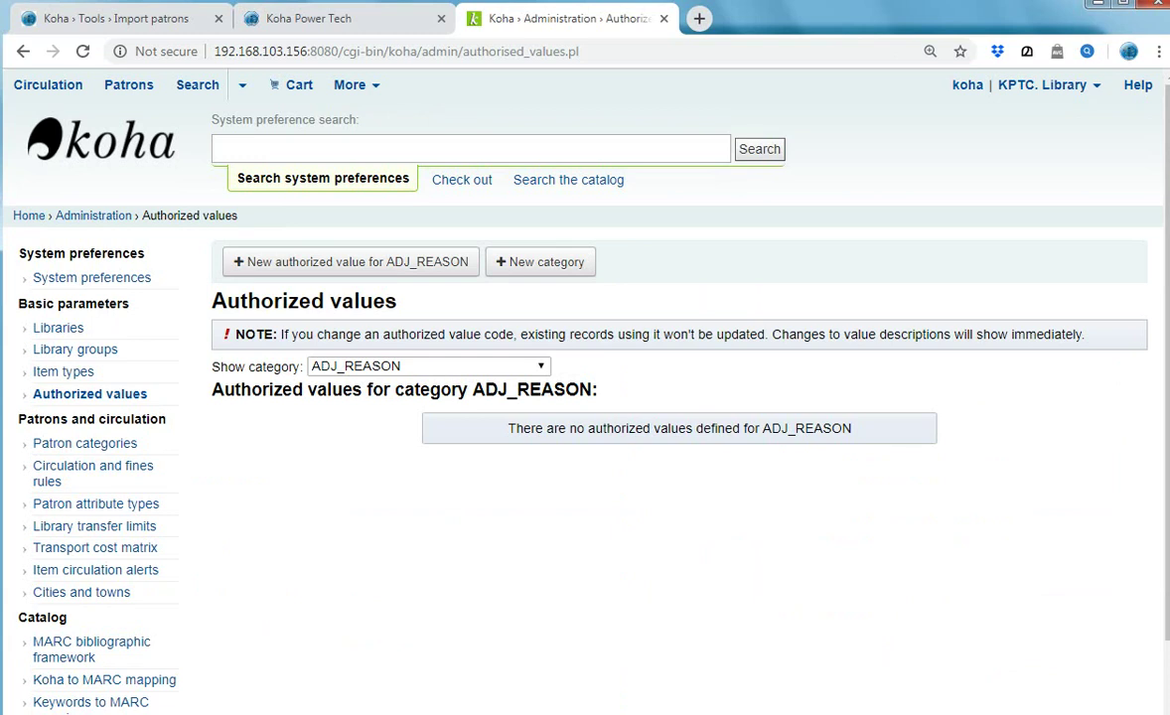
Step: Show the authorized values for the CCODE category
mouse_move(204, 357)
mouse_down()
mouse_move(556, 365)
mouse_move(593, 379)
mouse_up()
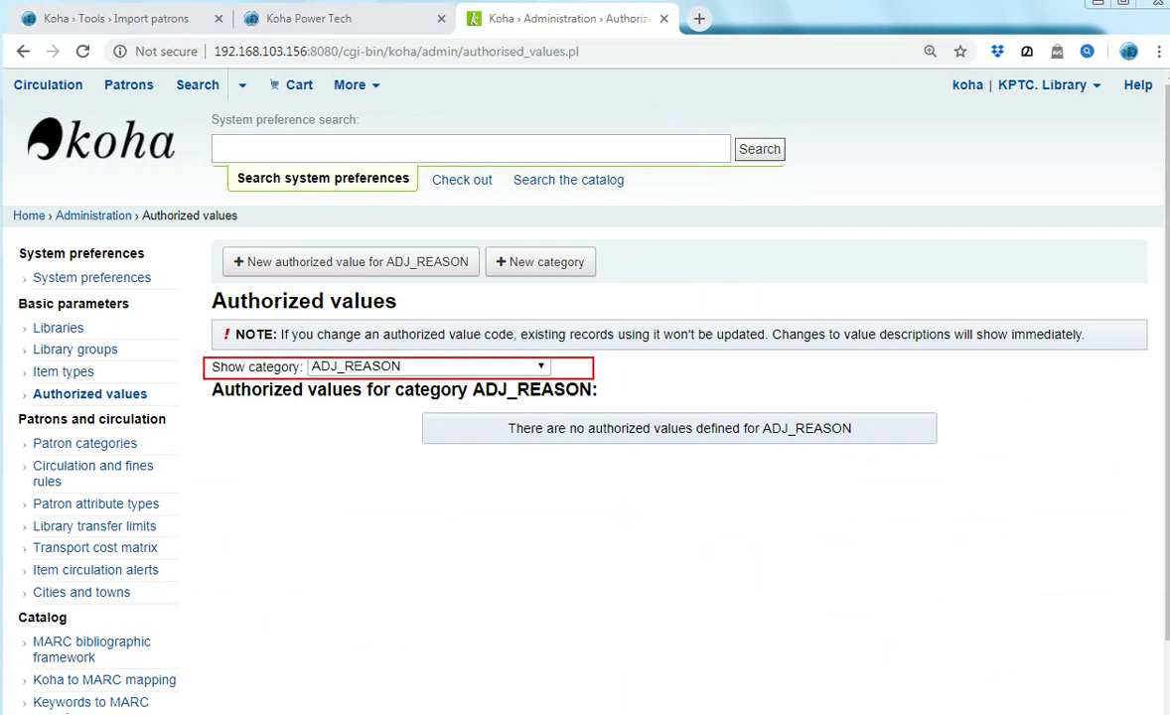
key(Escape)
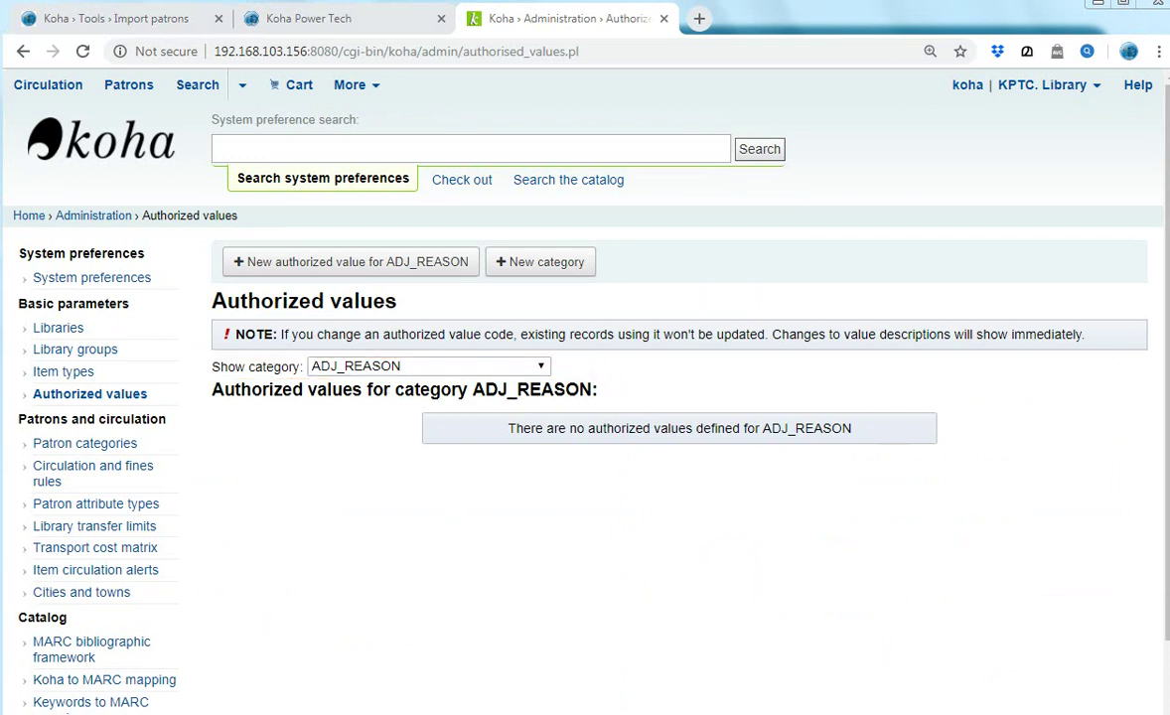
click(541, 369)
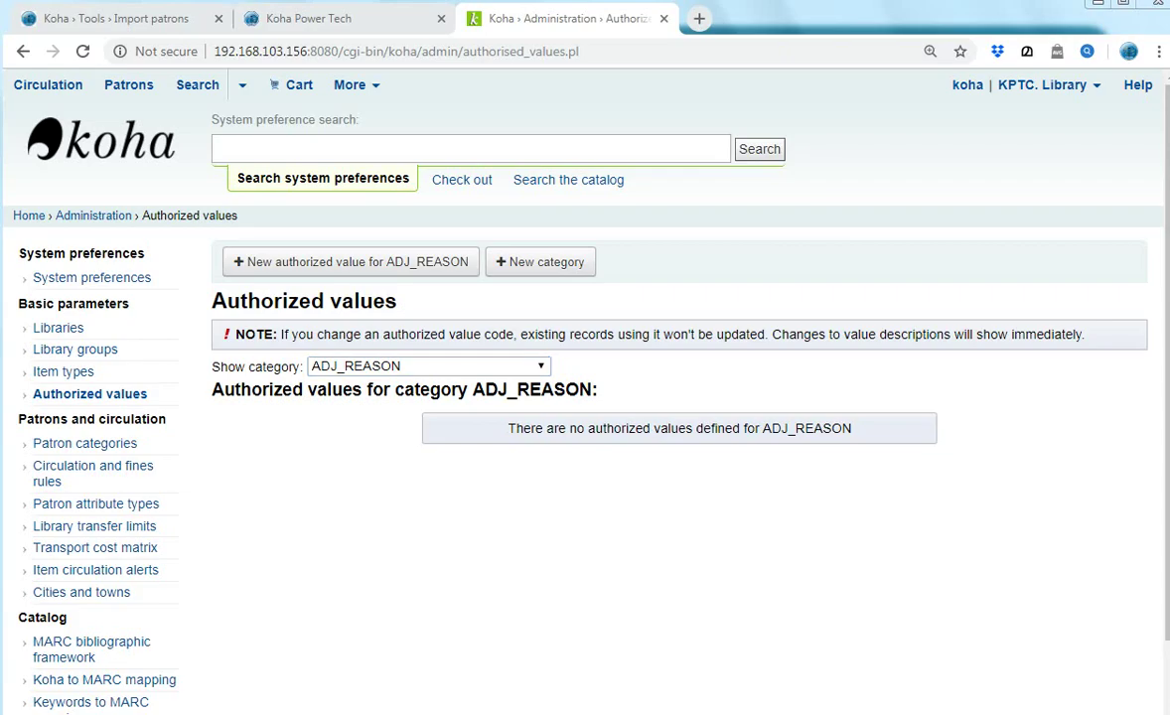
click(493, 369)
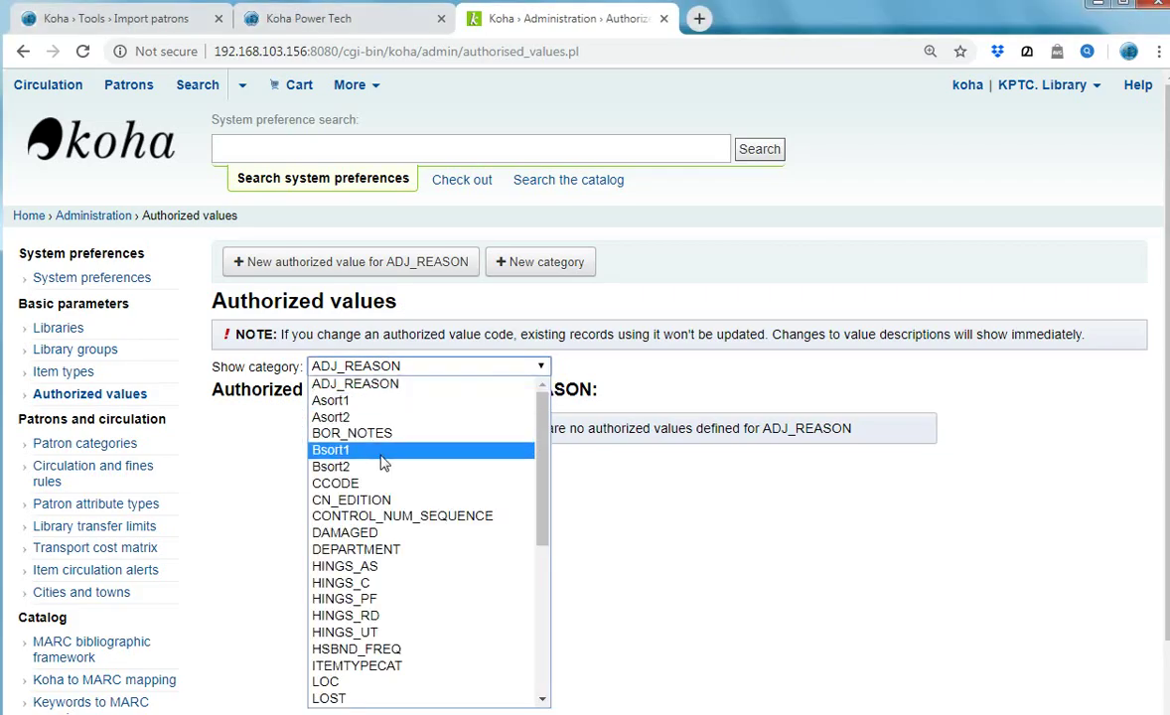
click(357, 484)
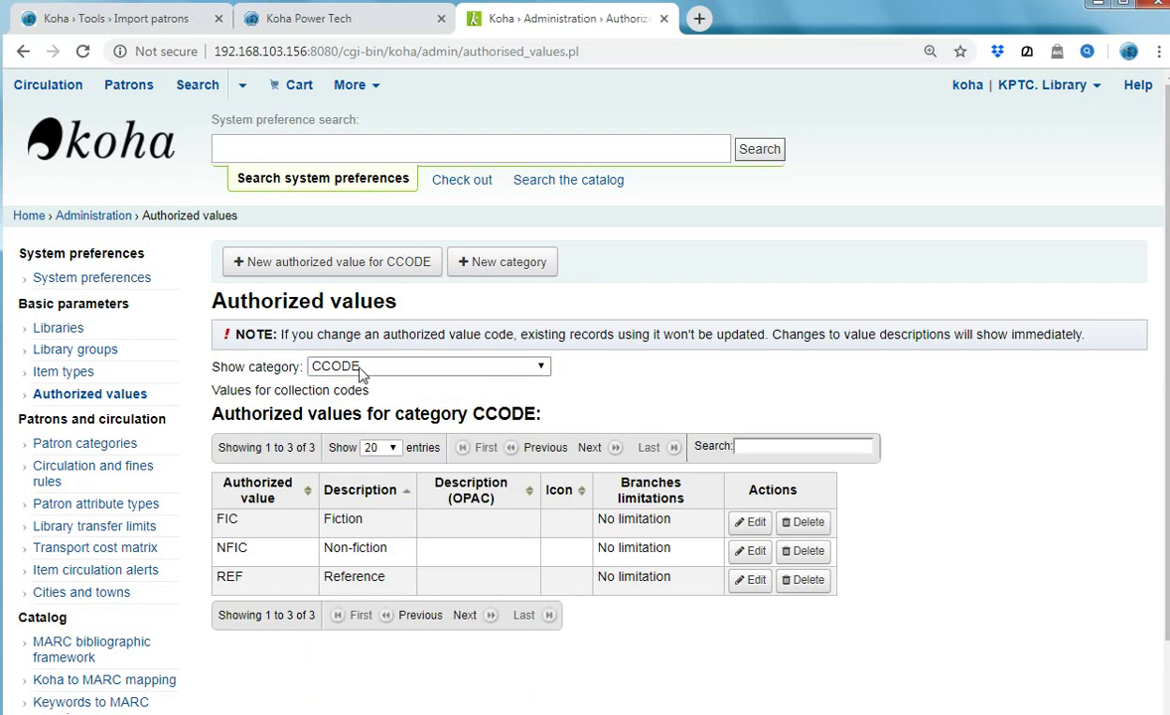
Step: Delete the FIC, NFIC and REF authorized values from the CCODE category
click(806, 525)
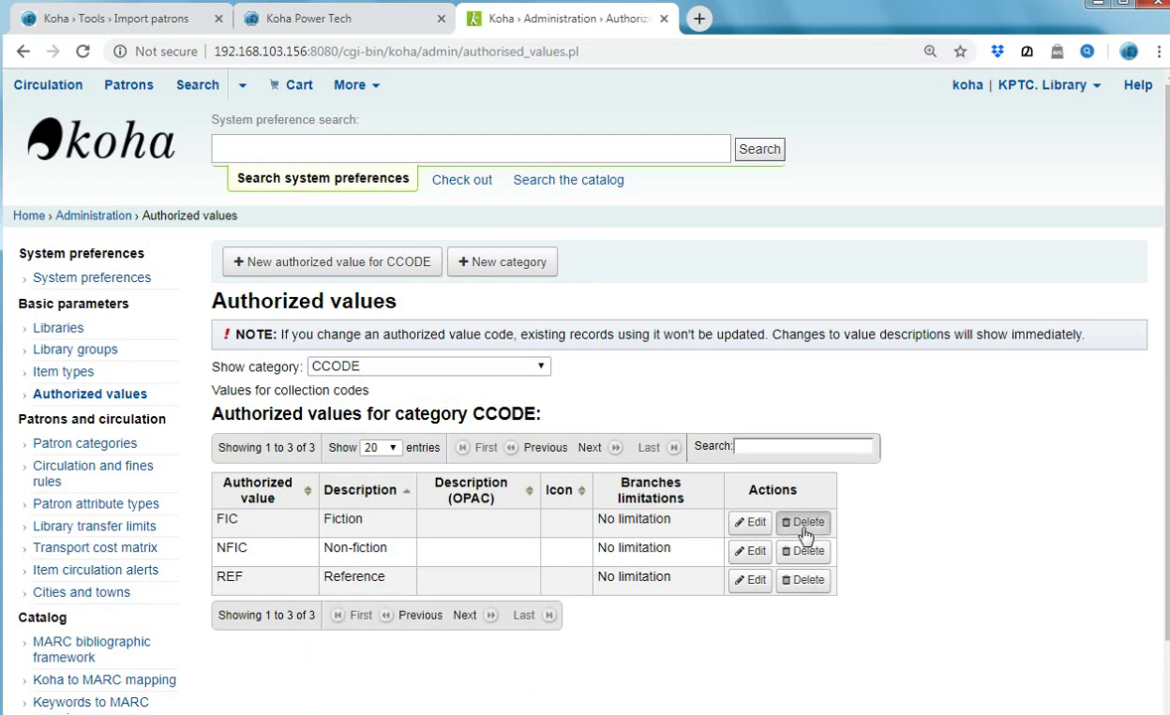
click(681, 155)
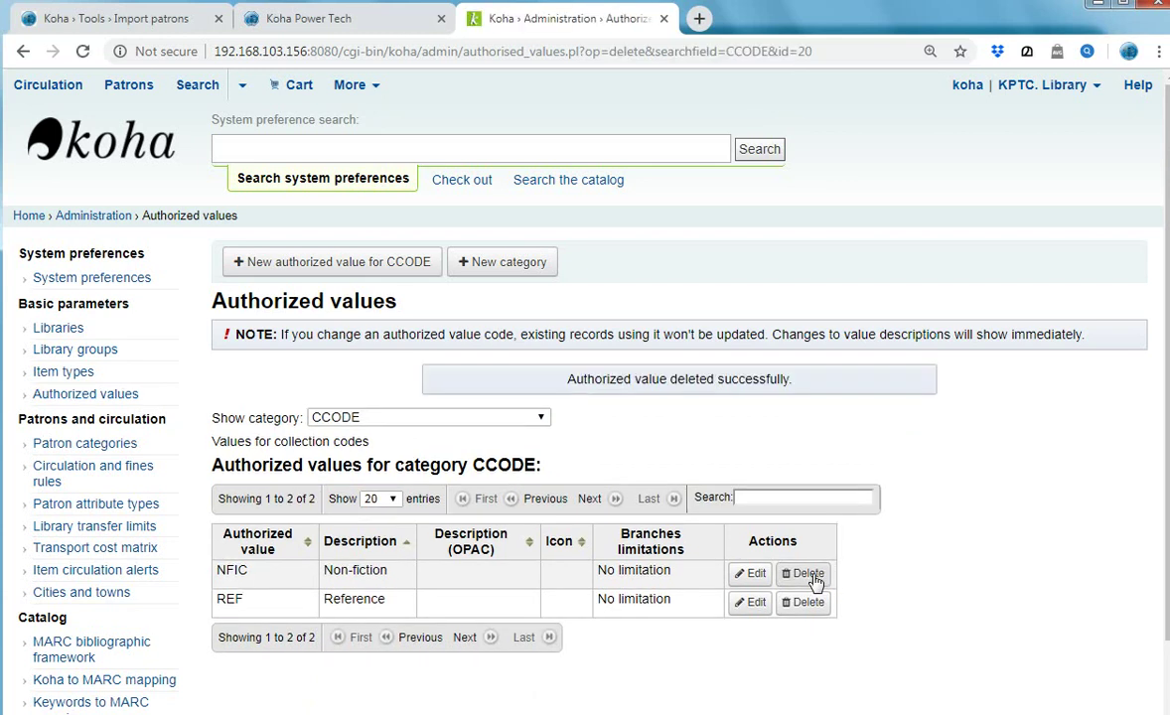
click(814, 581)
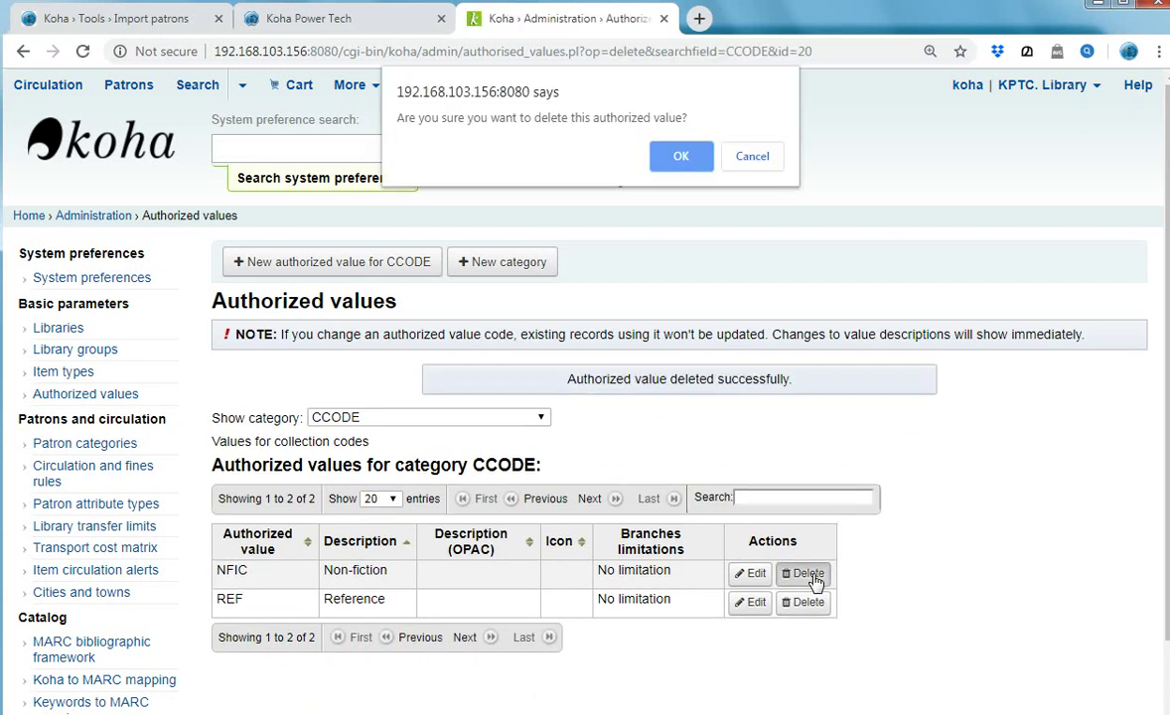
click(684, 156)
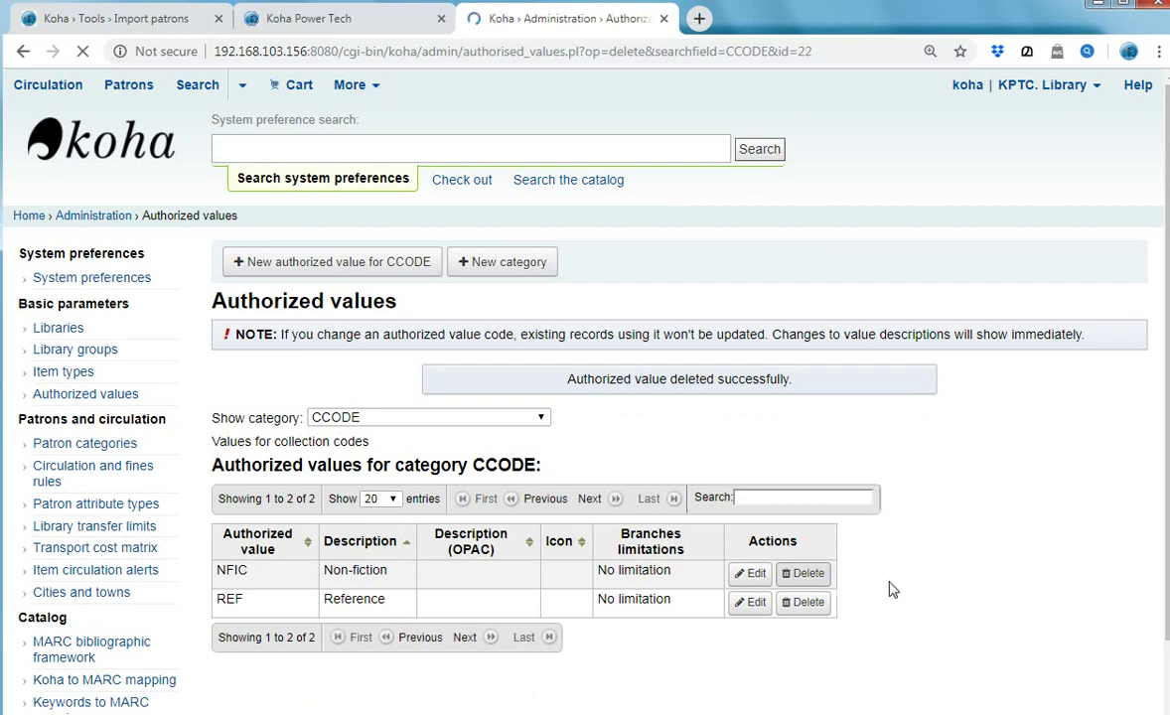
click(815, 581)
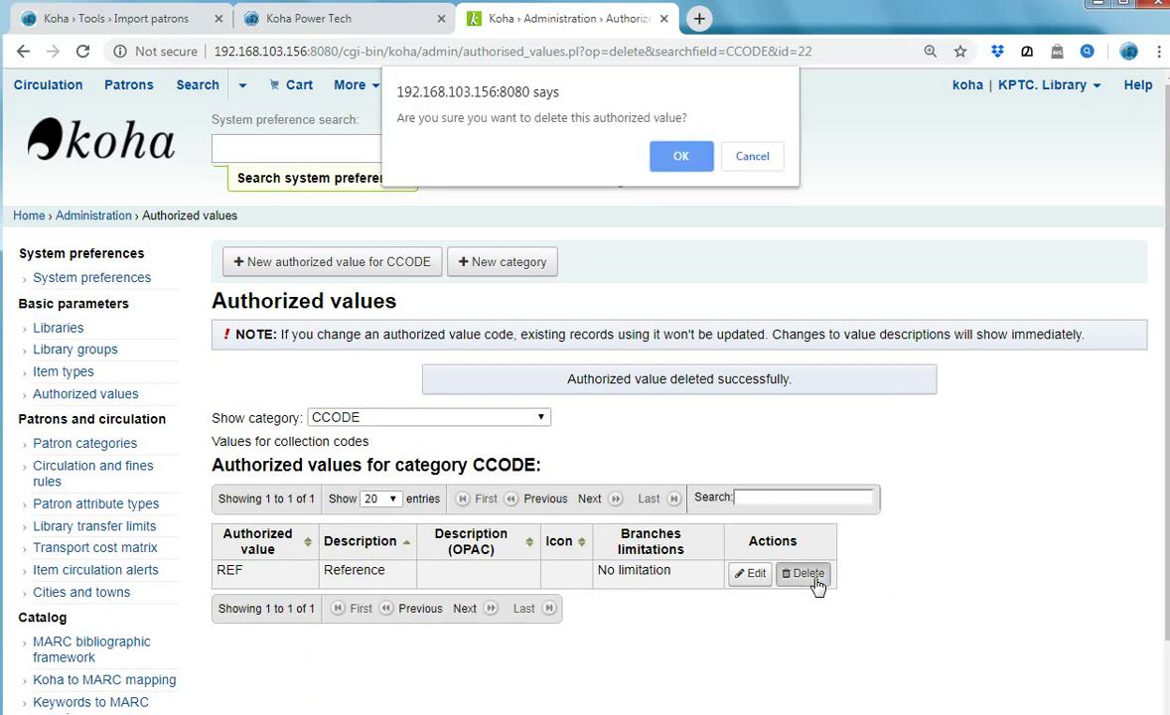
click(679, 159)
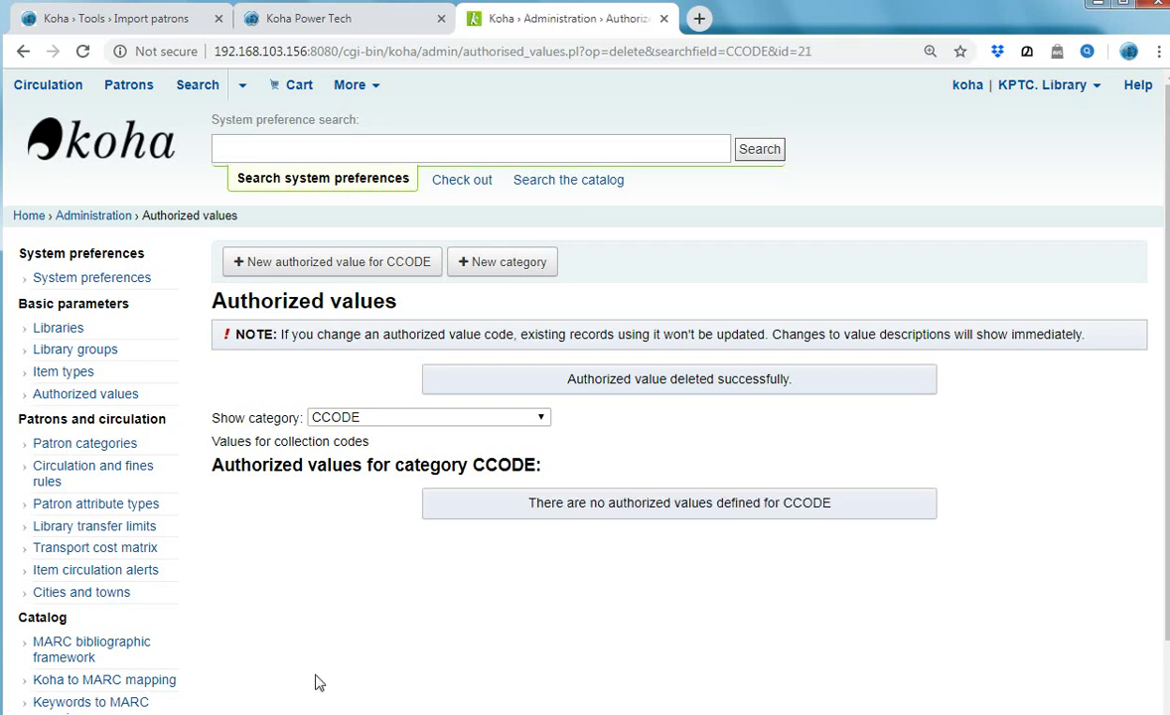
Step: Check the example collection codes in the Koha Power Tech blog post and return to the Koha authorized values page
click(342, 20)
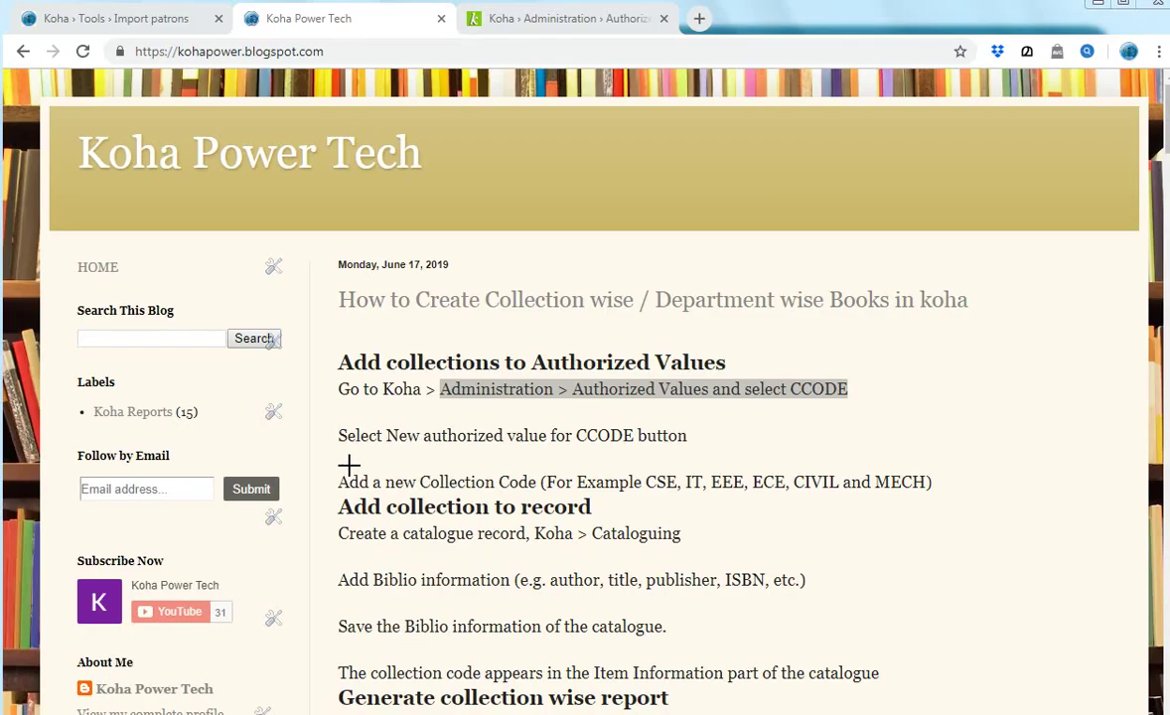
drag(336, 471, 944, 496)
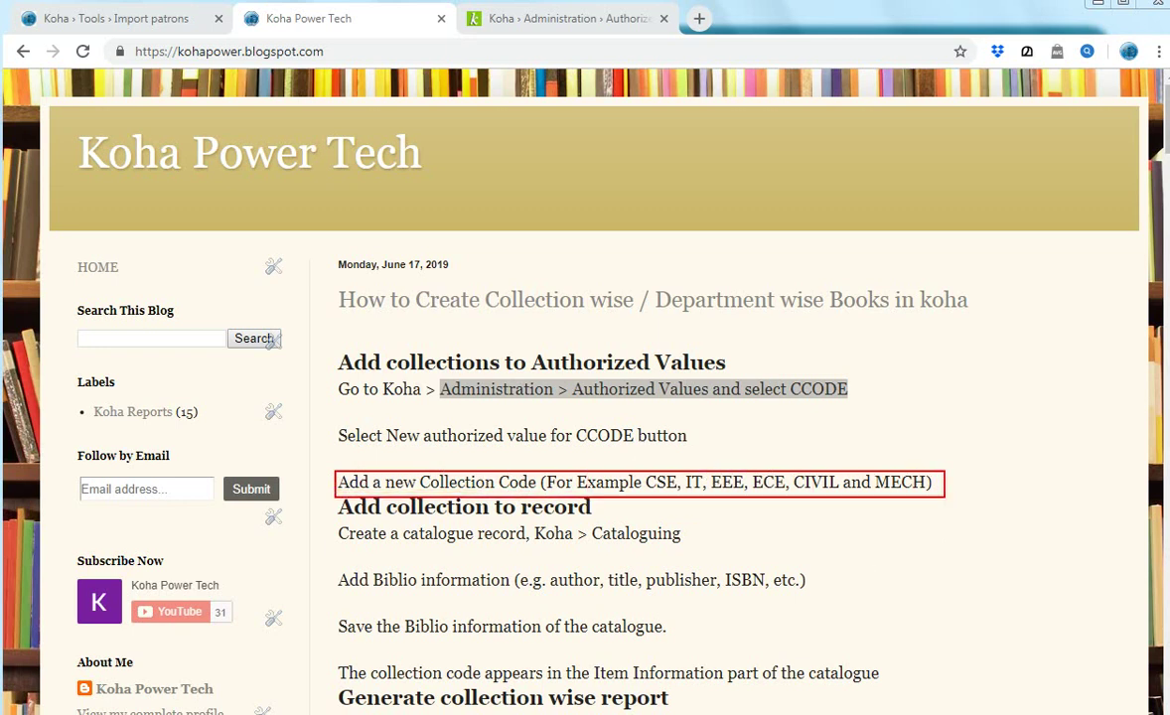
key(Escape)
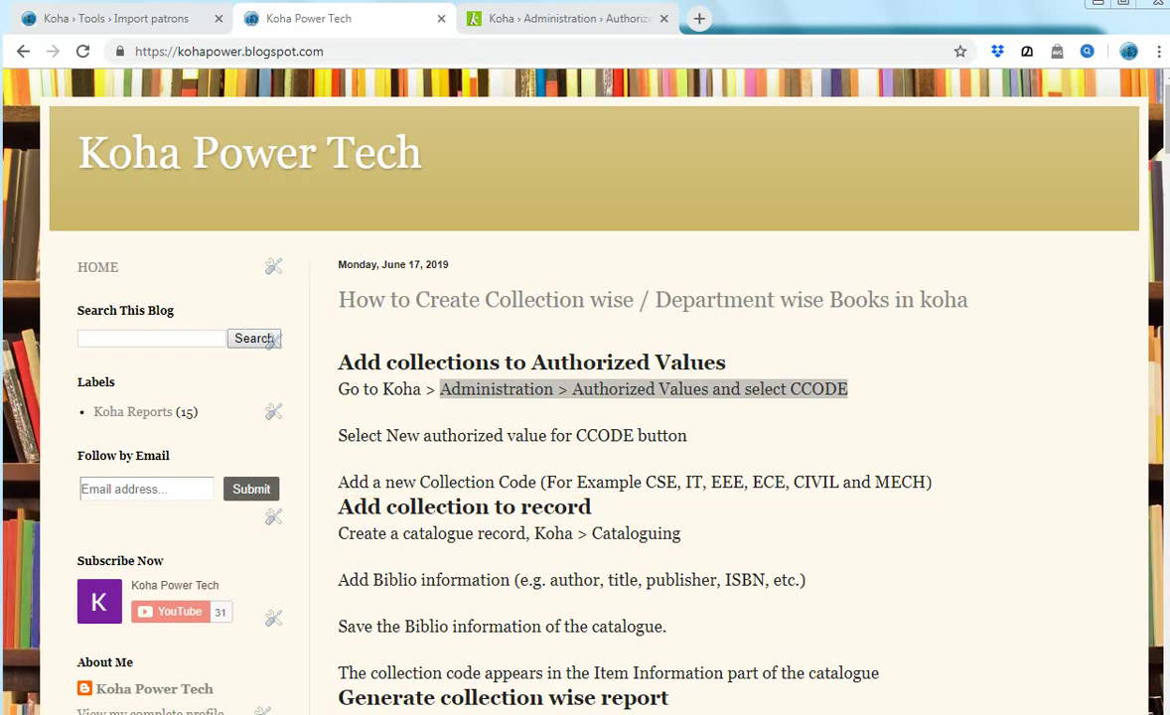
click(565, 22)
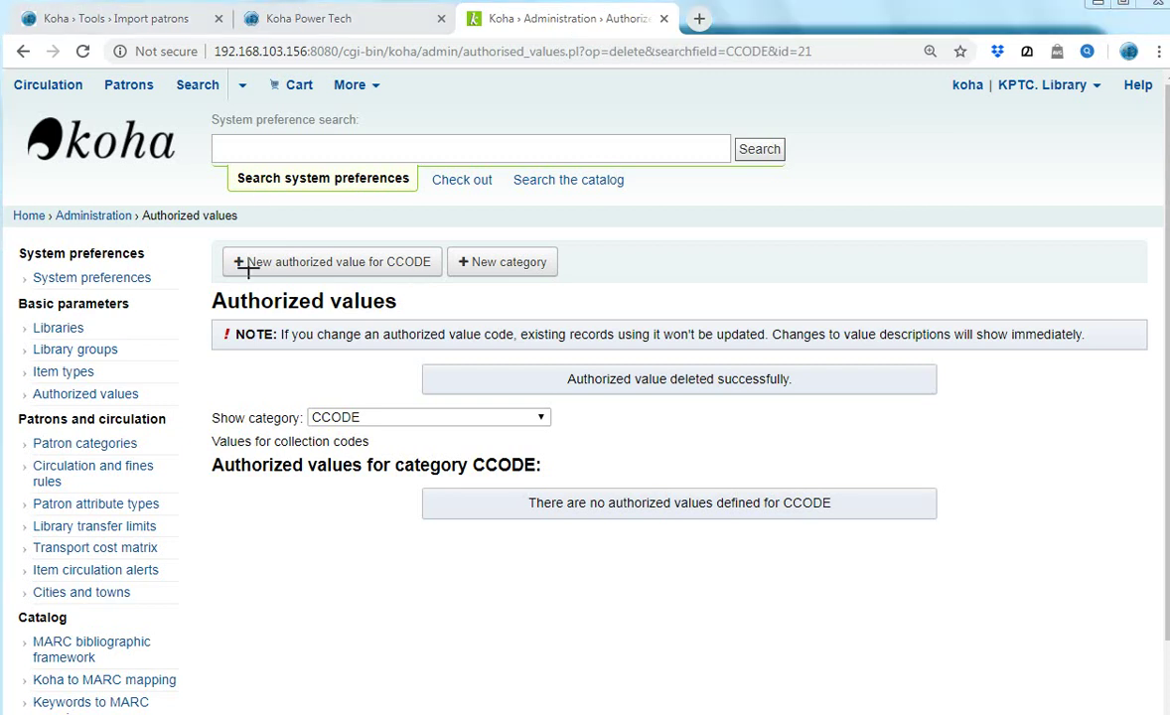
Step: Start a new authorized value for CCODE with the value CSE and the description Computer Science Eng
drag(220, 245, 449, 287)
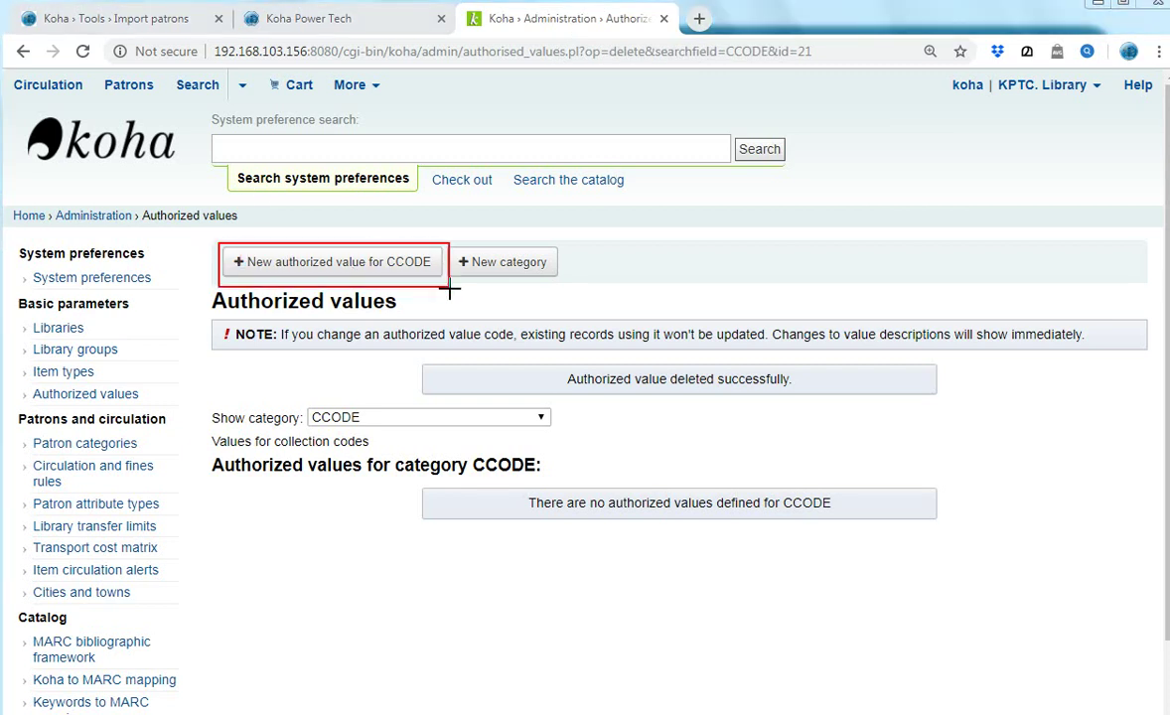
key(Escape)
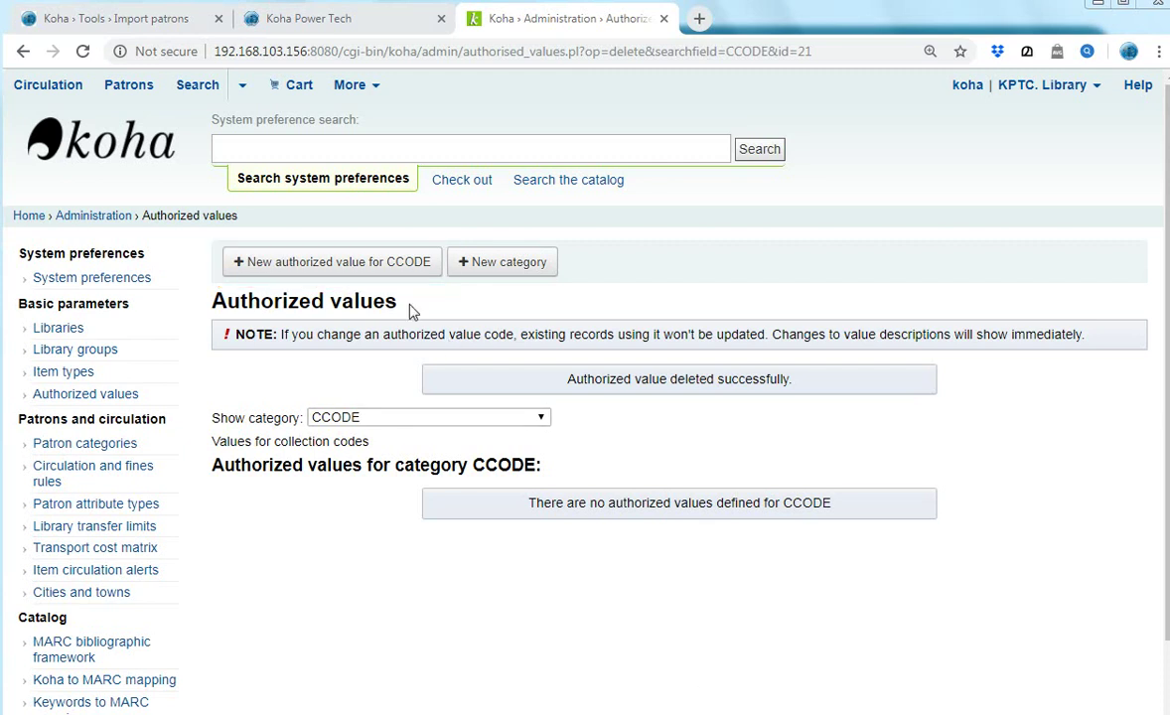
click(378, 263)
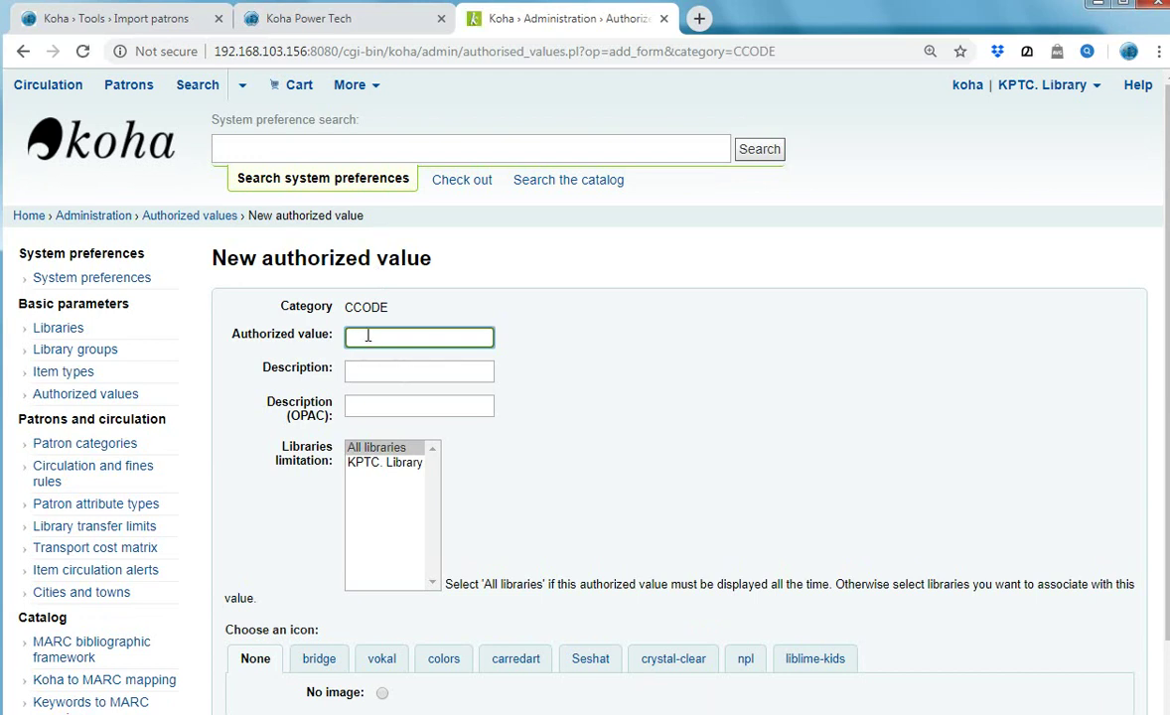
text(c)
click(375, 366)
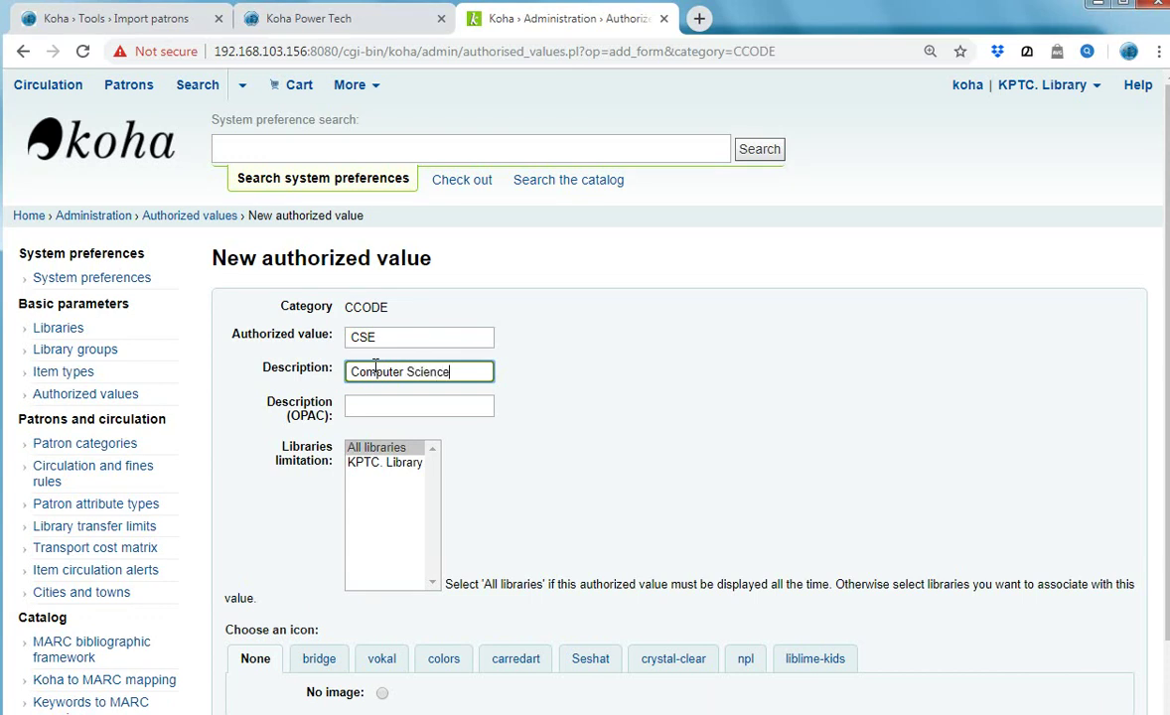
text(ng)
Step: Copy the description Computer Science Eng into the OPAC description of the new authorized value
click(374, 409)
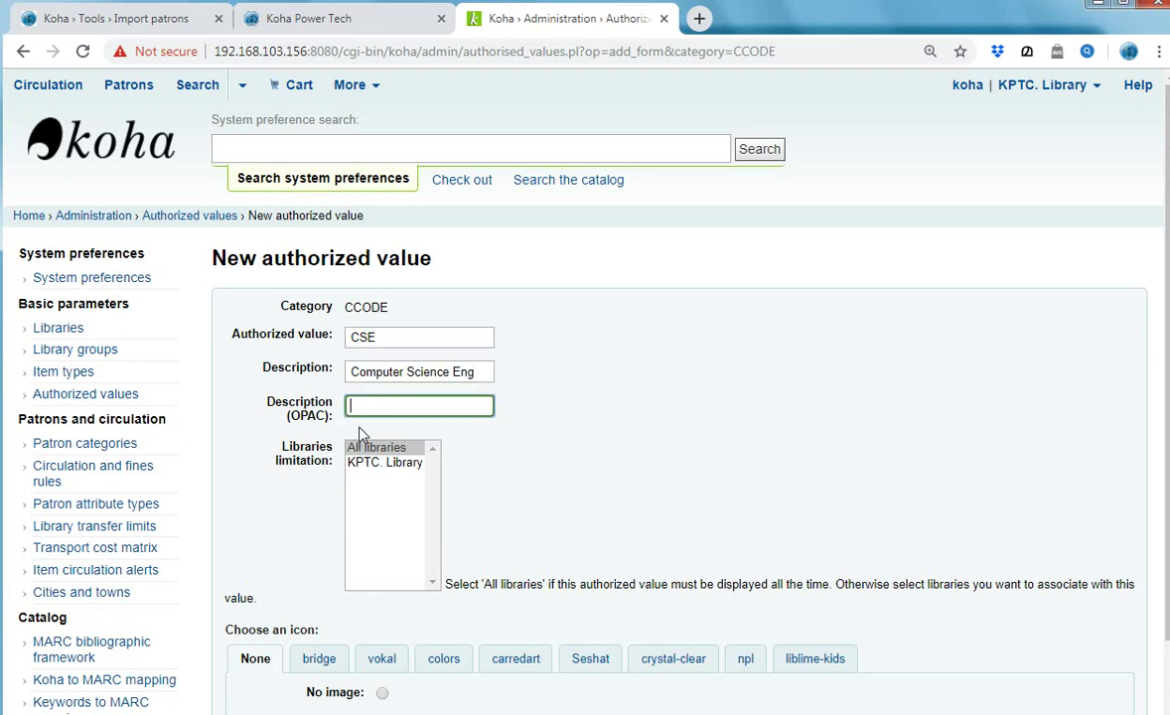
drag(262, 398, 329, 417)
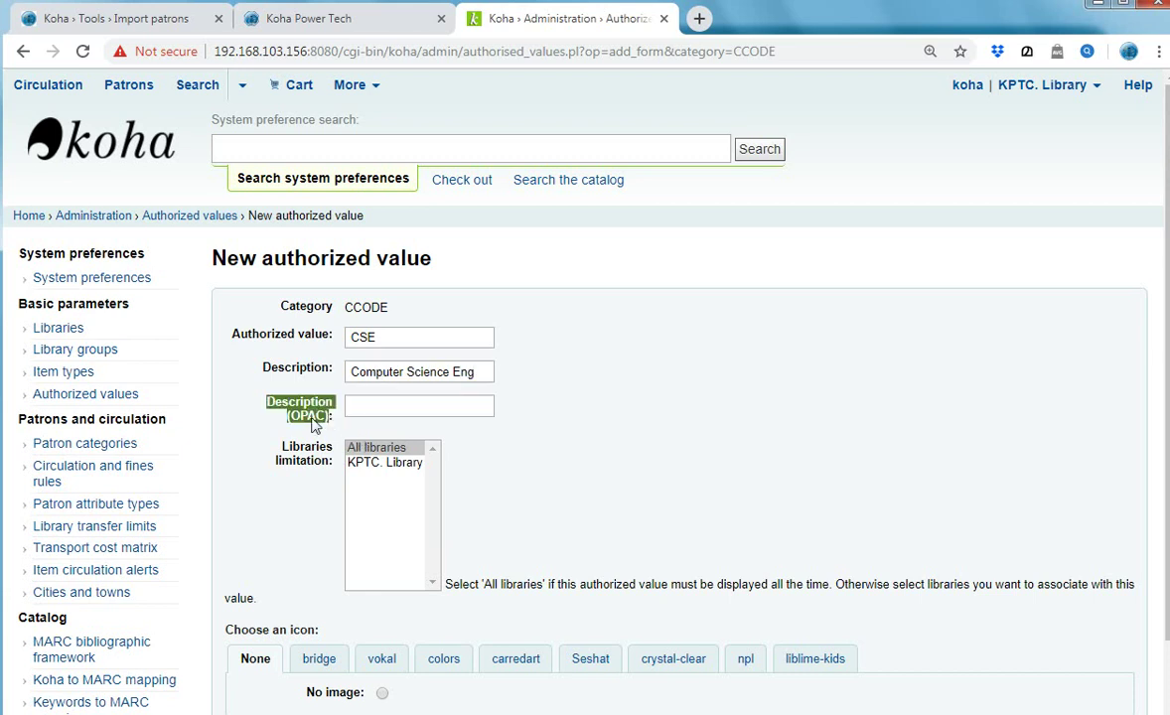
click(372, 414)
drag(351, 376, 477, 375)
key(ctrl+c)
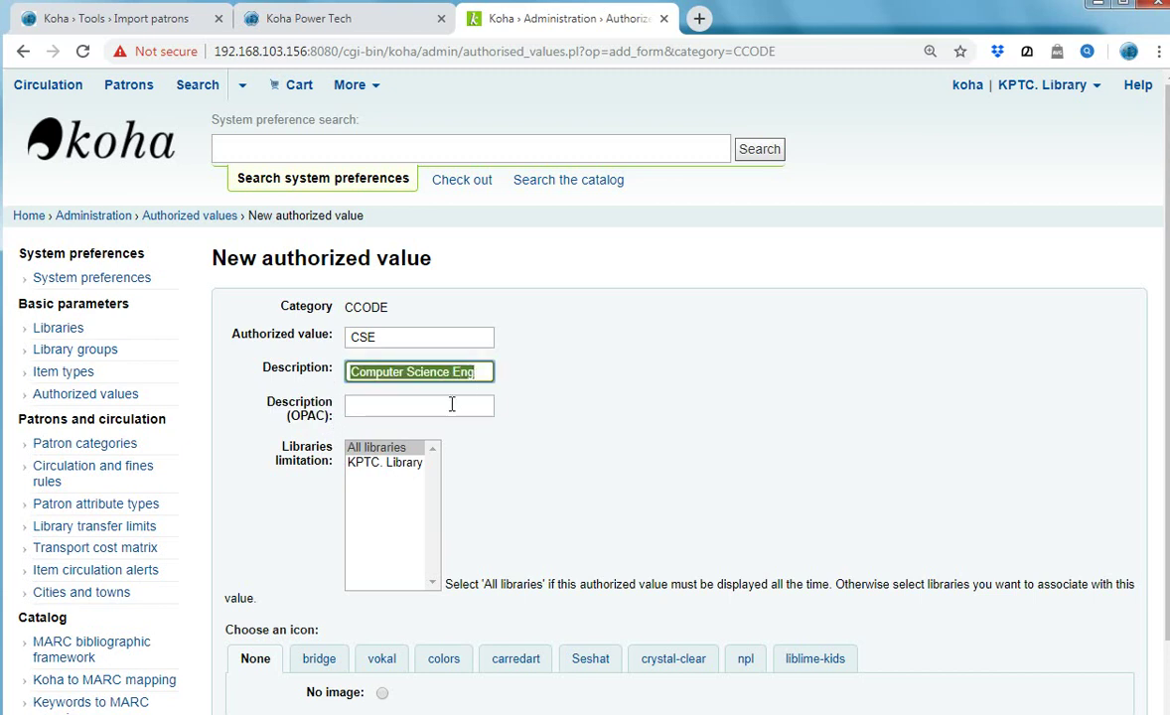
click(452, 405)
key(ctrl+v)
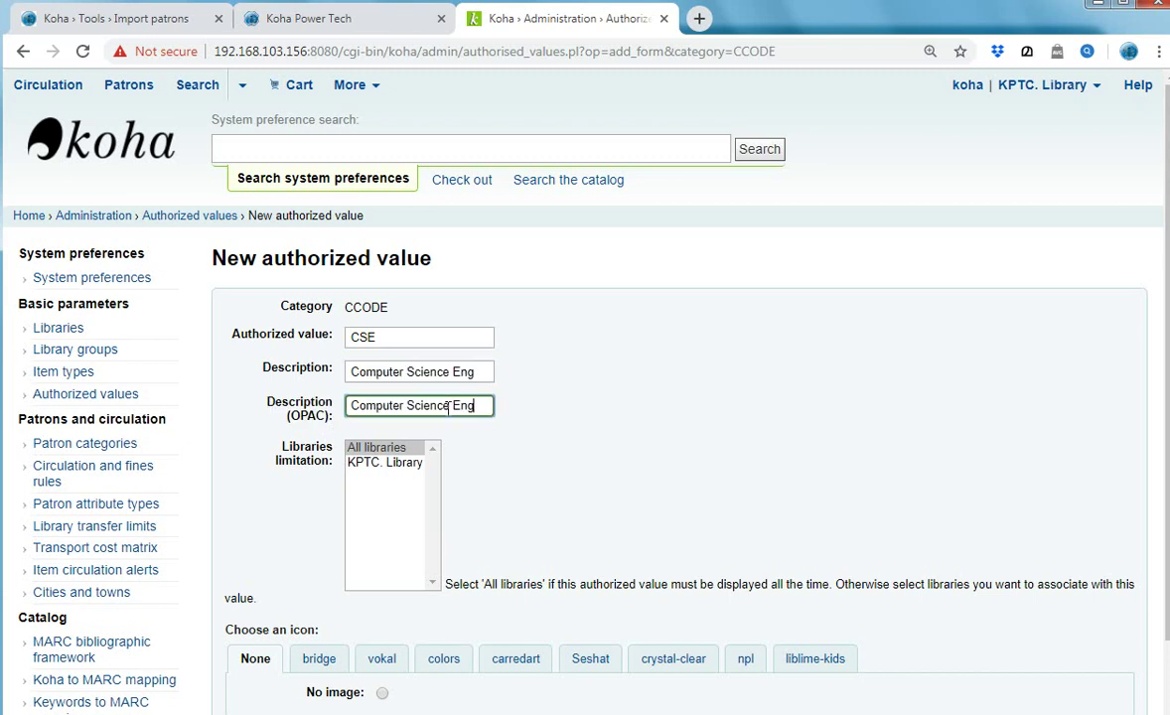
Step: Set the libraries limitation of the CSE value to All libraries
click(361, 449)
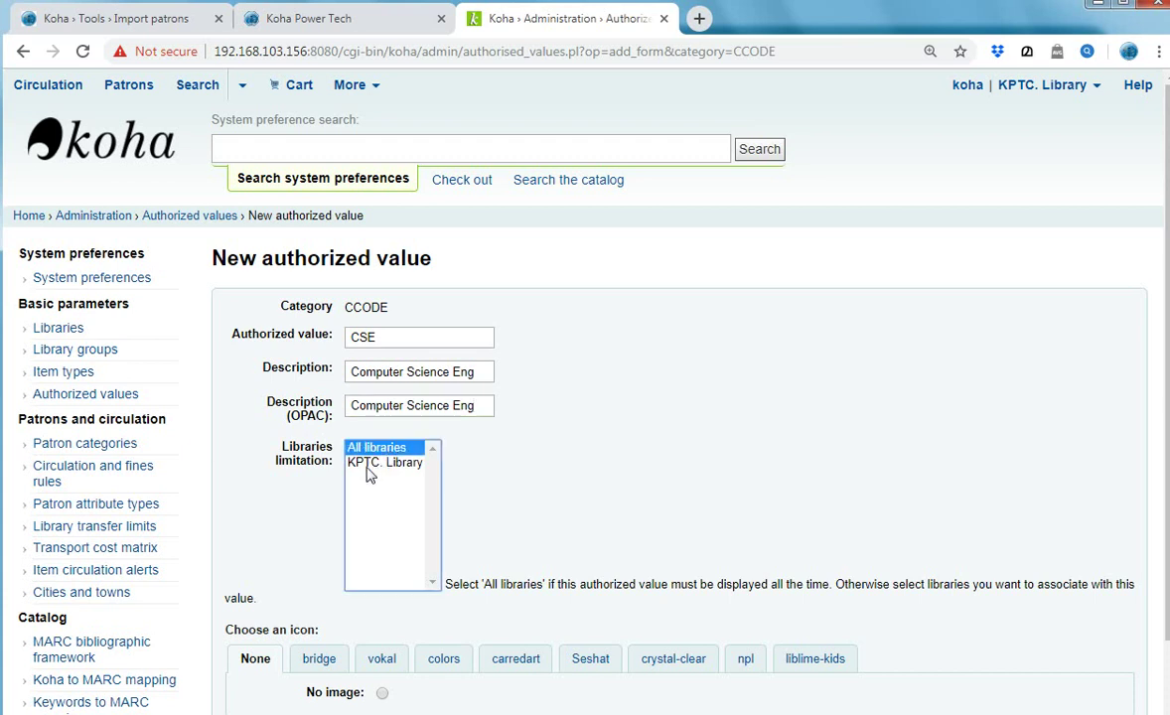
click(392, 463)
click(375, 448)
Step: Choose the yellow and blue books icon from the liblime-kids set for the CSE value and save it
click(815, 659)
scroll(685, 467, down, 6)
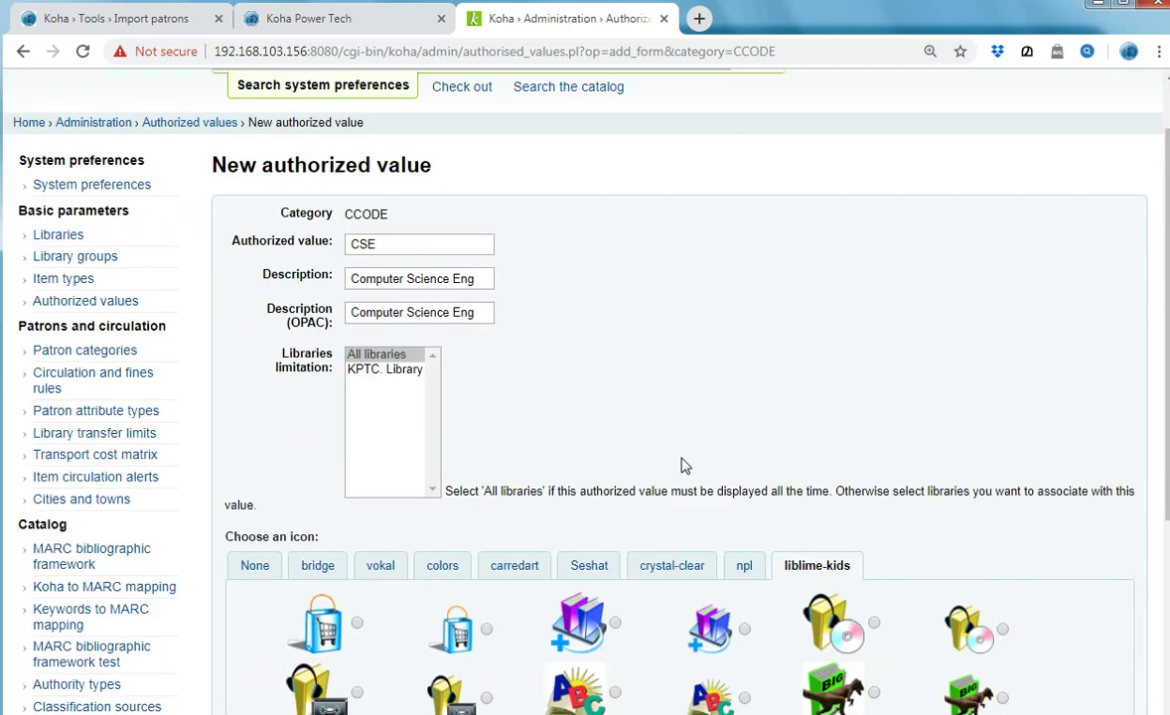
click(615, 342)
scroll(609, 366, up, 1)
scroll(609, 373, up, 5)
scroll(580, 415, down, 6)
scroll(559, 407, down, 2)
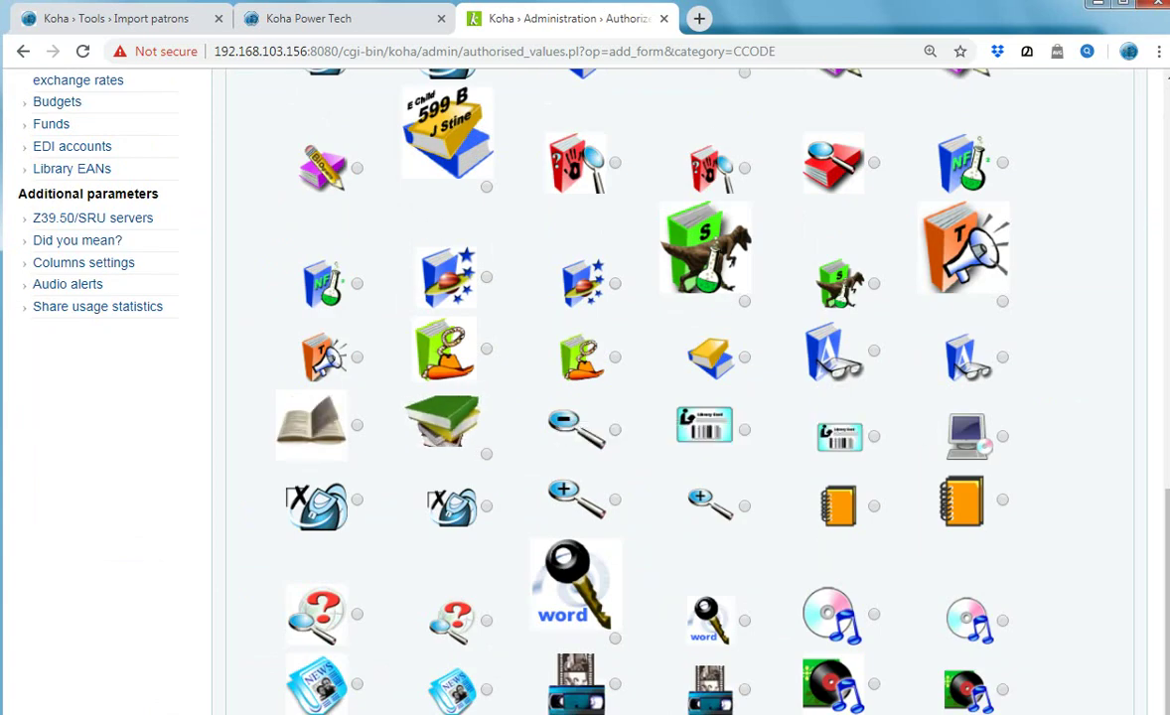
scroll(571, 361, up, 10)
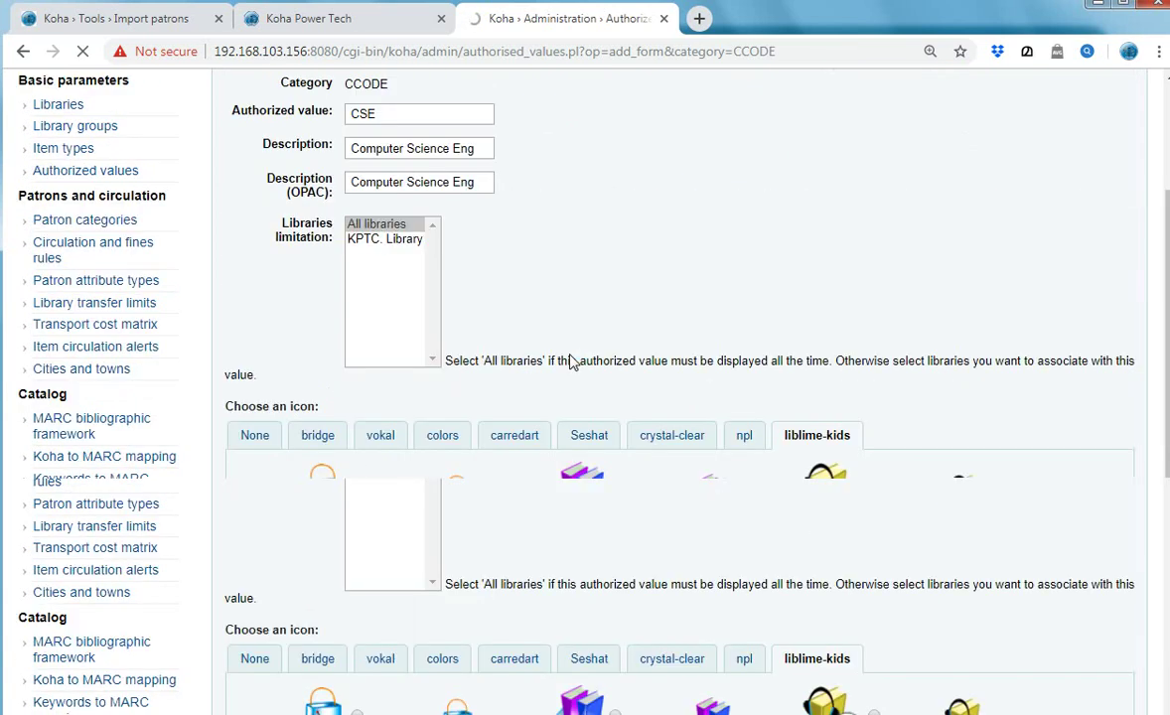
scroll(571, 361, up, 3)
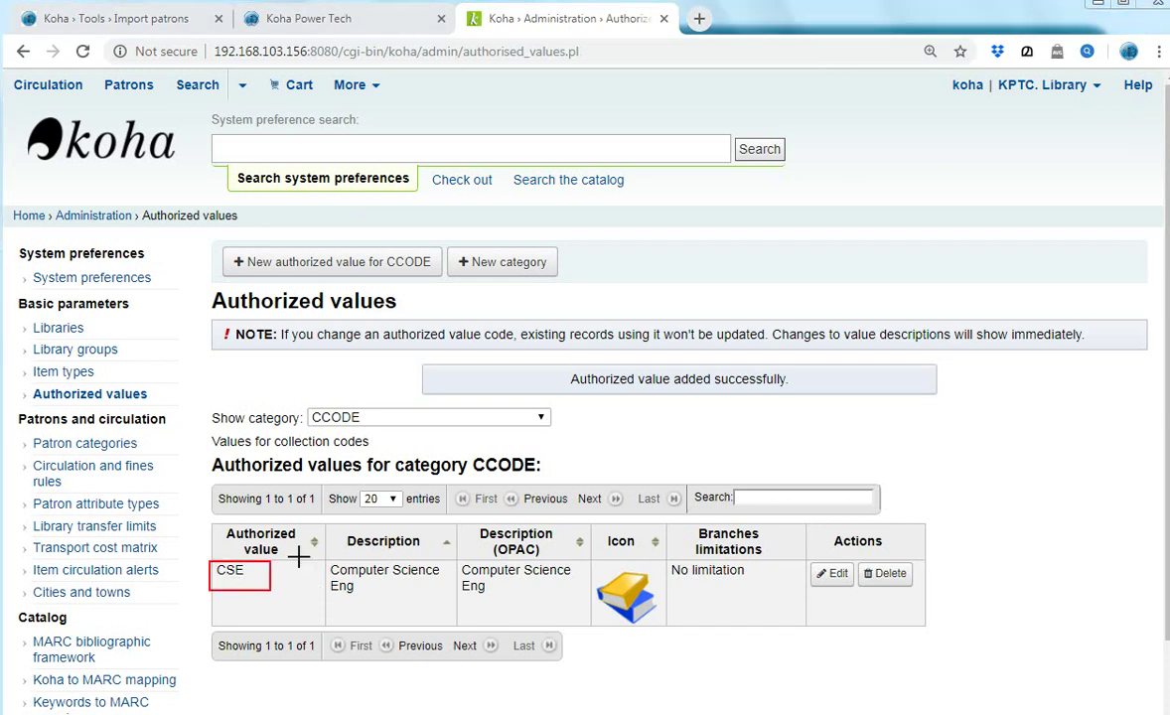
drag(325, 561, 596, 623)
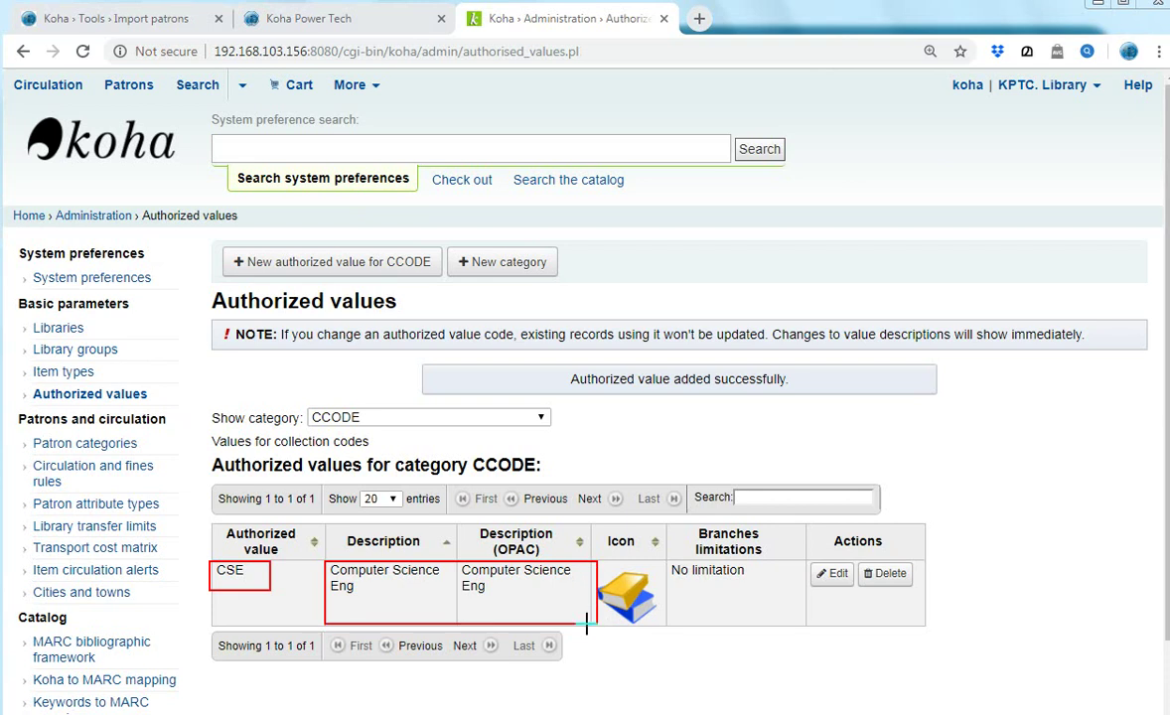
key(Escape)
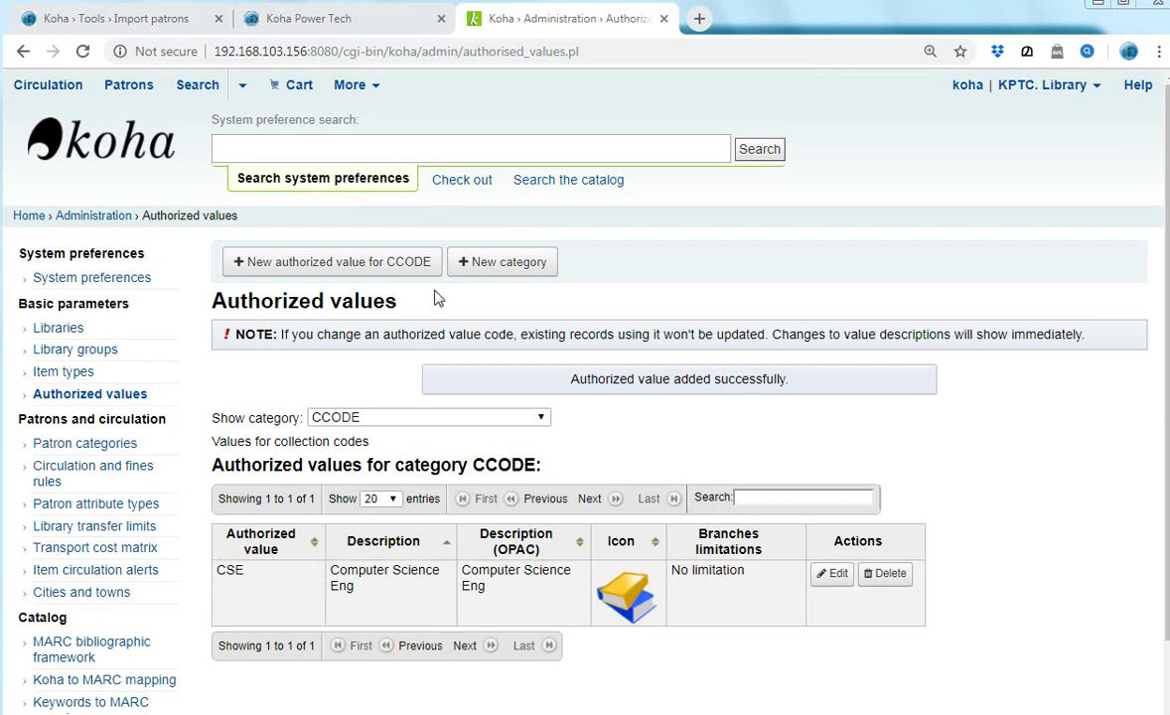
Step: Start a new authorized value for CCODE with the value IT and the description Information technology
click(376, 269)
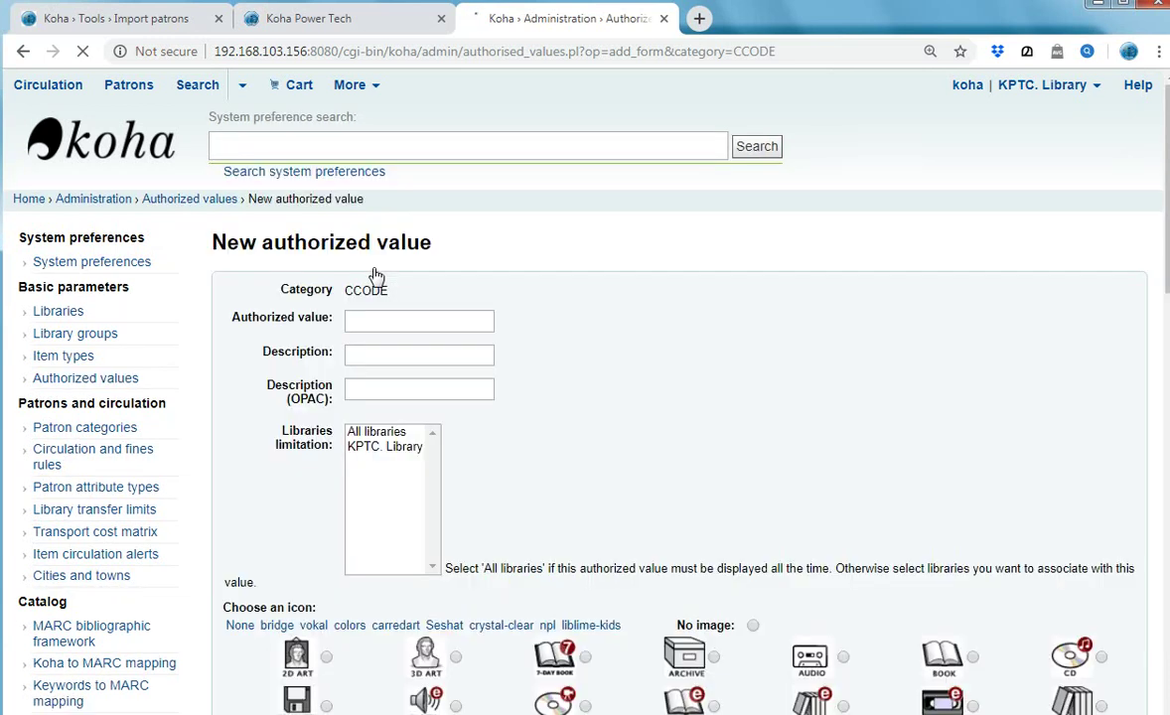
click(365, 337)
text(IT)
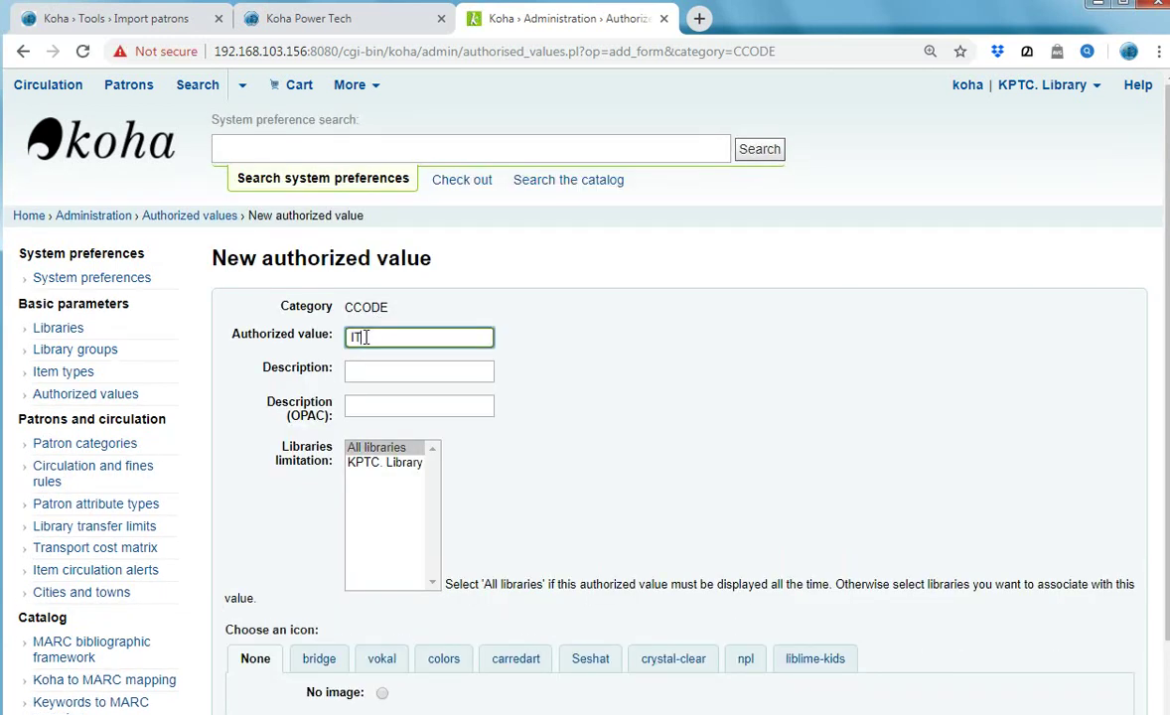
click(394, 369)
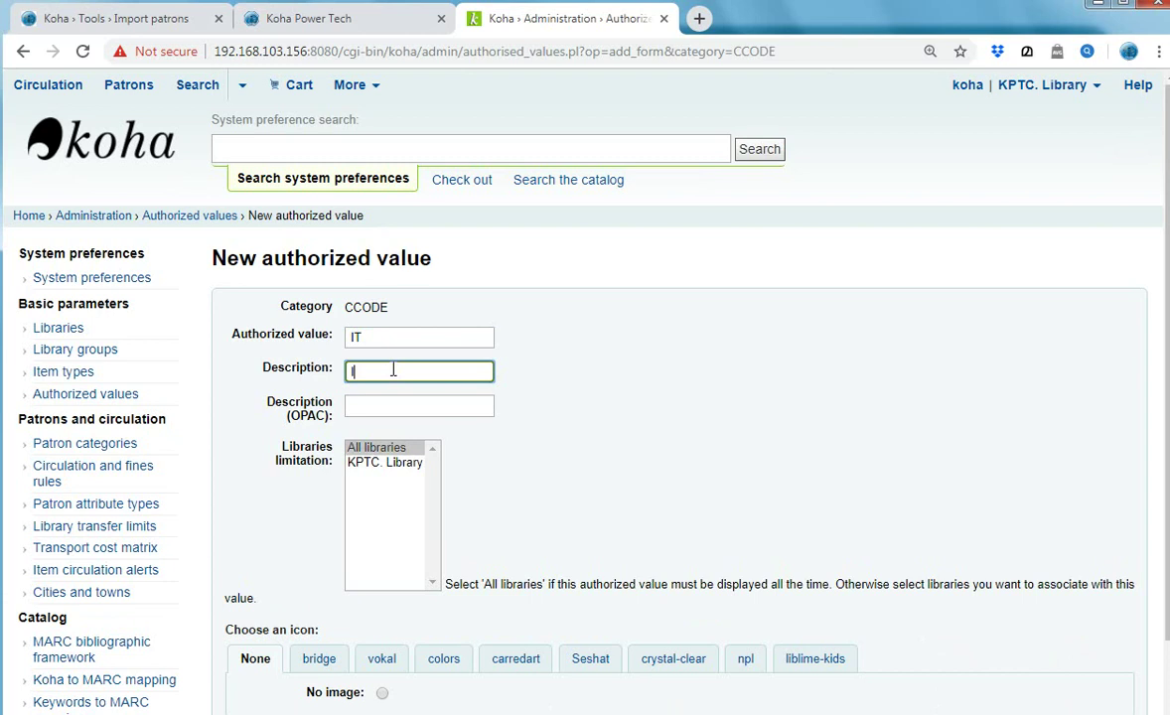
text(Information technology)
Step: Copy the description Information technology into the OPAC description of the new authorized value
drag(487, 372, 336, 378)
key(ctrl+c)
click(399, 406)
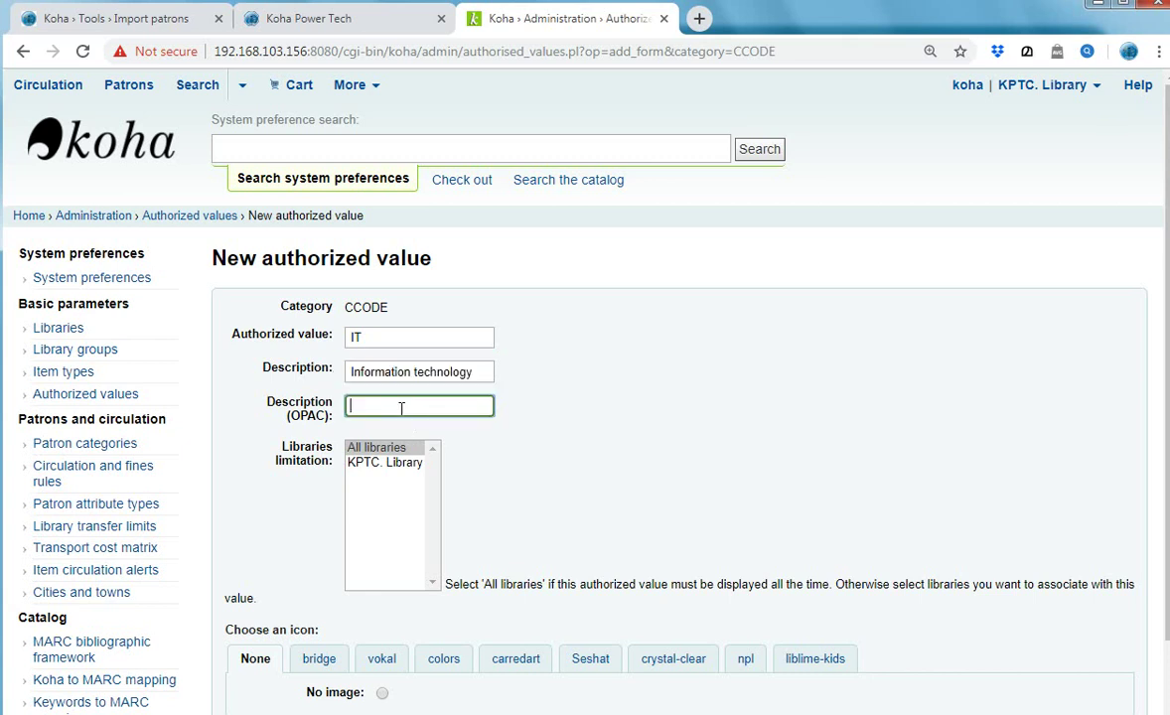
key(ctrl+v)
click(537, 427)
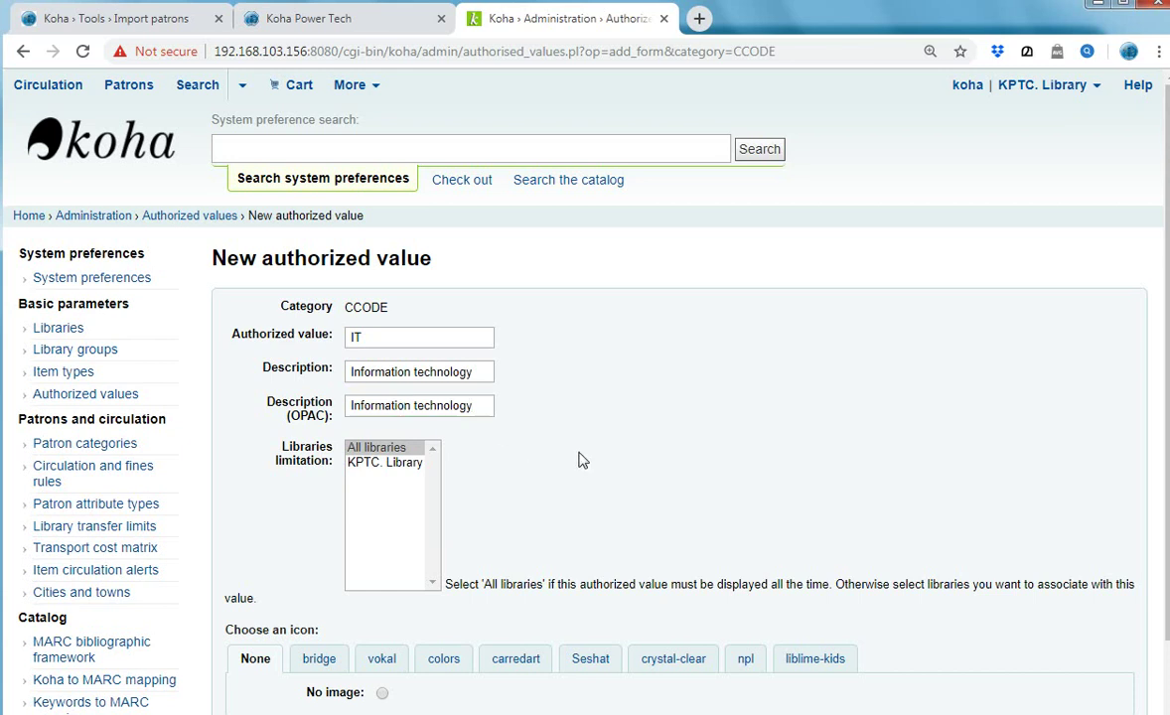
Step: Choose the yellow and blue books icon from the liblime-kids set for the IT value and save it
click(802, 650)
scroll(663, 535, down, 4)
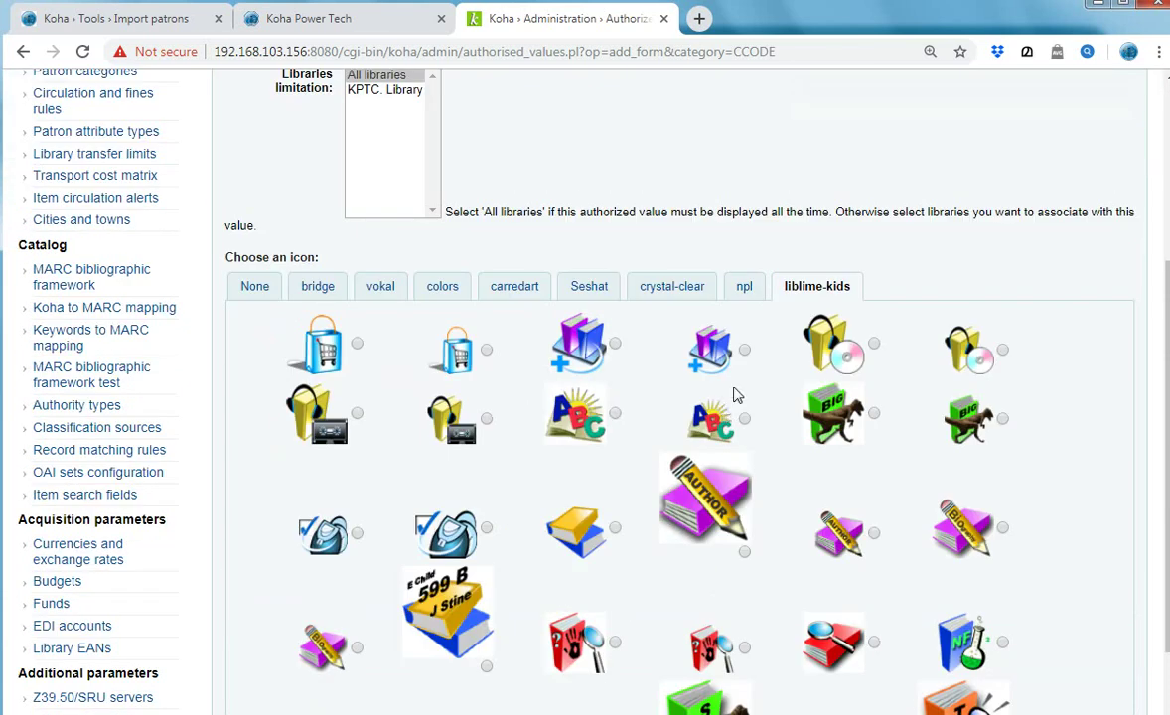
scroll(725, 462, down, 4)
click(615, 156)
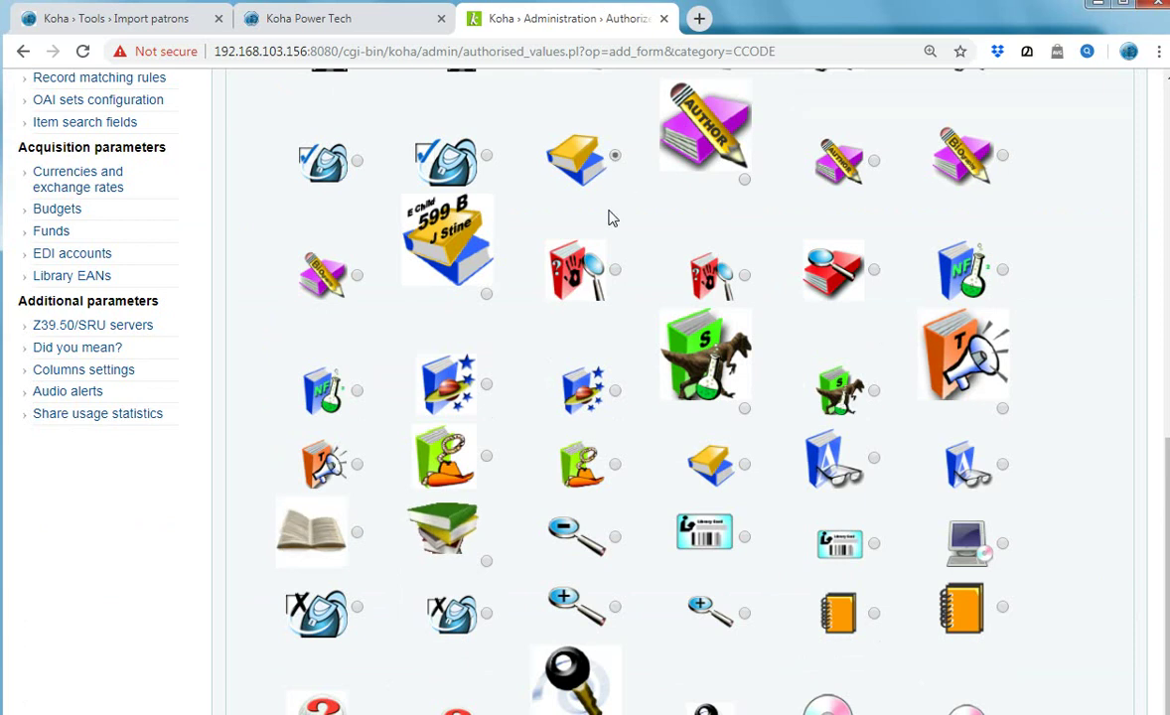
scroll(427, 546, down, 1)
scroll(515, 416, up, 4)
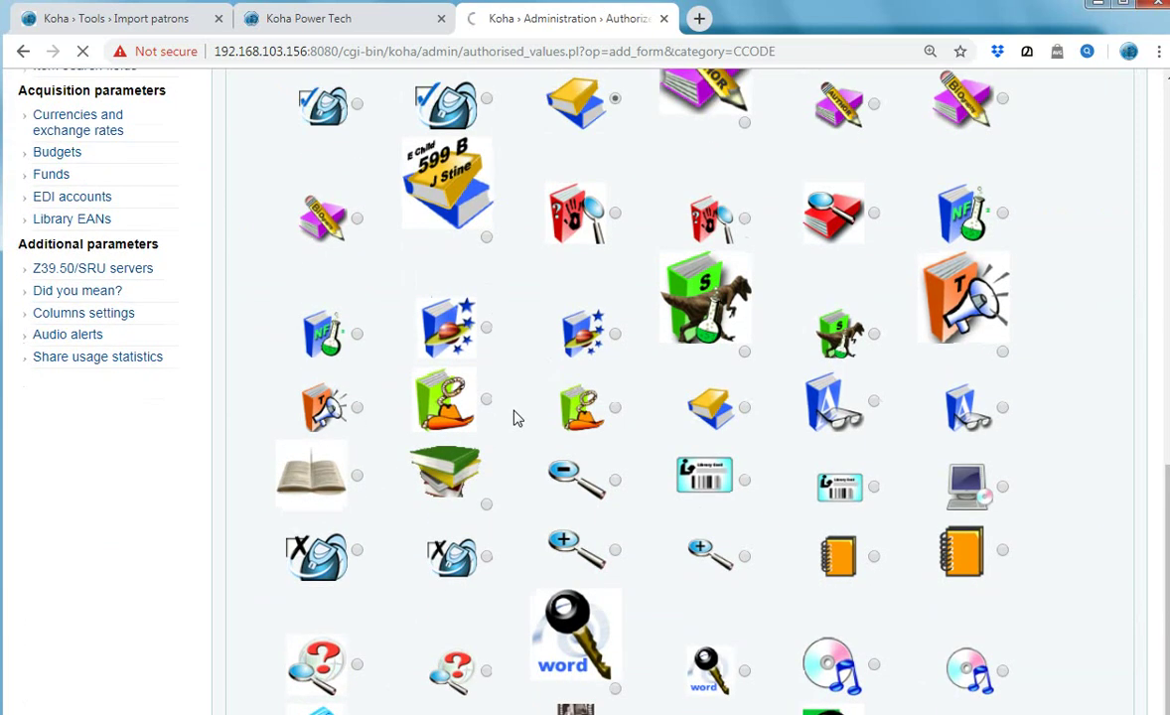
scroll(514, 417, up, 5)
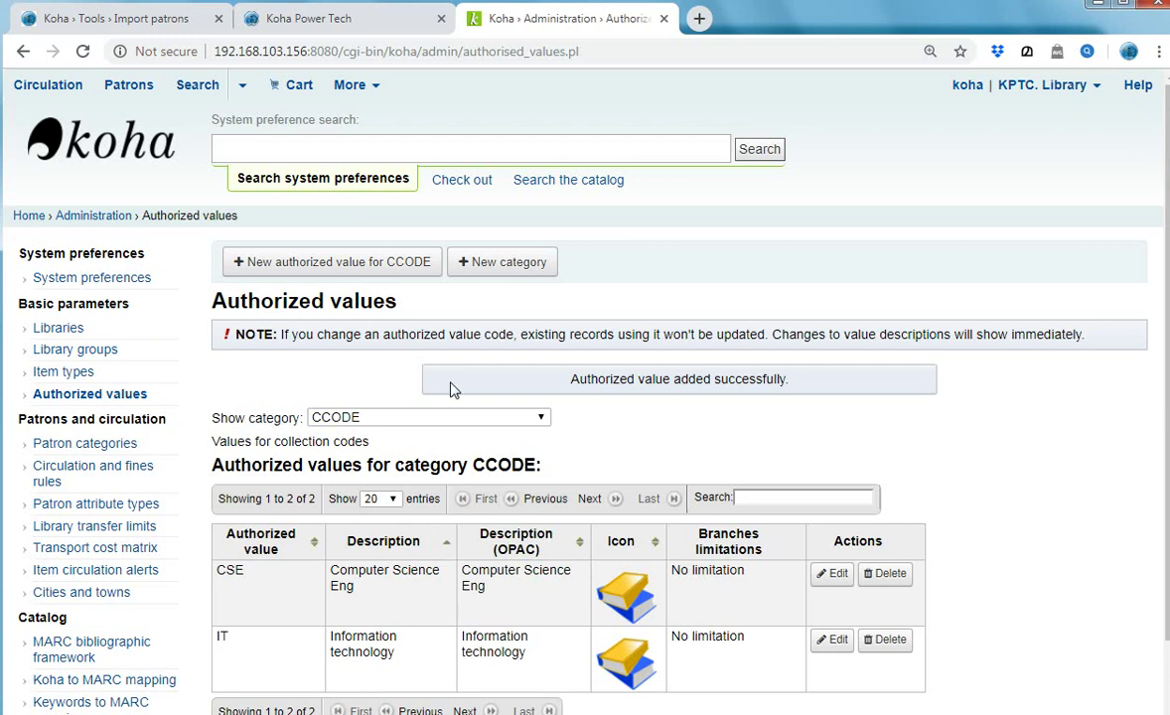
Step: Start a new authorized value for CCODE with the value MECH and the description Mechanical Engineering
click(323, 262)
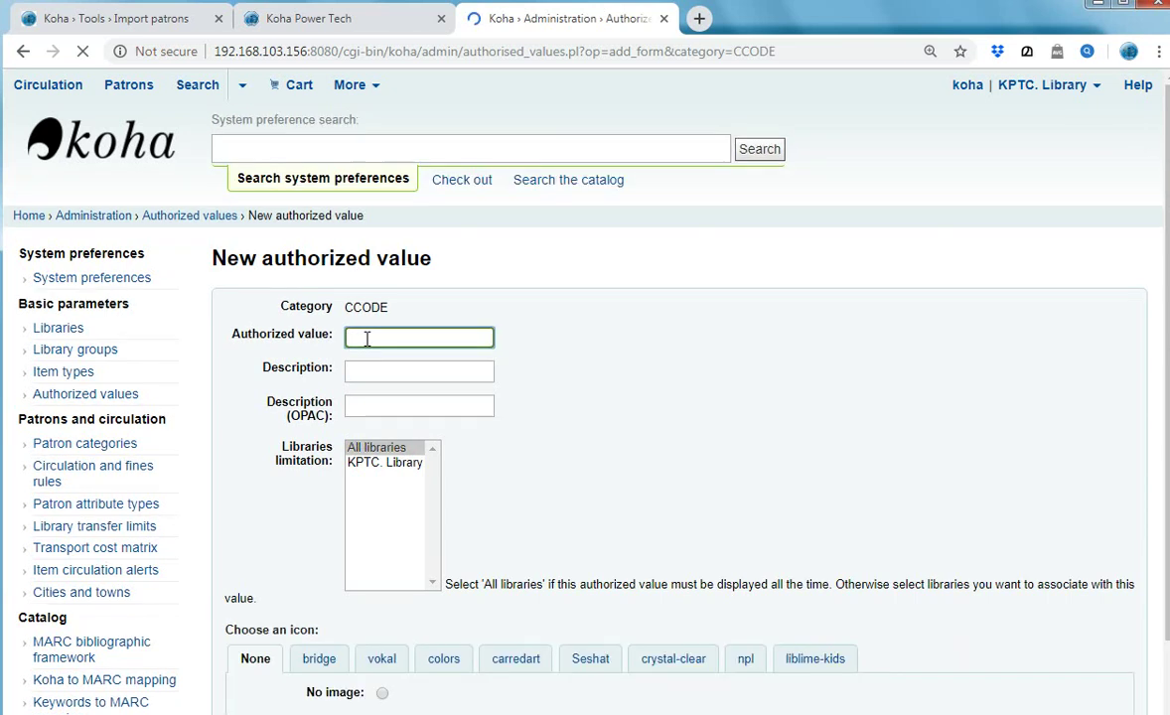
text(MECH)
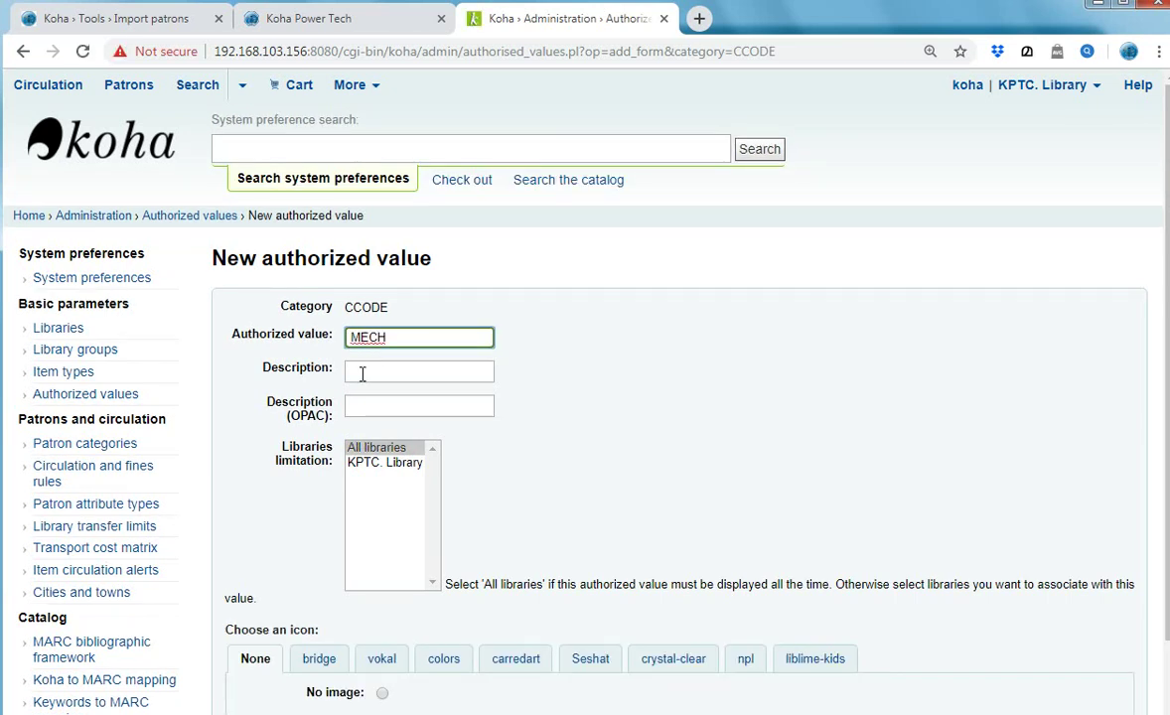
click(364, 372)
text(Me)
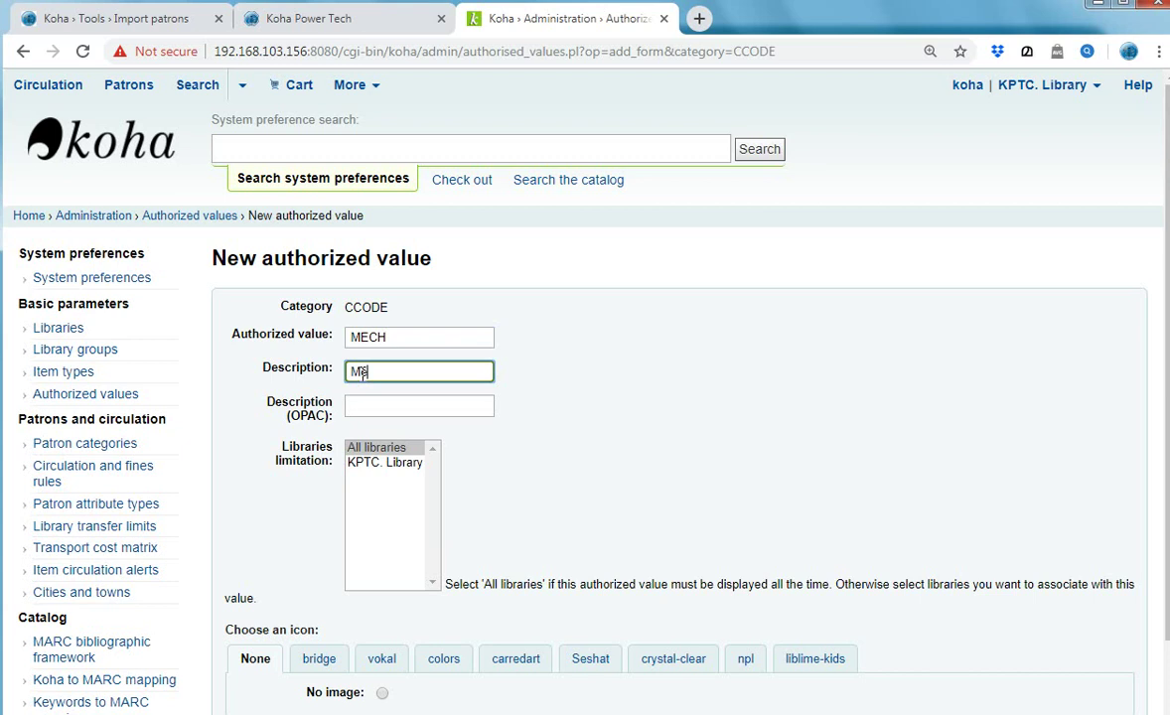
text(chanical Engineering)
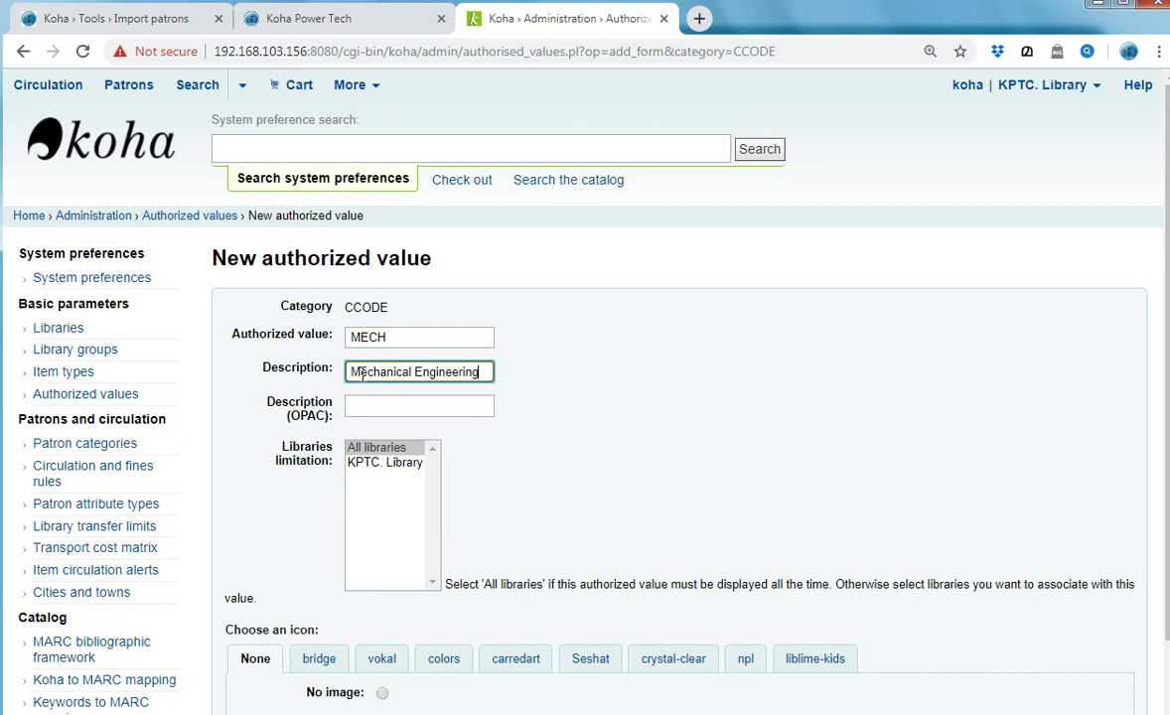
Step: Copy the description Mechanical Engineering into the OPAC description of the MECH value
key(ctrl+a)
key(ctrl+c)
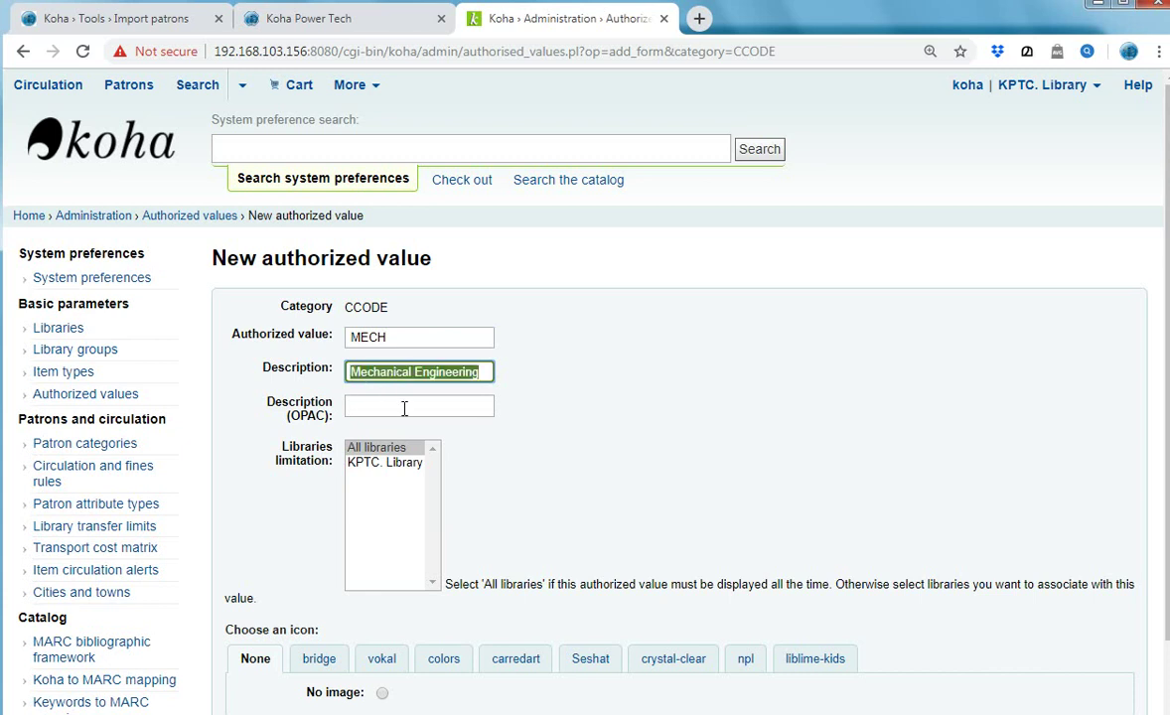
click(476, 407)
key(ctrl+v)
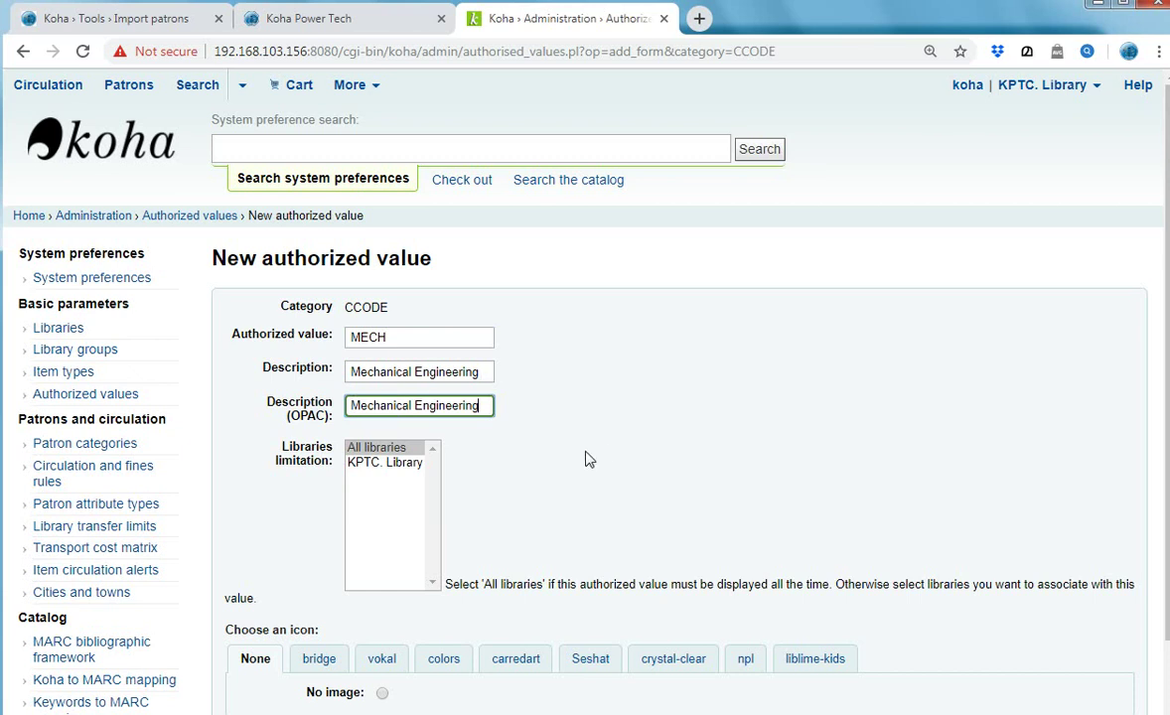
Step: Choose the yellow and blue books icon from the liblime-kids set for the MECH value and save it
click(828, 659)
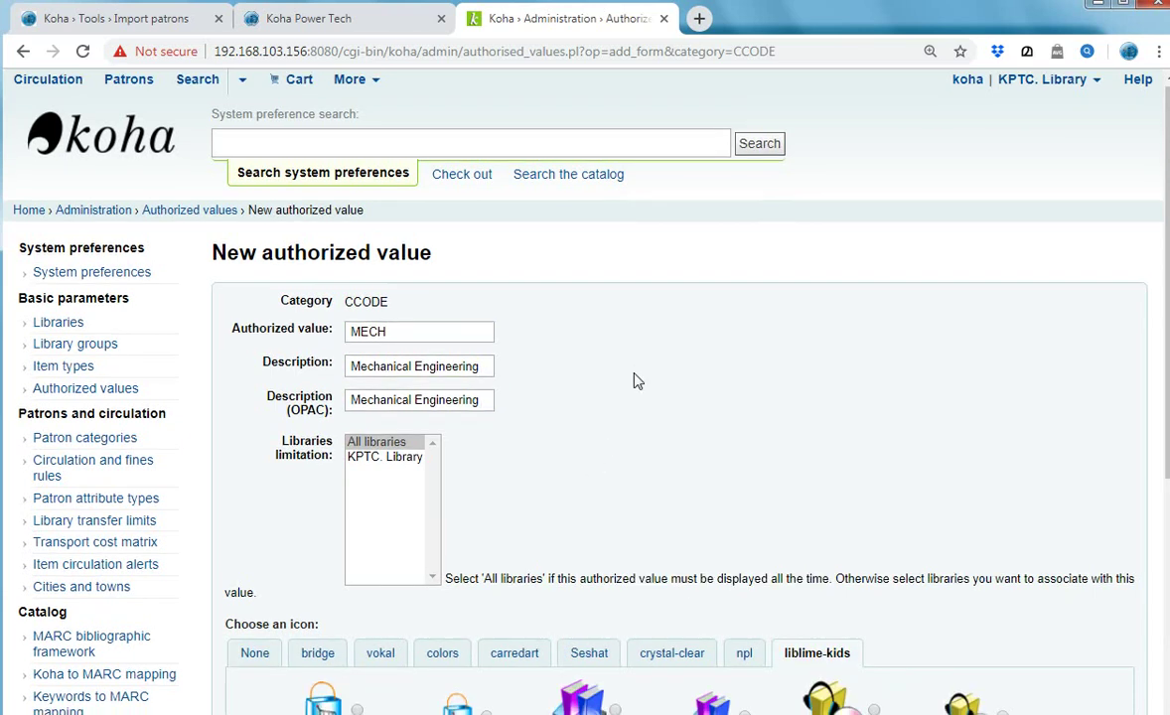
scroll(636, 380, down, 5)
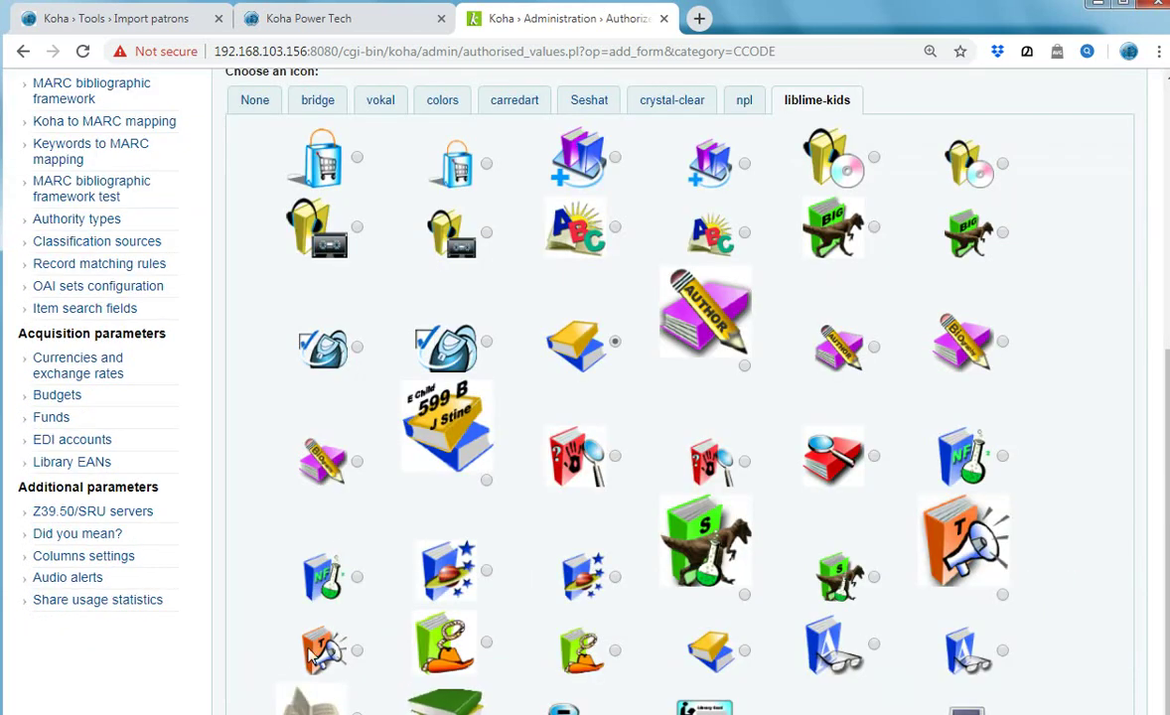
scroll(341, 551, down, 3)
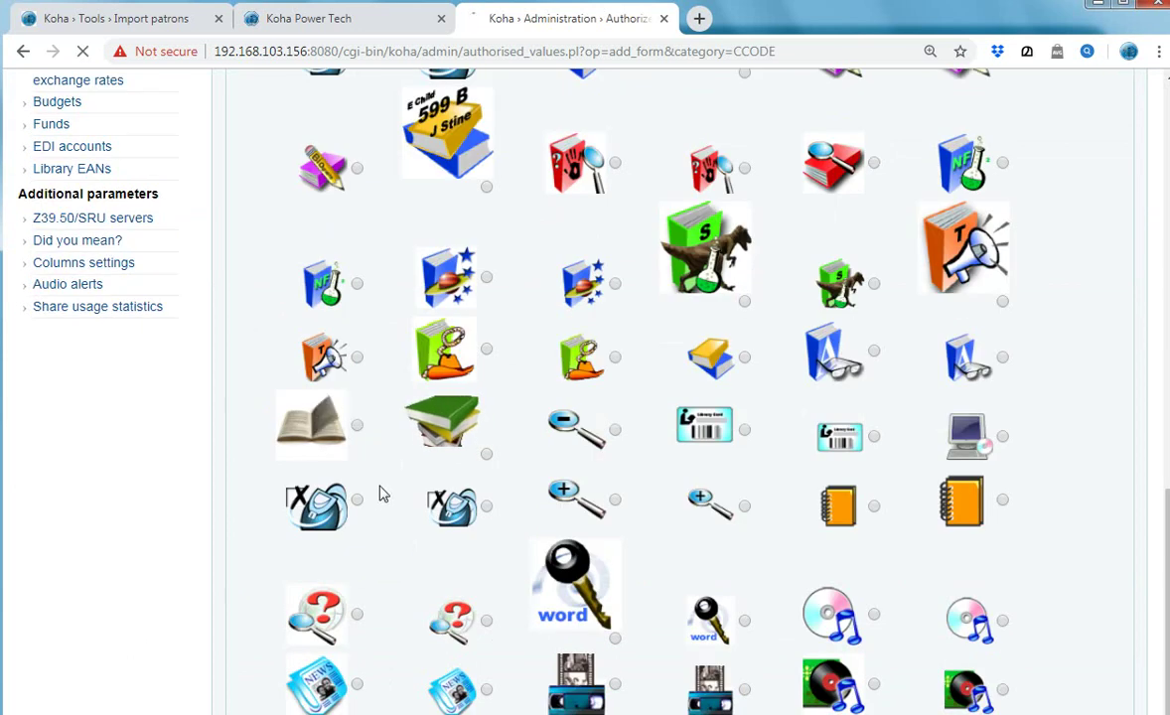
scroll(471, 356, up, 5)
scroll(471, 356, up, 3)
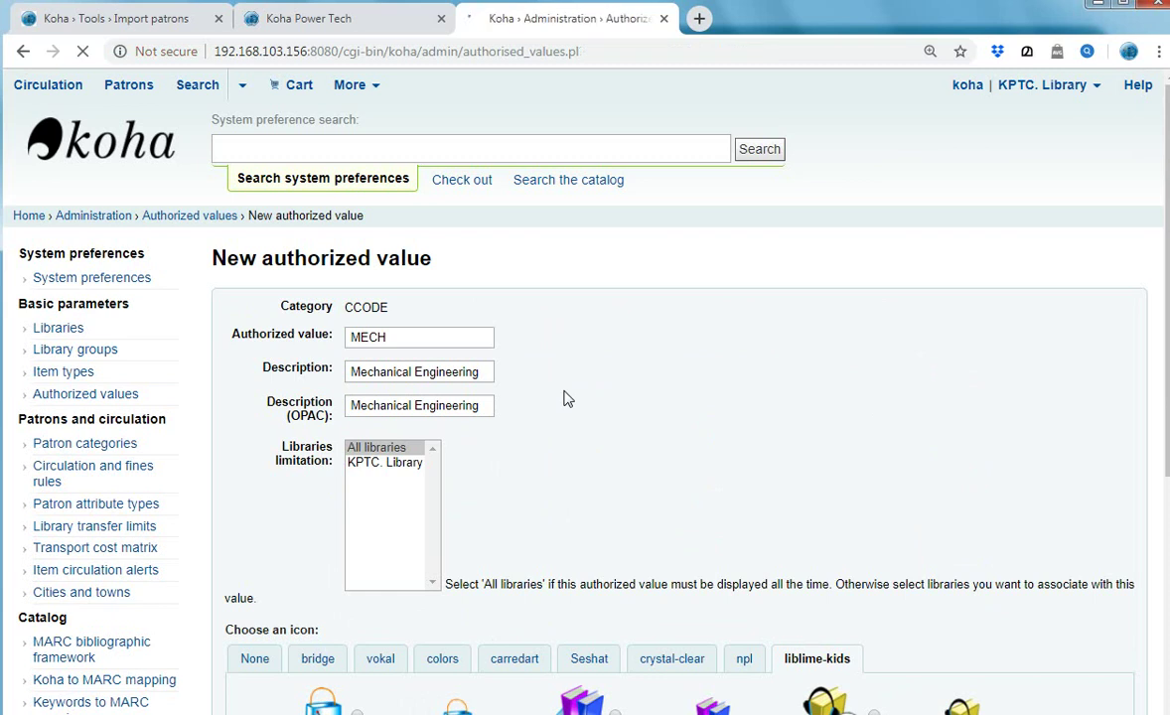
scroll(563, 399, down, 4)
drag(235, 353, 551, 374)
scroll(530, 367, up, 4)
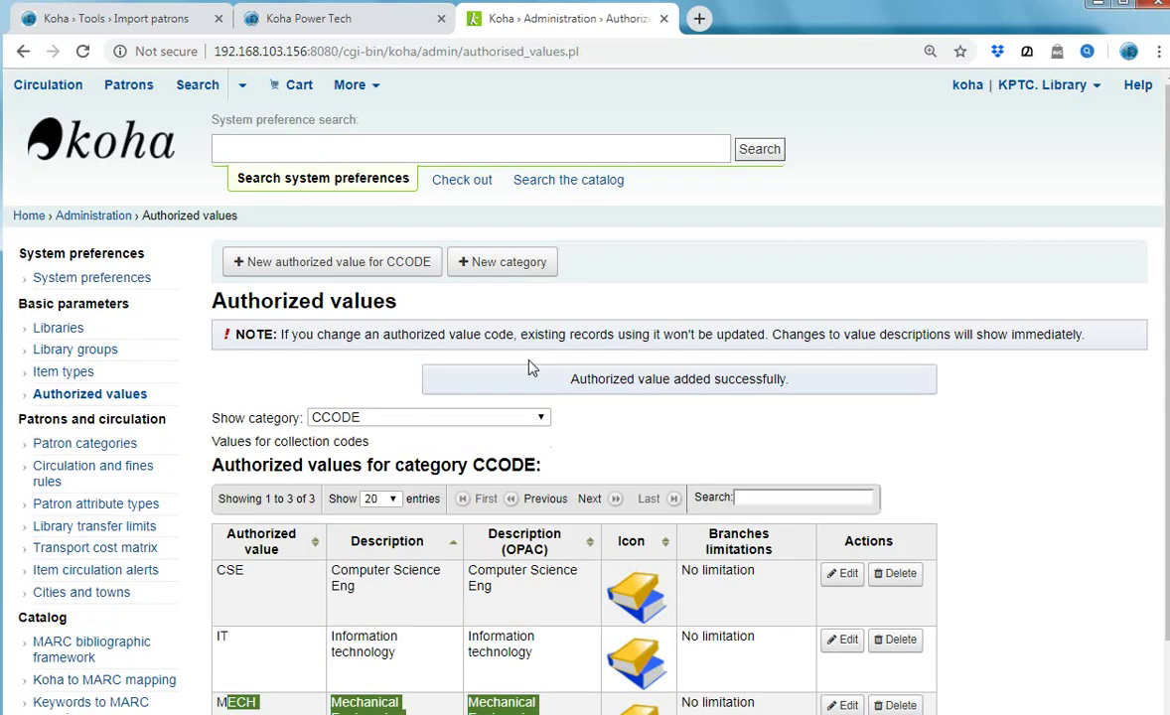
Step: Start a new authorized value for CCODE with the value CIVIL and the description Civil Engineering
click(382, 266)
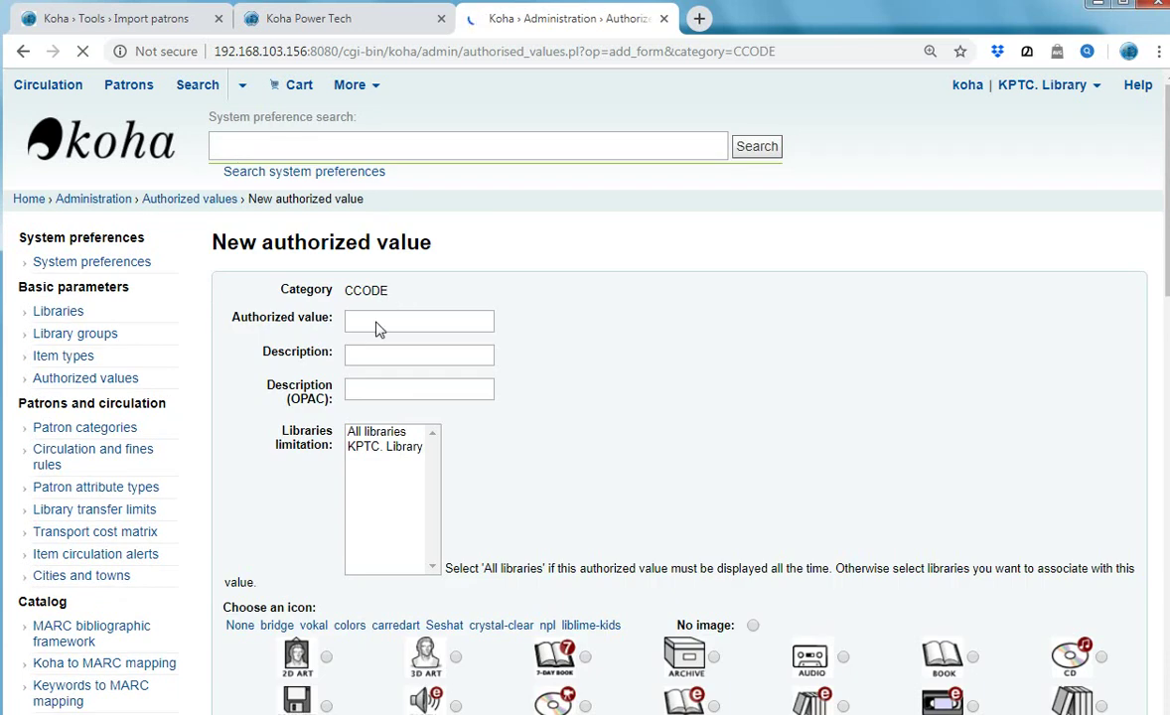
click(383, 339)
text(CIVIL)
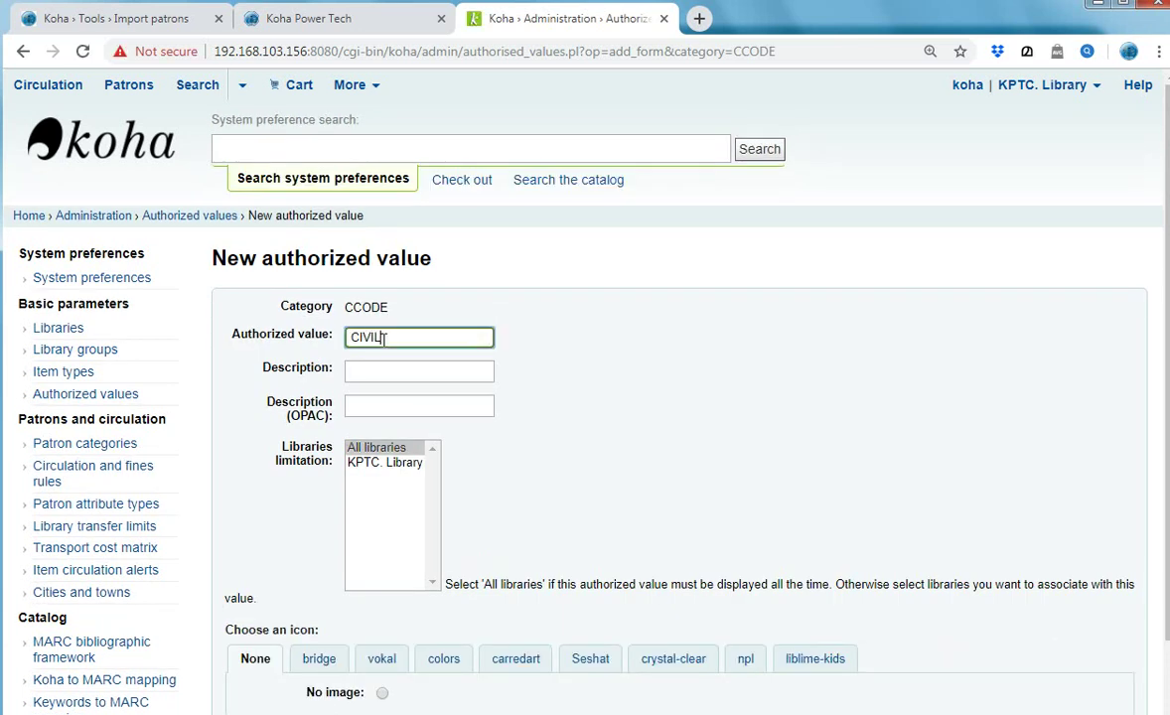
click(376, 372)
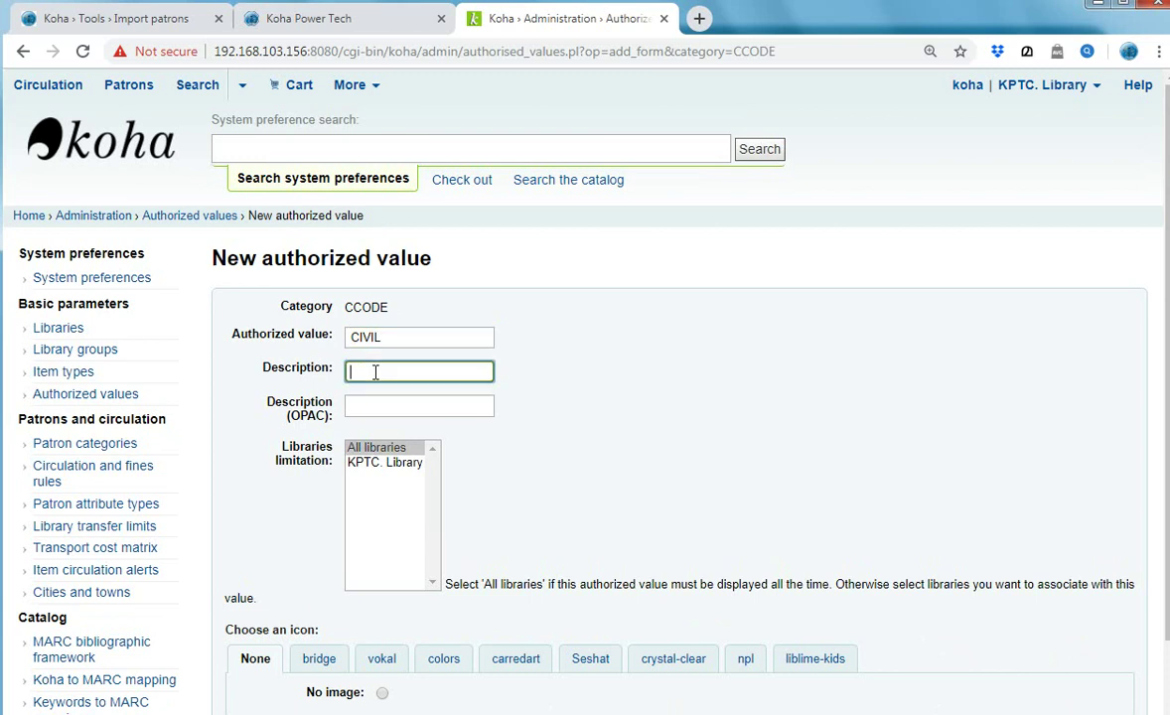
text(Civil Engineering)
Step: Copy the description Civil Engineering into the OPAC description of the CIVIL value
triple_click(413, 377)
click(384, 404)
key(ctrl+v)
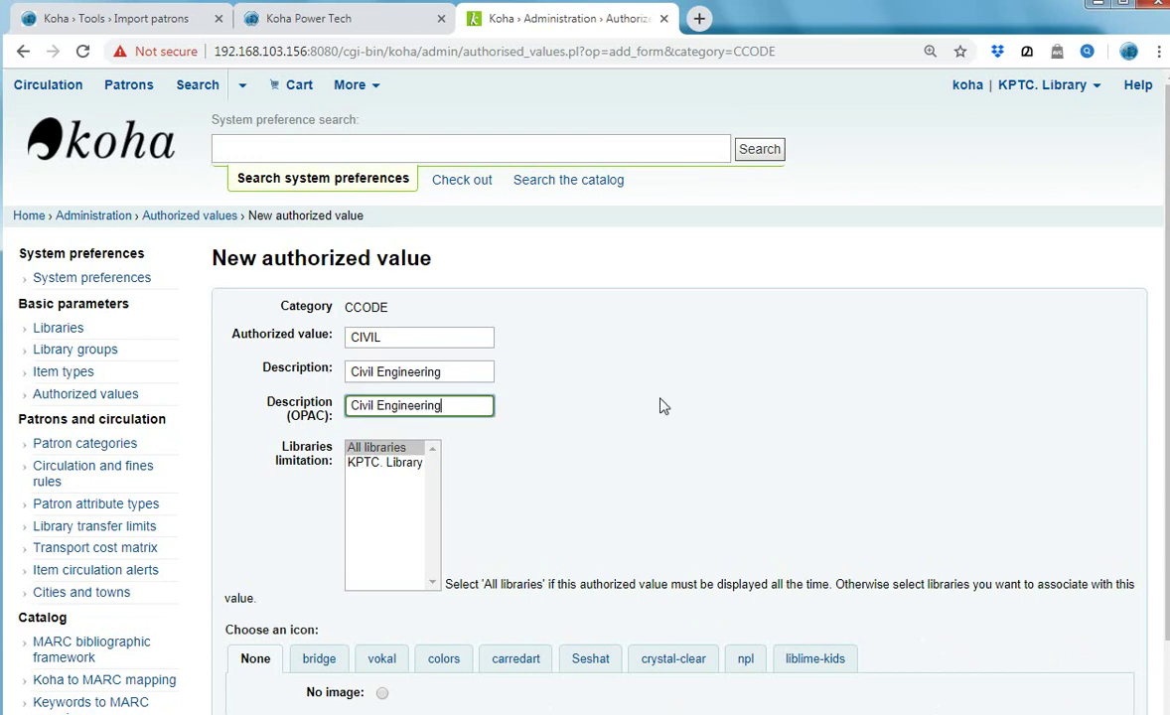
click(768, 479)
Step: Choose the yellow and blue books icon from the liblime-kids set for the CIVIL value and save it
click(814, 659)
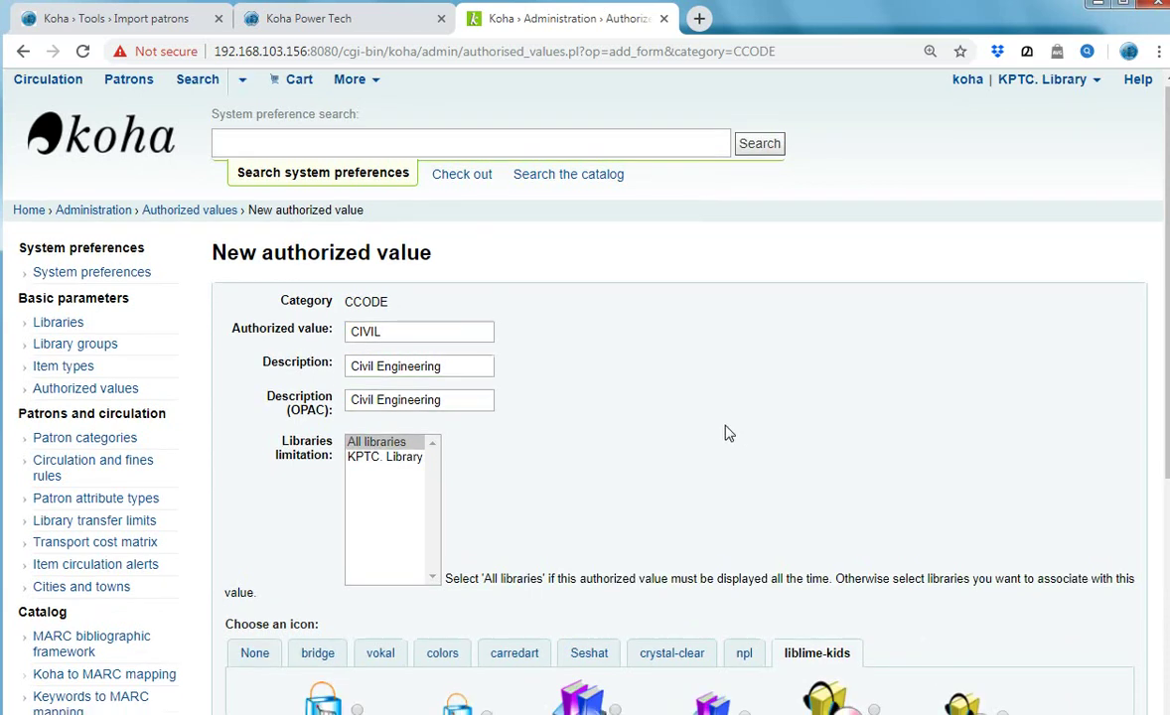
scroll(616, 462, down, 4)
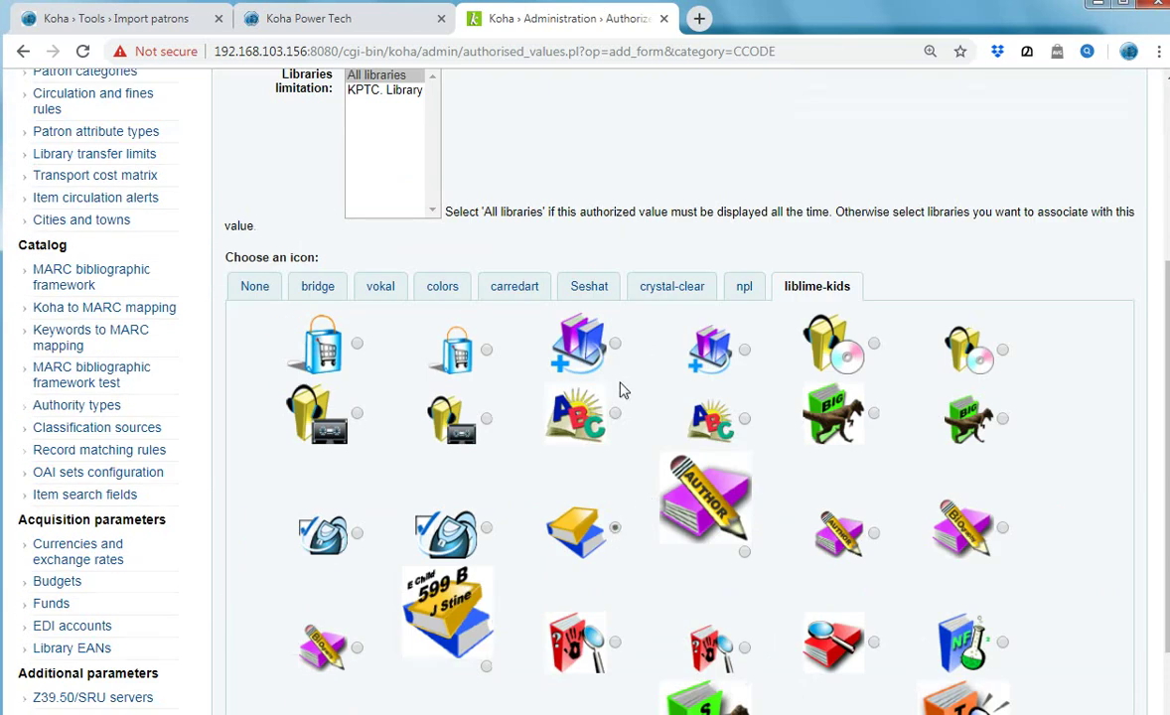
scroll(629, 397, down, 5)
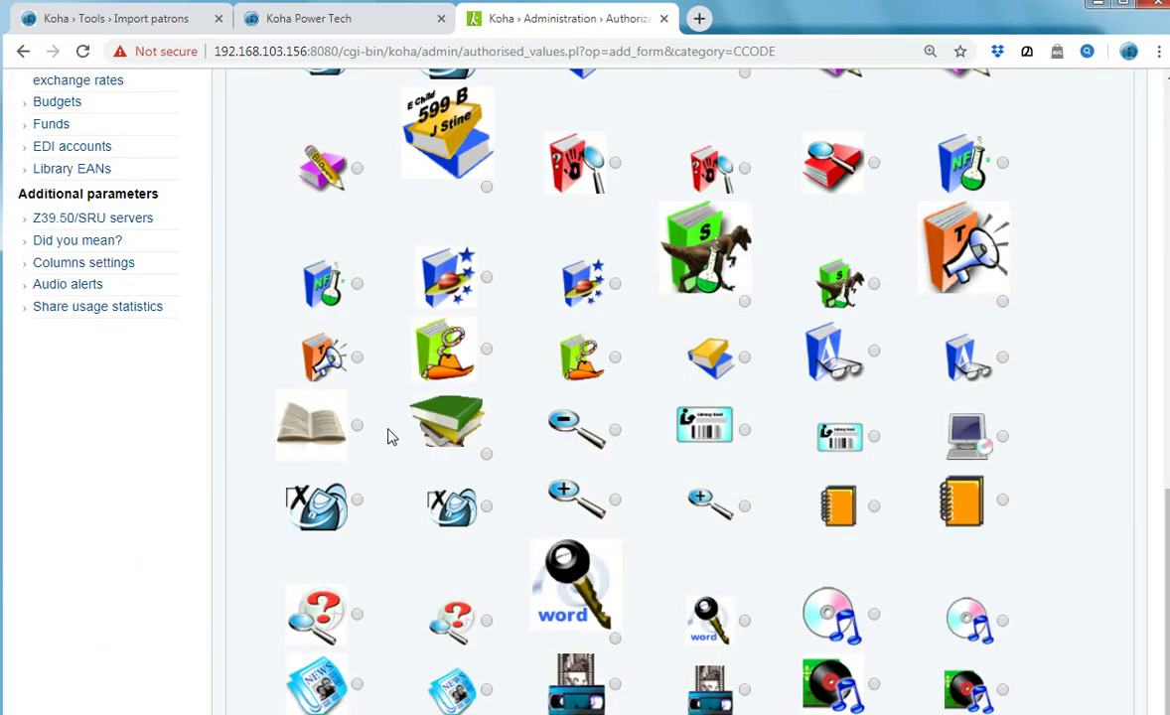
scroll(392, 427, up, 9)
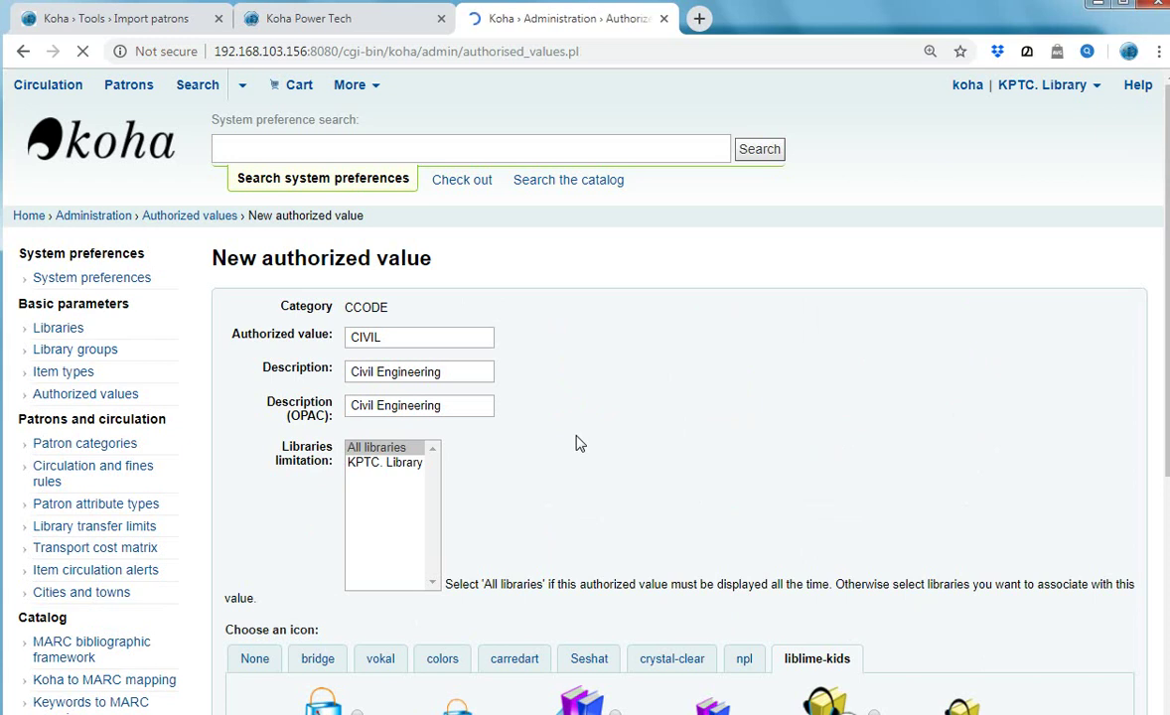
scroll(586, 441, down, 3)
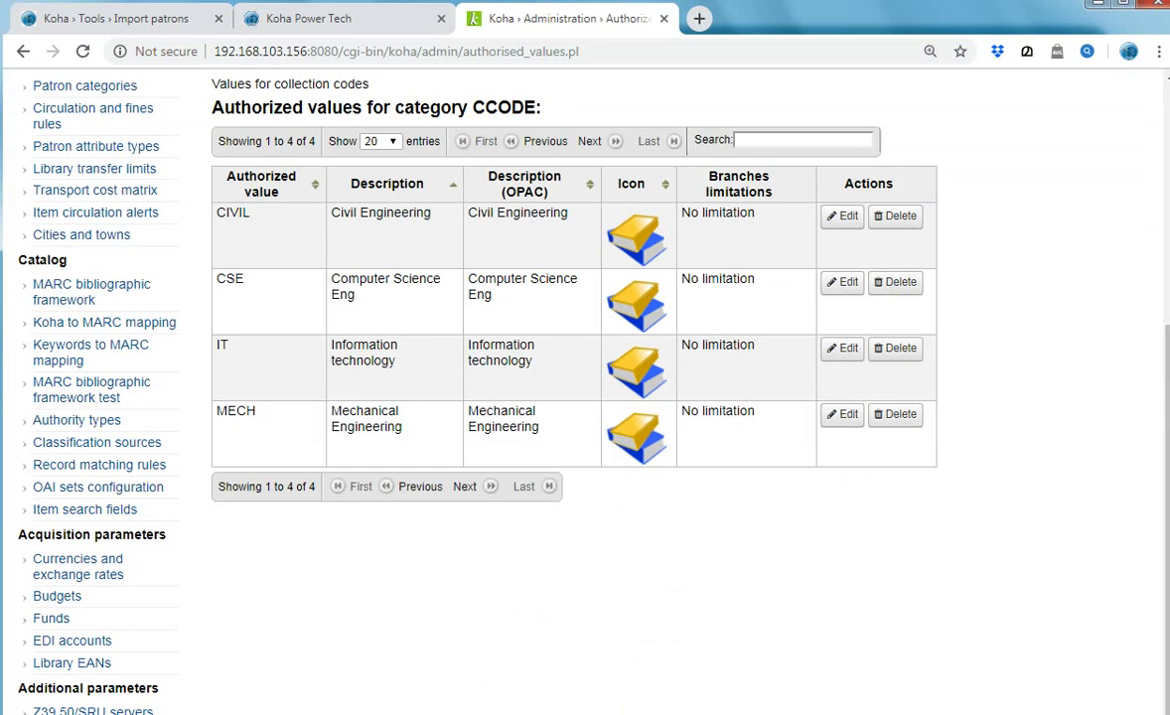
drag(212, 204, 932, 469)
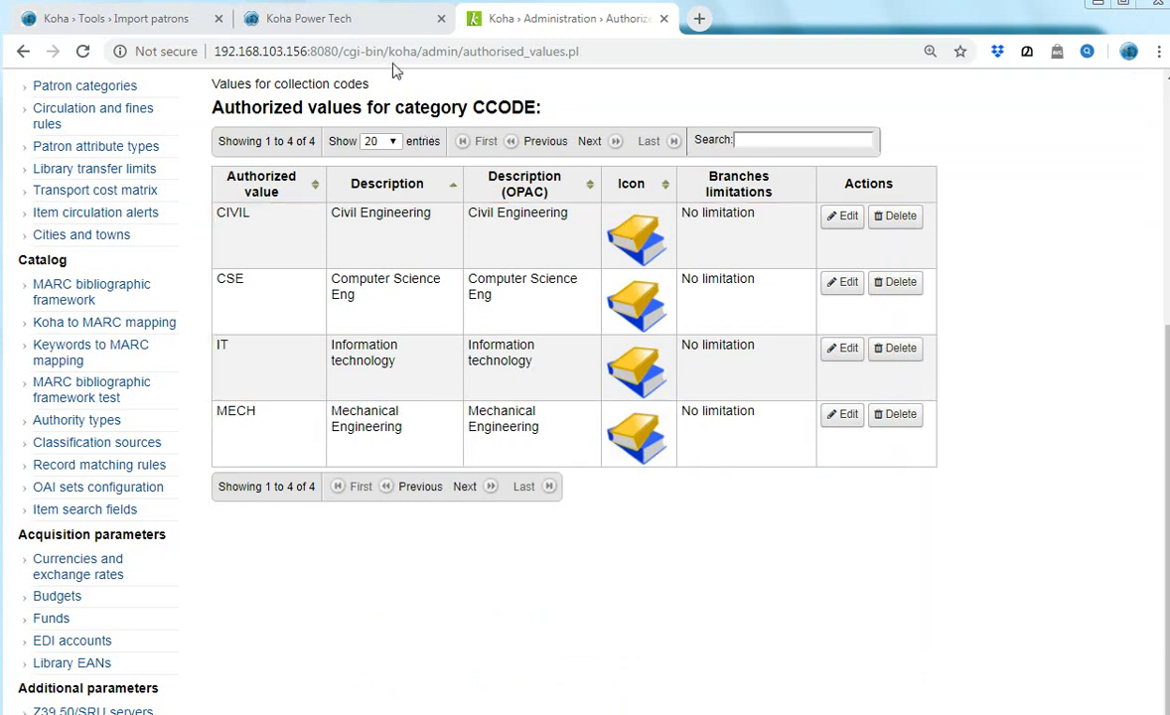
Step: Read the "Add collection to record" instructions on the Koha Power Tech blog and return to Koha's CCODE authorized values page
click(336, 22)
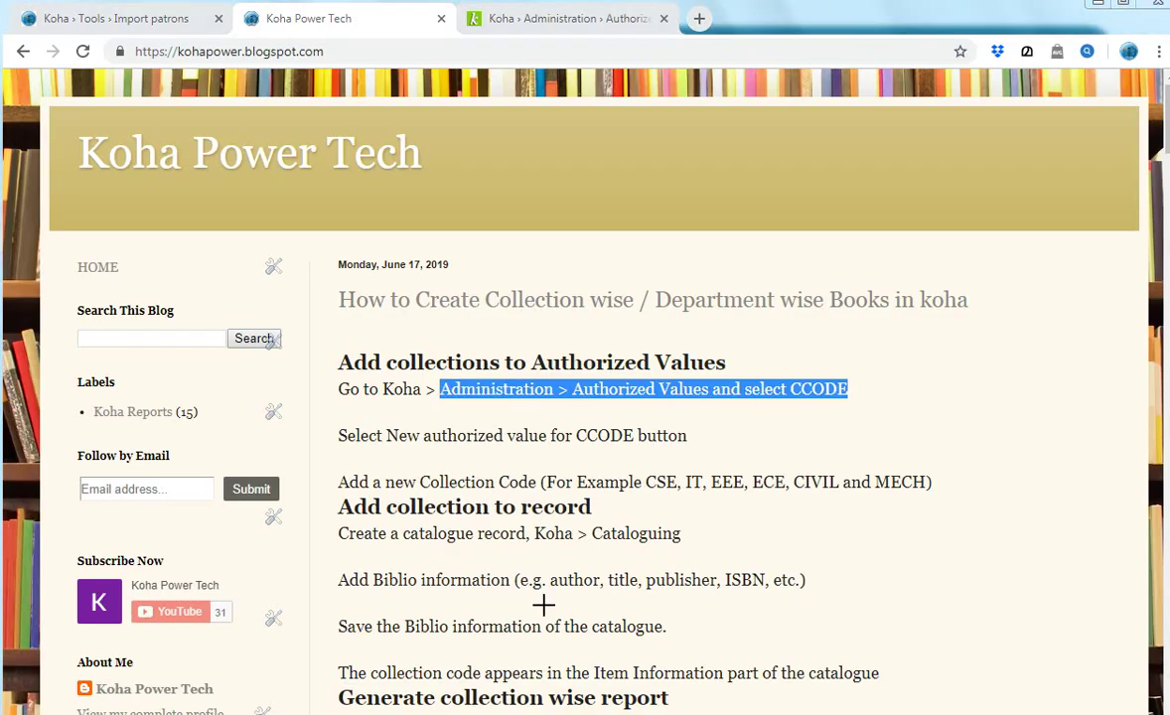
mouse_move(331, 502)
mouse_down()
mouse_move(684, 588)
mouse_move(740, 565)
mouse_up()
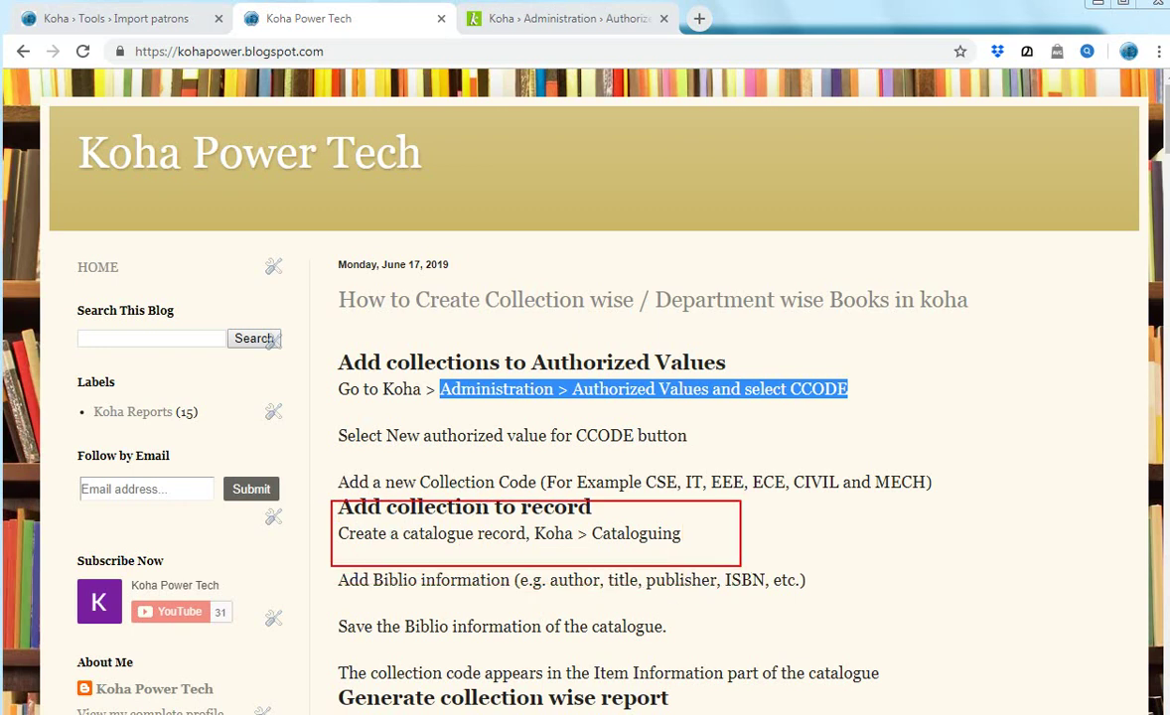
key(Escape)
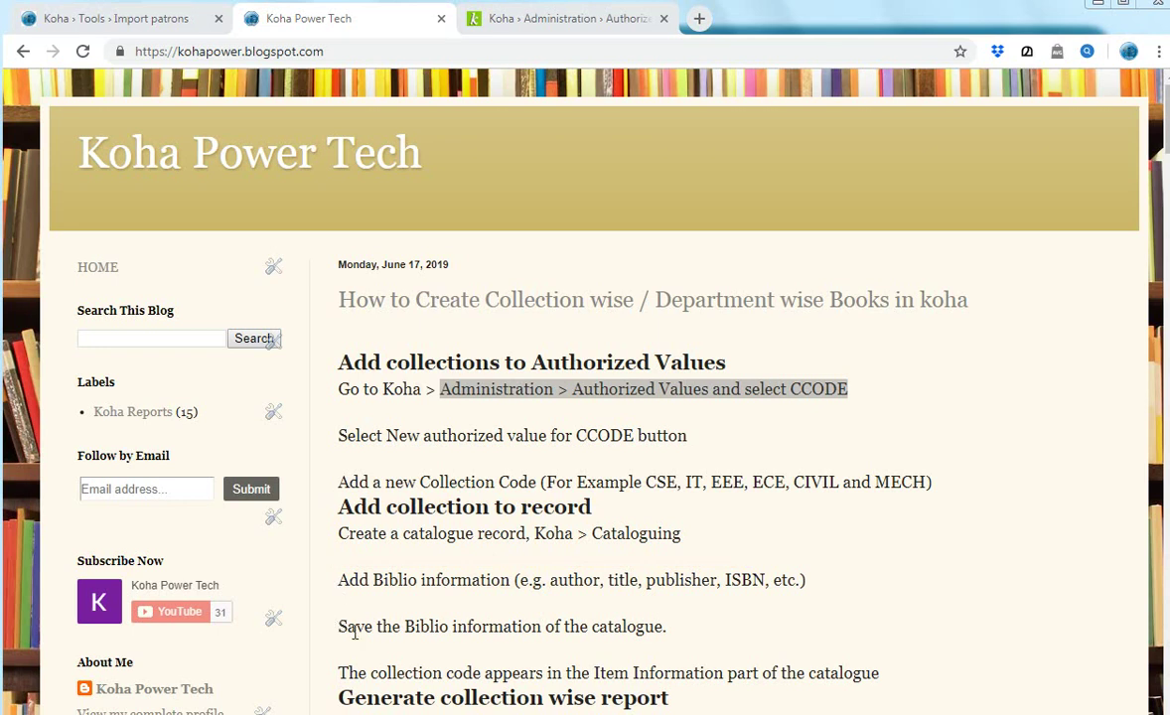
click(571, 27)
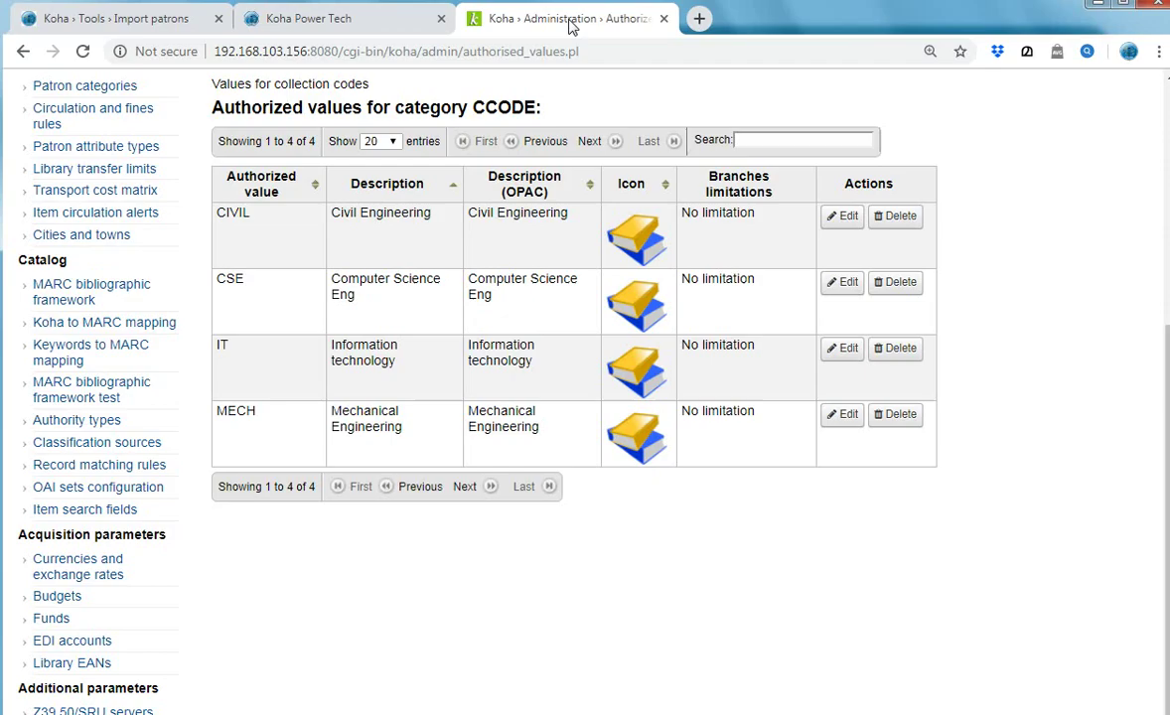
scroll(433, 358, up, 5)
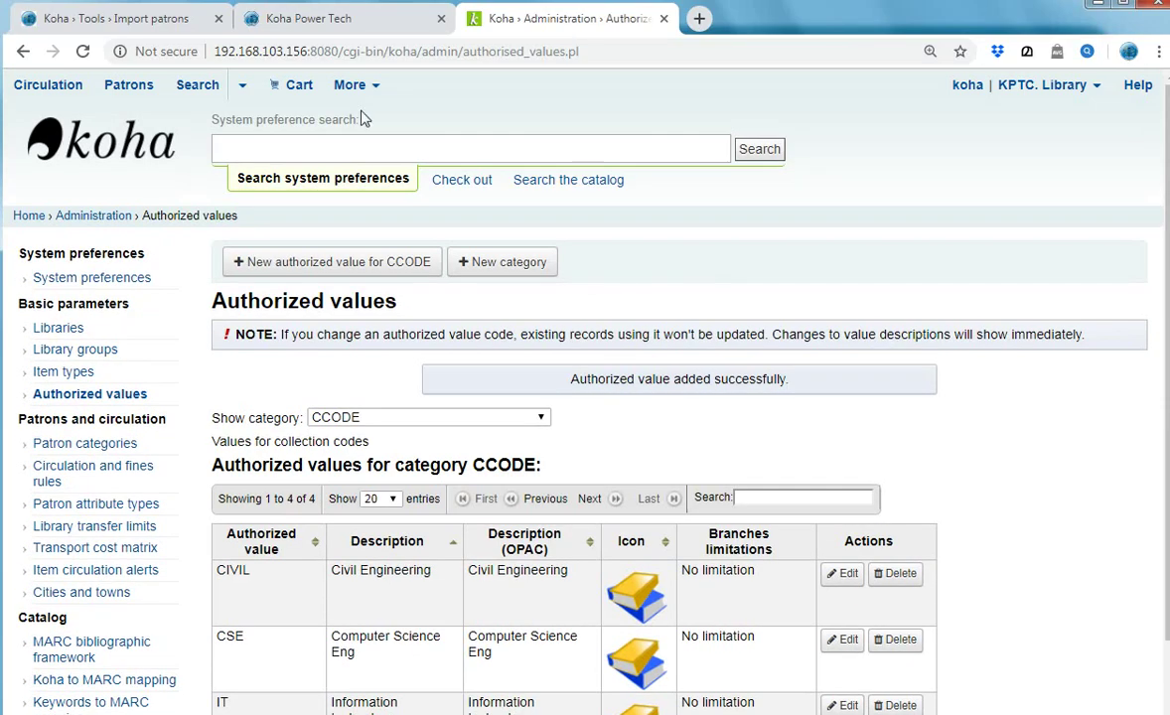
Step: Start a new catalogue record in Cataloging using the Books & Reference books framework
click(348, 86)
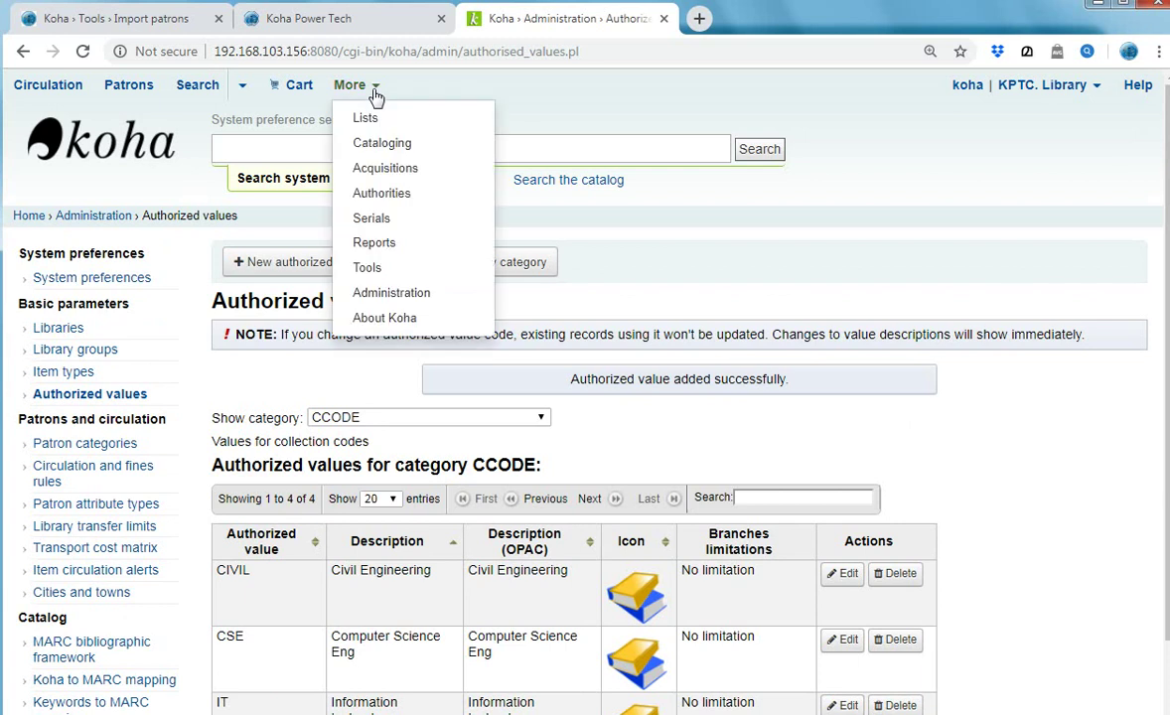
click(383, 154)
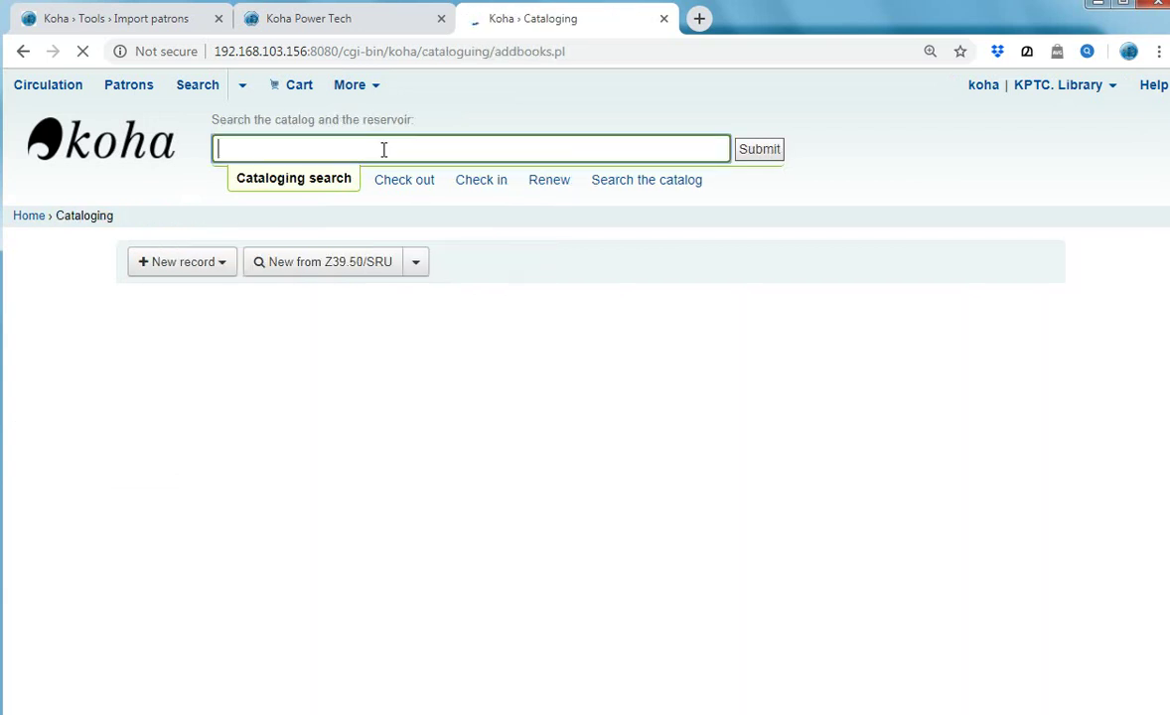
click(218, 264)
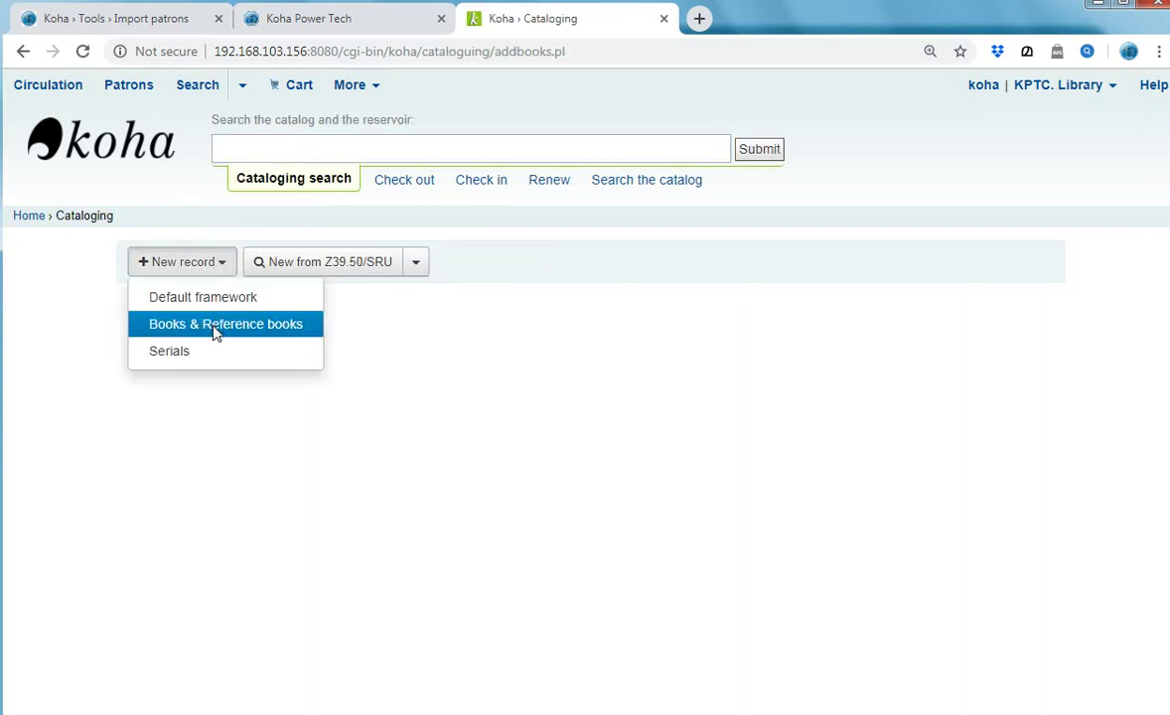
click(216, 332)
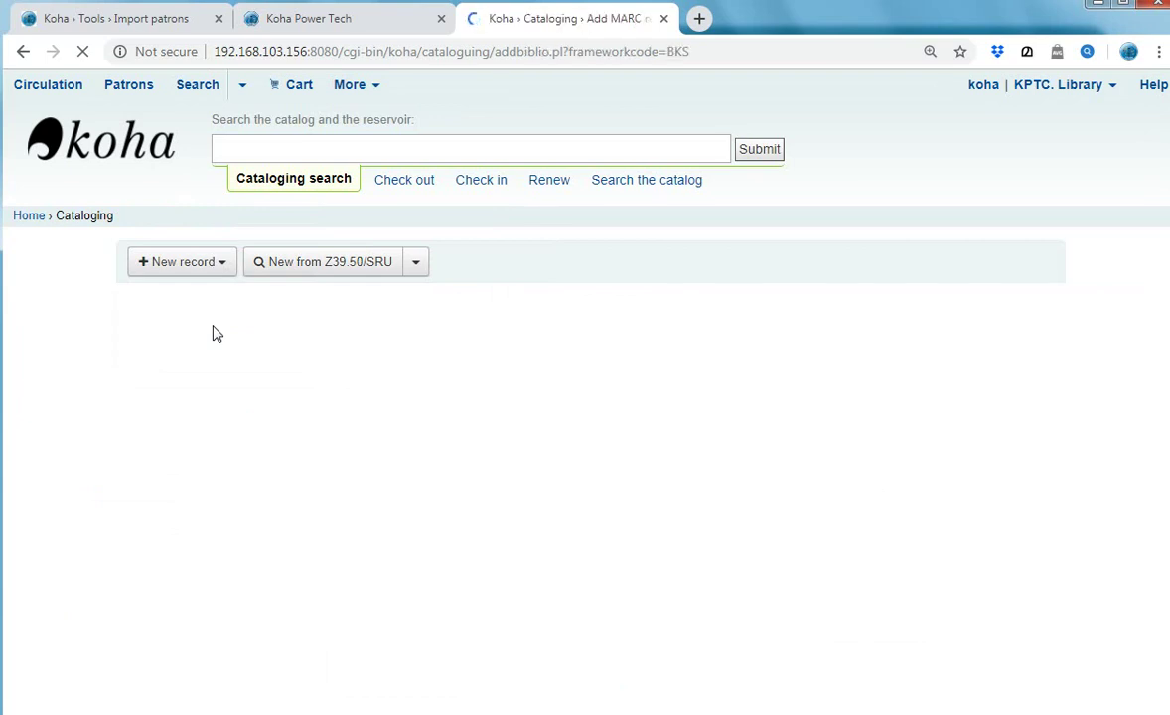
click(287, 336)
Step: Review the "Add Biblio information" instruction on the Koha Power Tech blog and return to the Add MARC record form
click(293, 18)
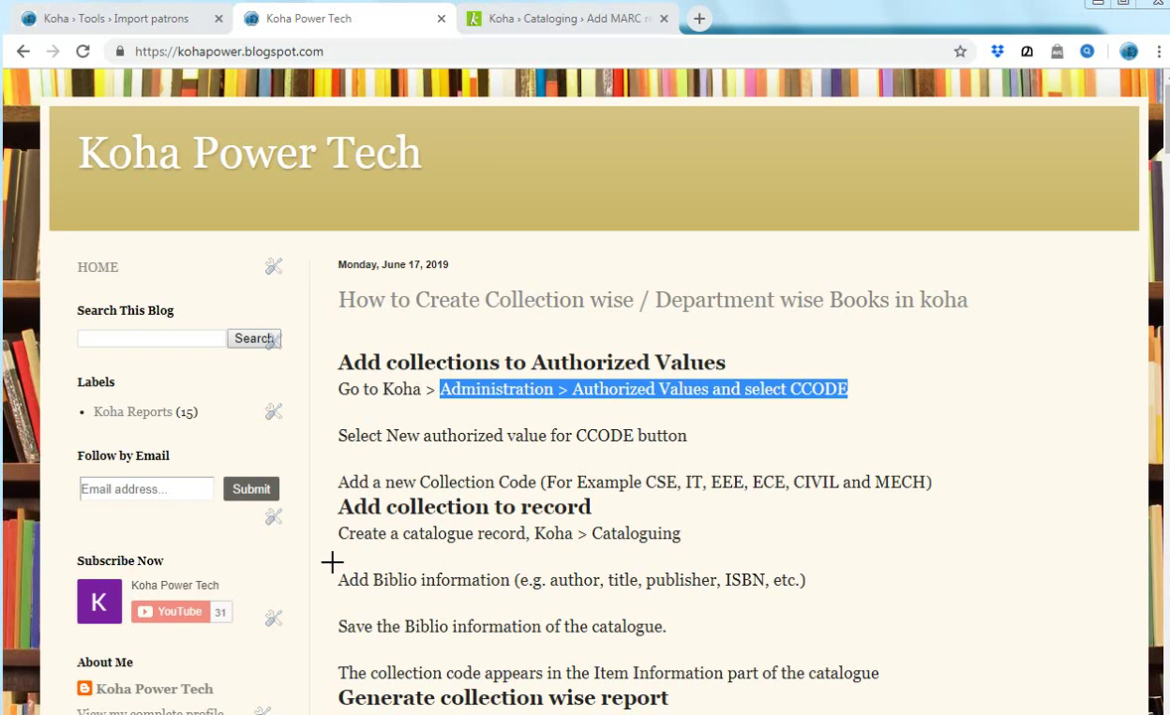
mouse_move(327, 561)
mouse_down()
mouse_move(661, 616)
mouse_move(844, 616)
mouse_up()
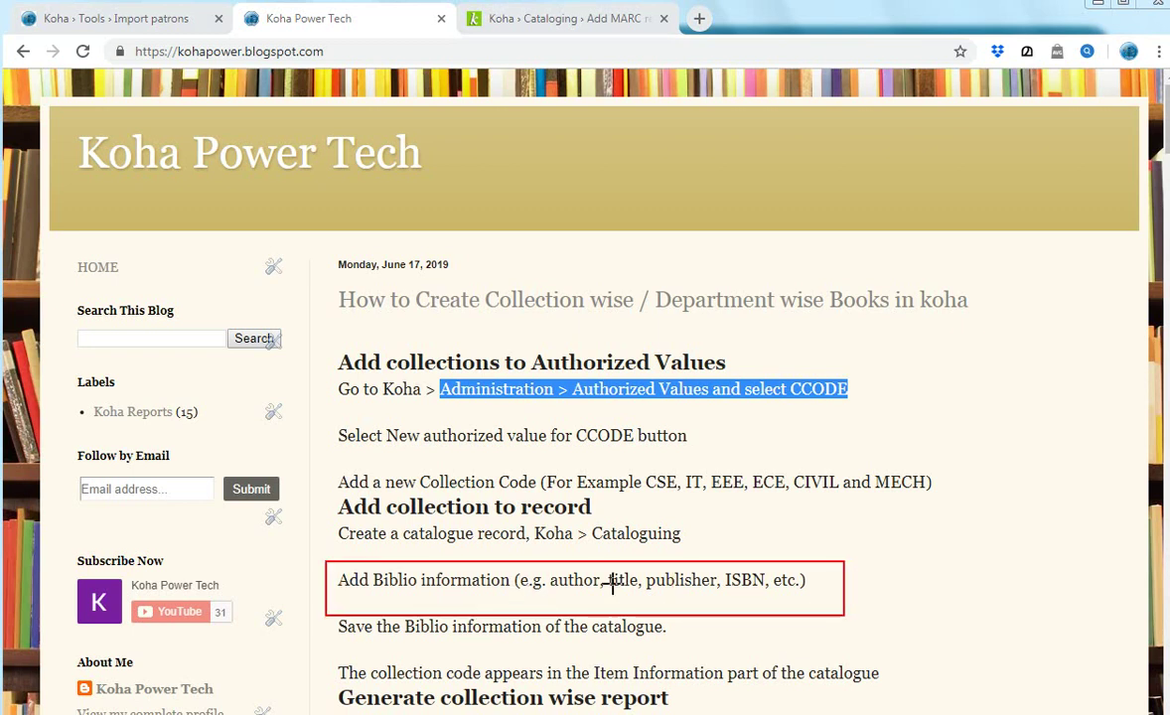
key(Escape)
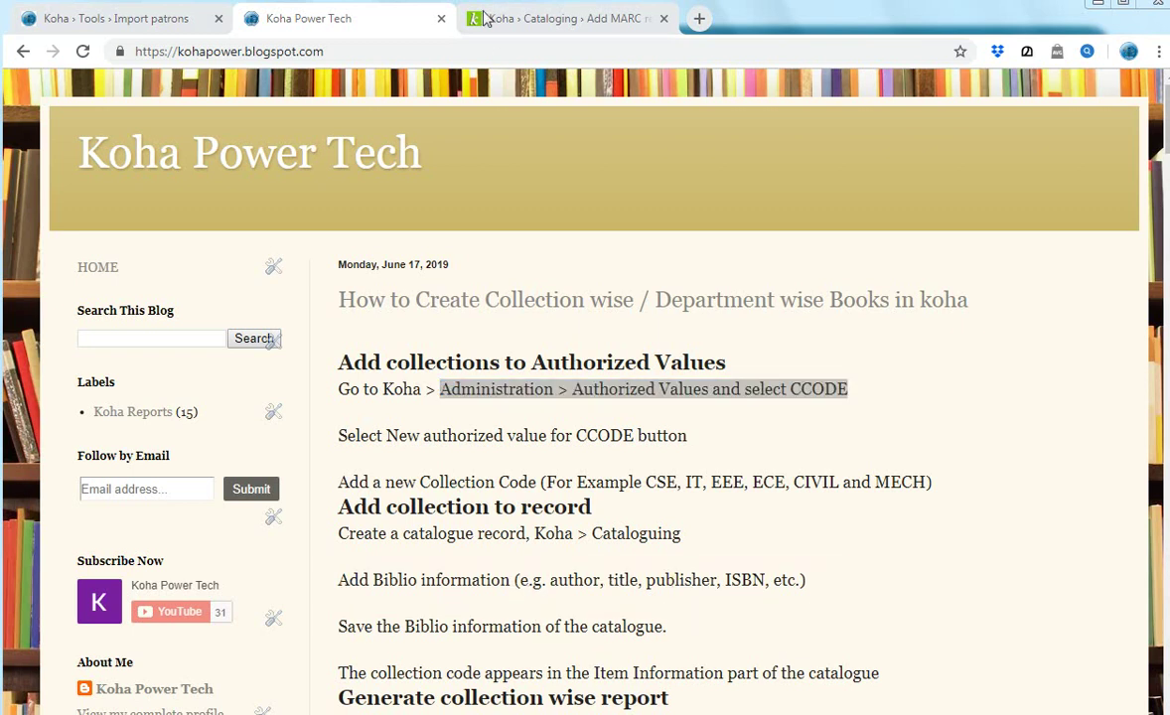
click(559, 22)
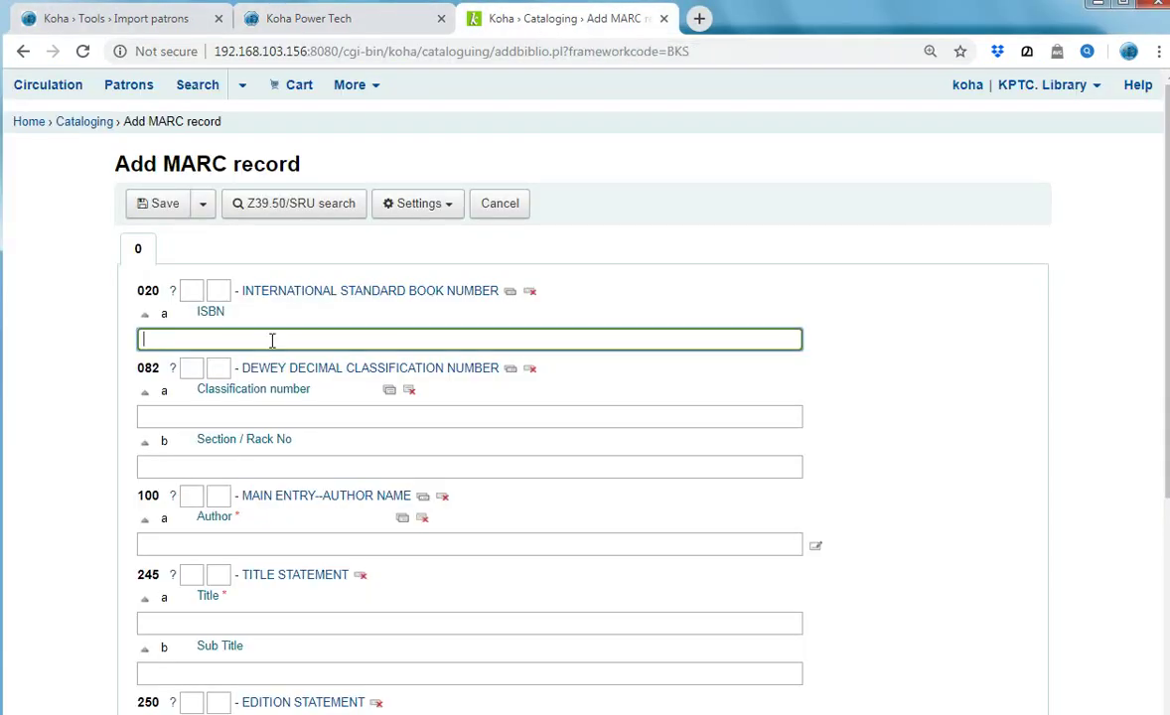
key(ctrl+v)
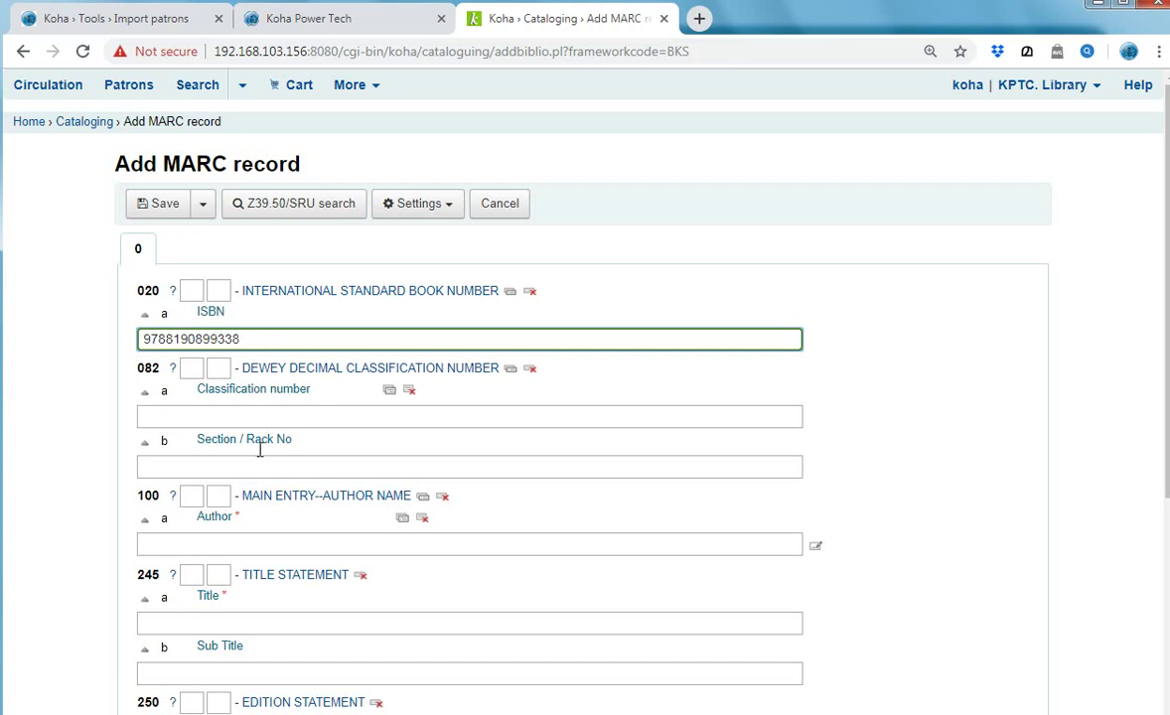
click(212, 425)
click(248, 467)
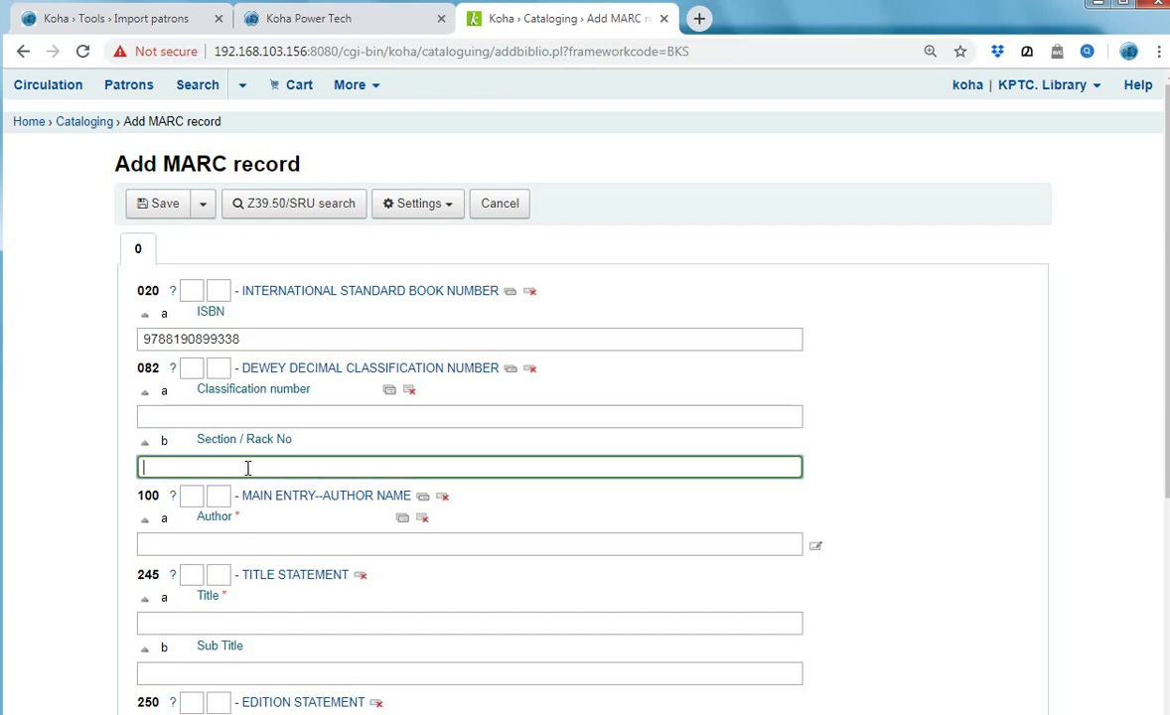
click(241, 543)
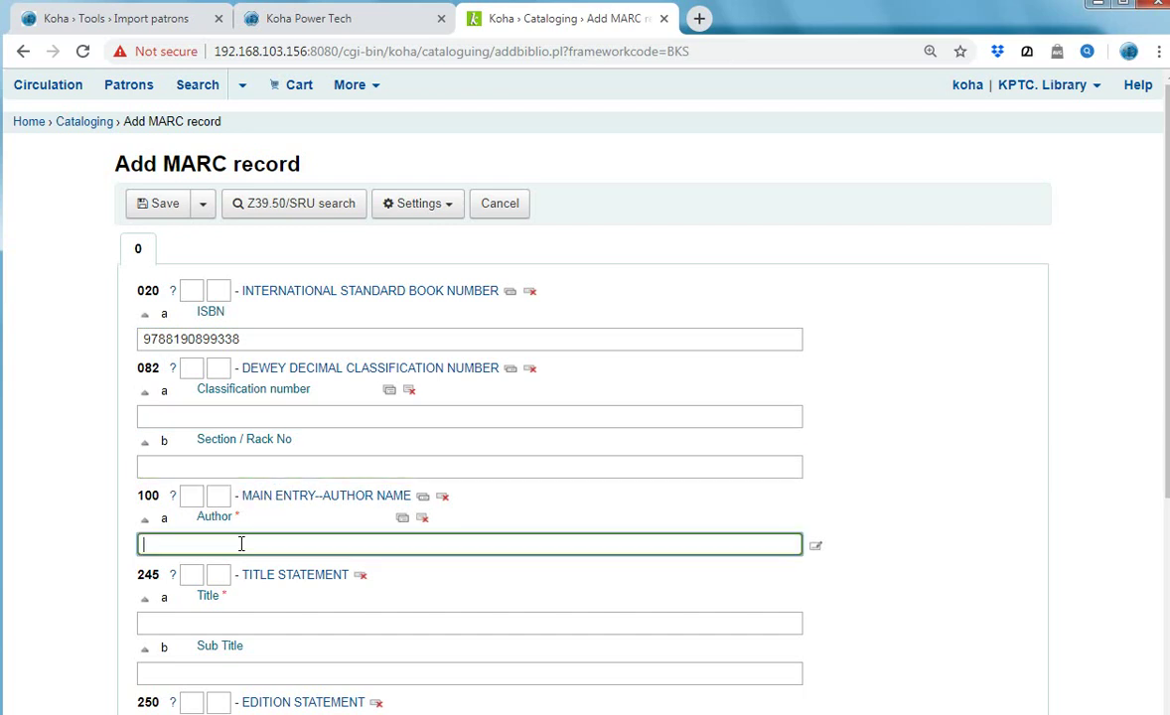
text(Ko)
text(tt)
text(l)
text(swa)
text(ran.)
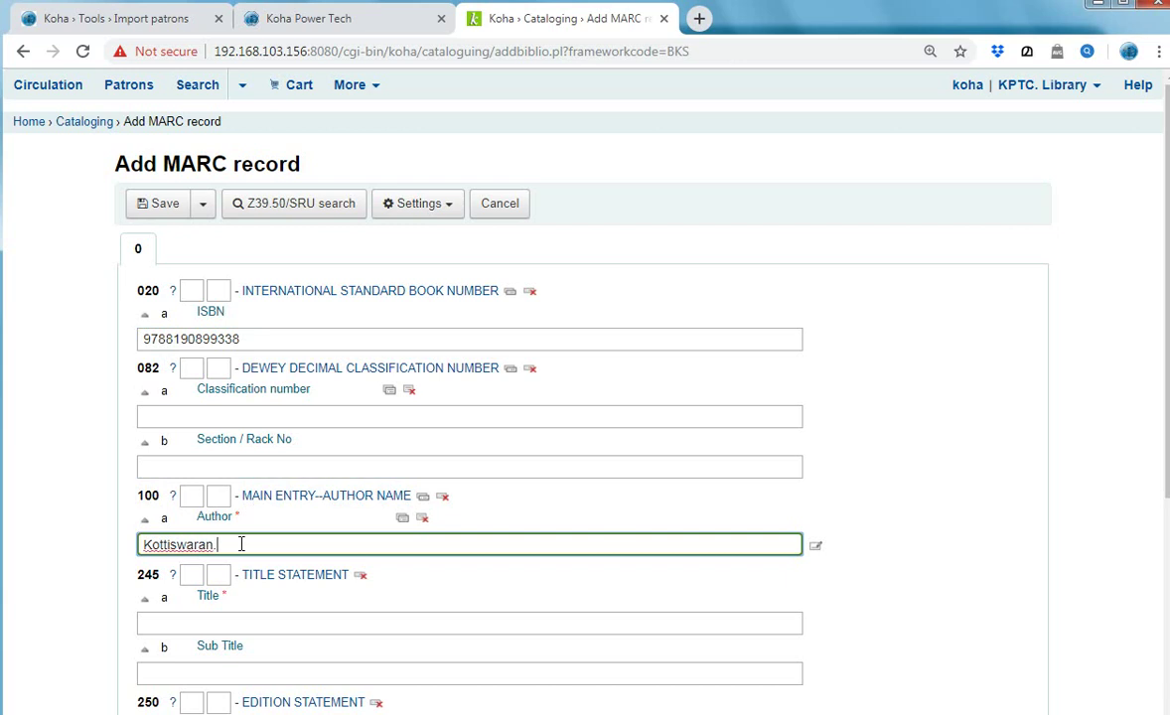
text( N)
Step: Enter the title Engineering Mechanics and the edition statement 9ed., leaving the subtitle blank
click(218, 620)
text(En)
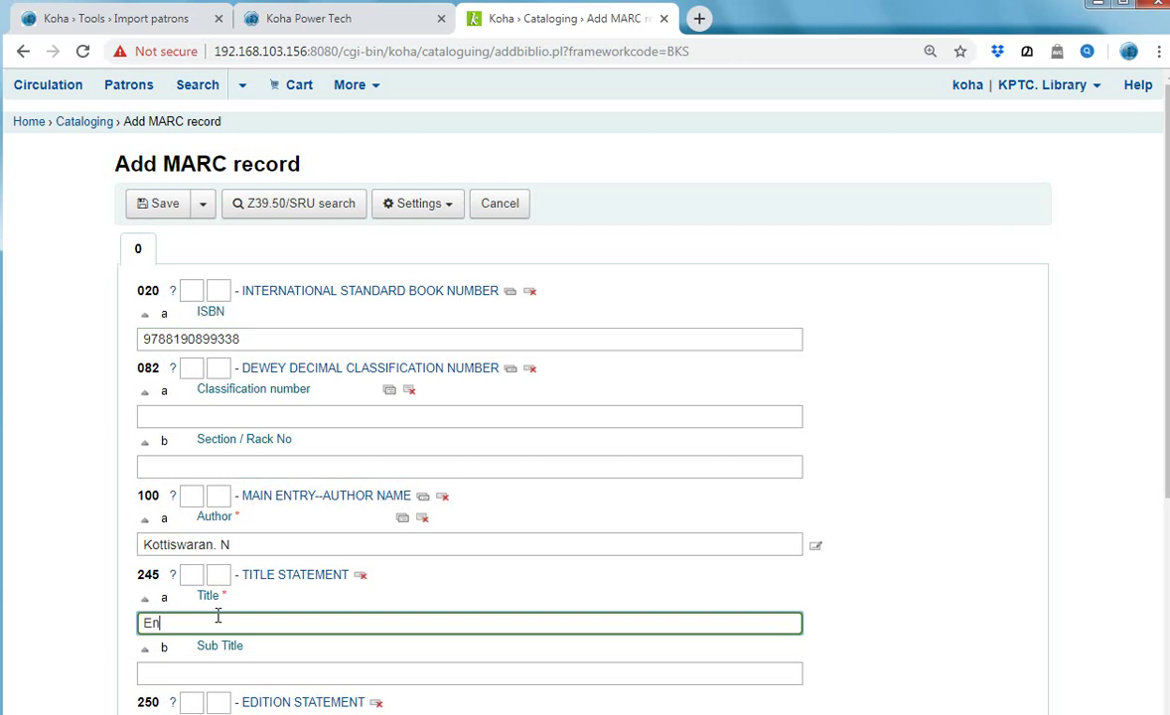
text(gineering Mechanics)
scroll(465, 557, down, 5)
click(285, 303)
click(256, 378)
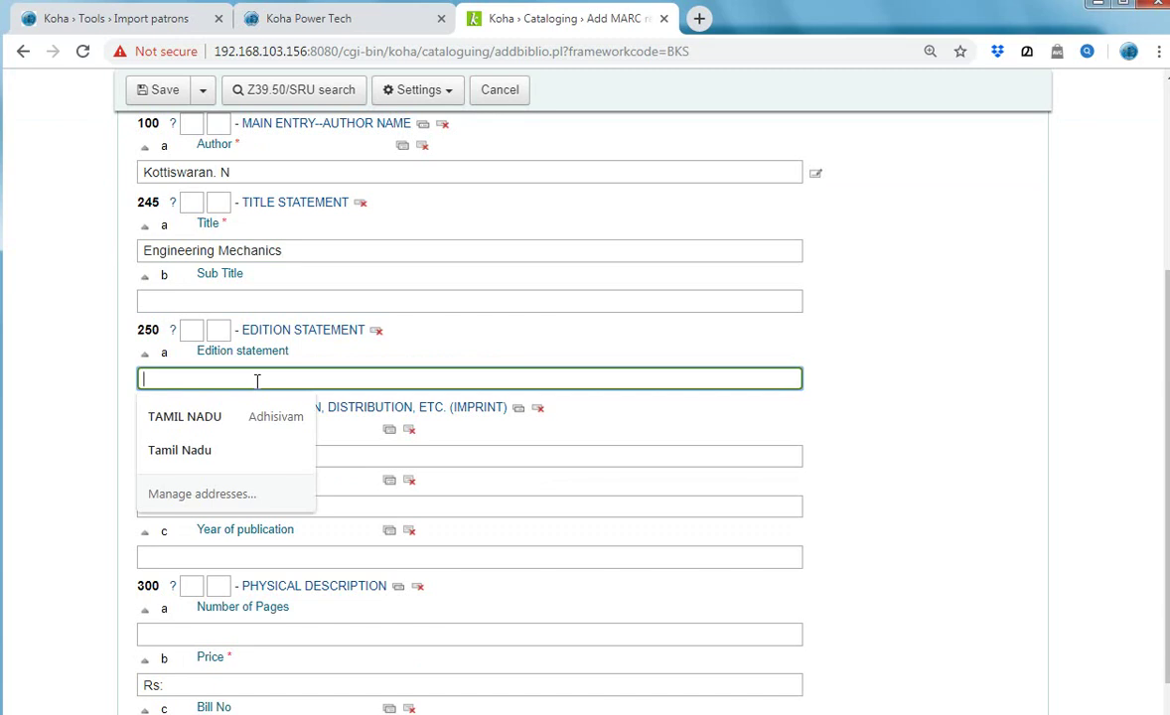
text(9ed.)
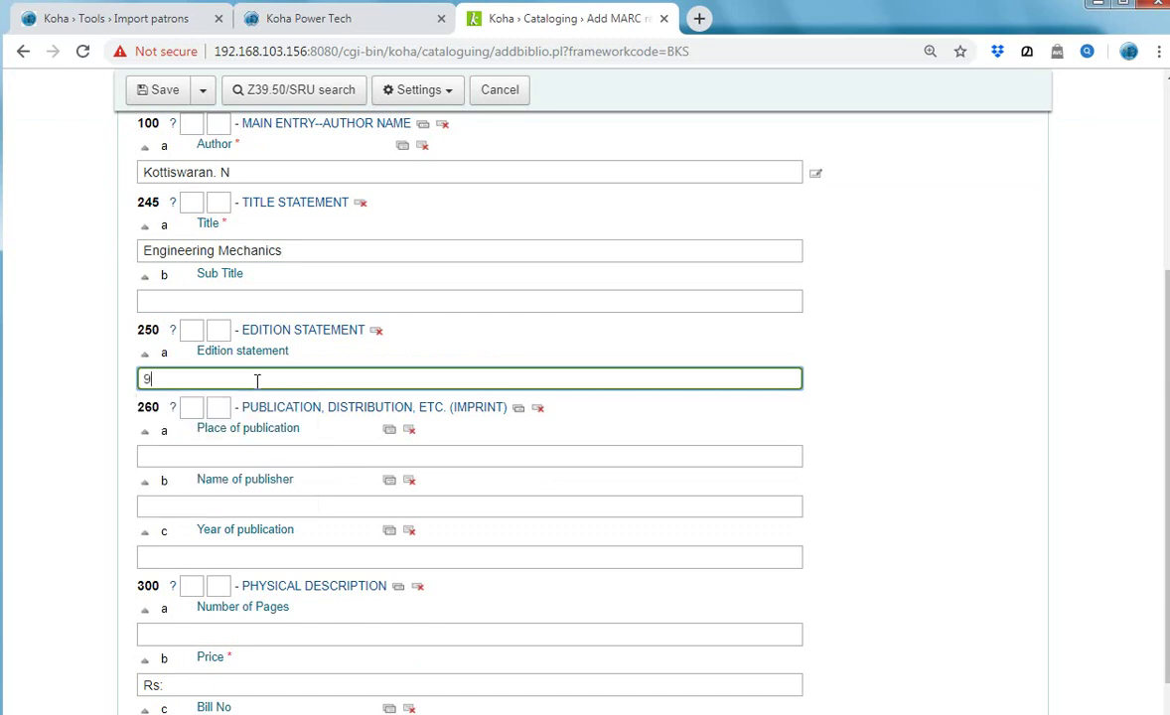
Step: Fill in the publication details with place Chennai, publisher Sri Balaji Publication and year 2013
click(204, 448)
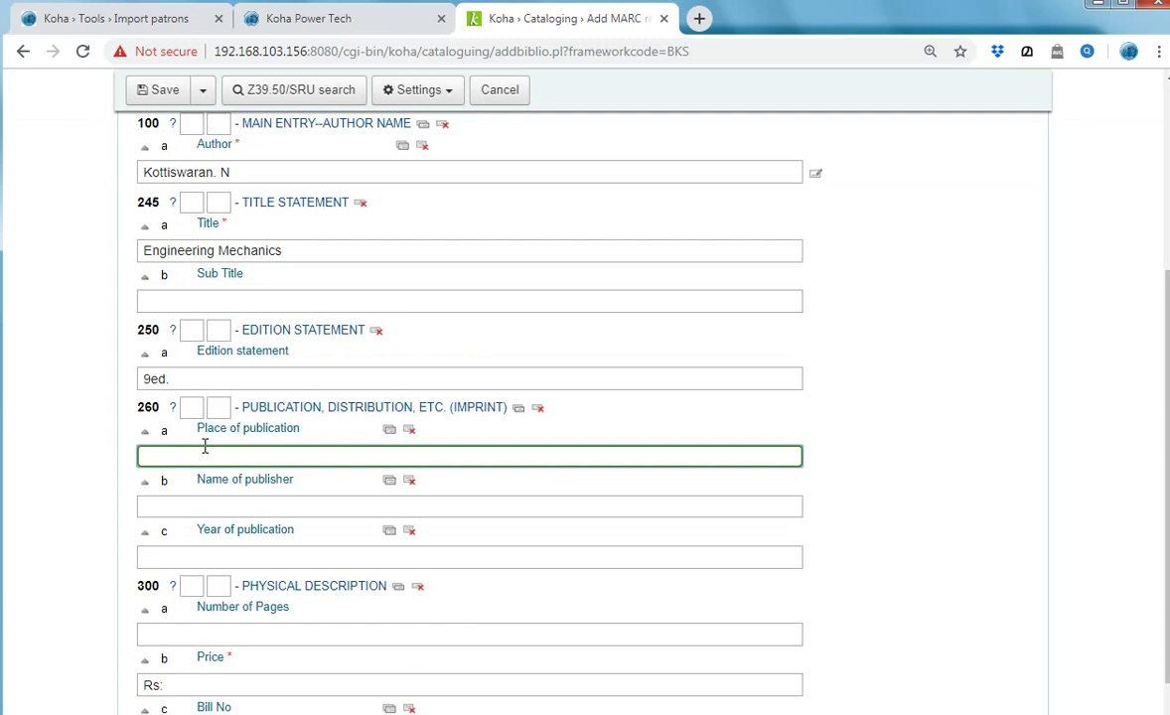
text(Chennai)
click(223, 503)
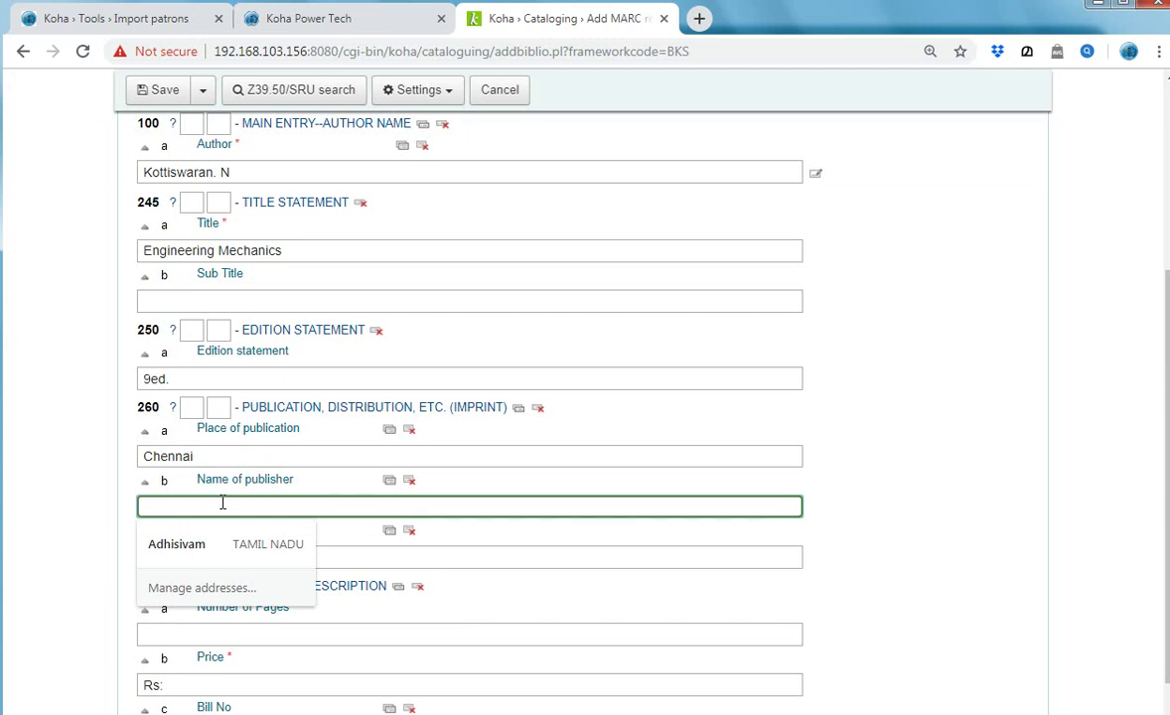
text(Sri )
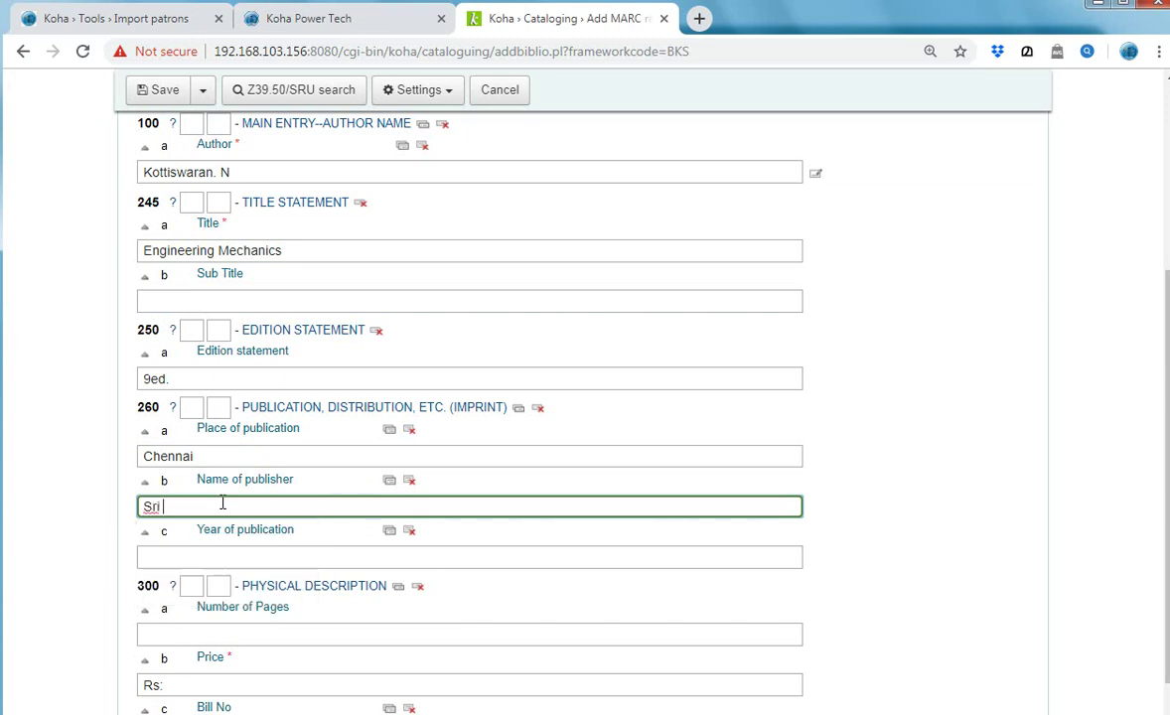
text(Balaji Publication)
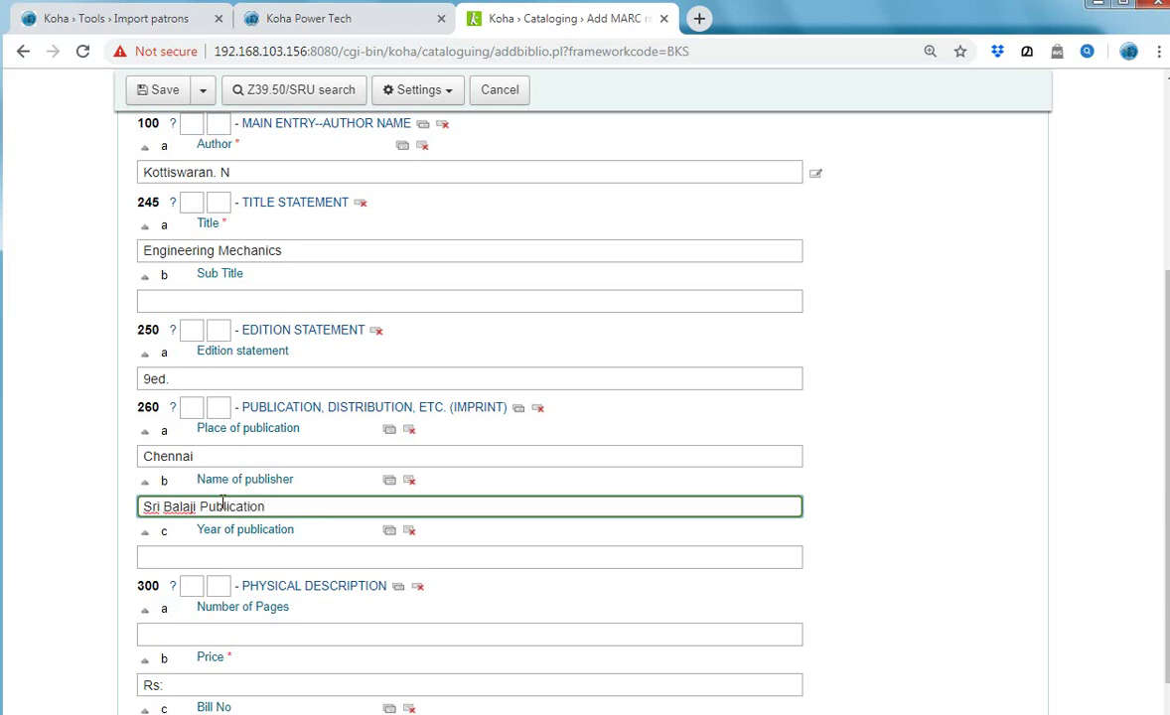
click(264, 632)
click(281, 557)
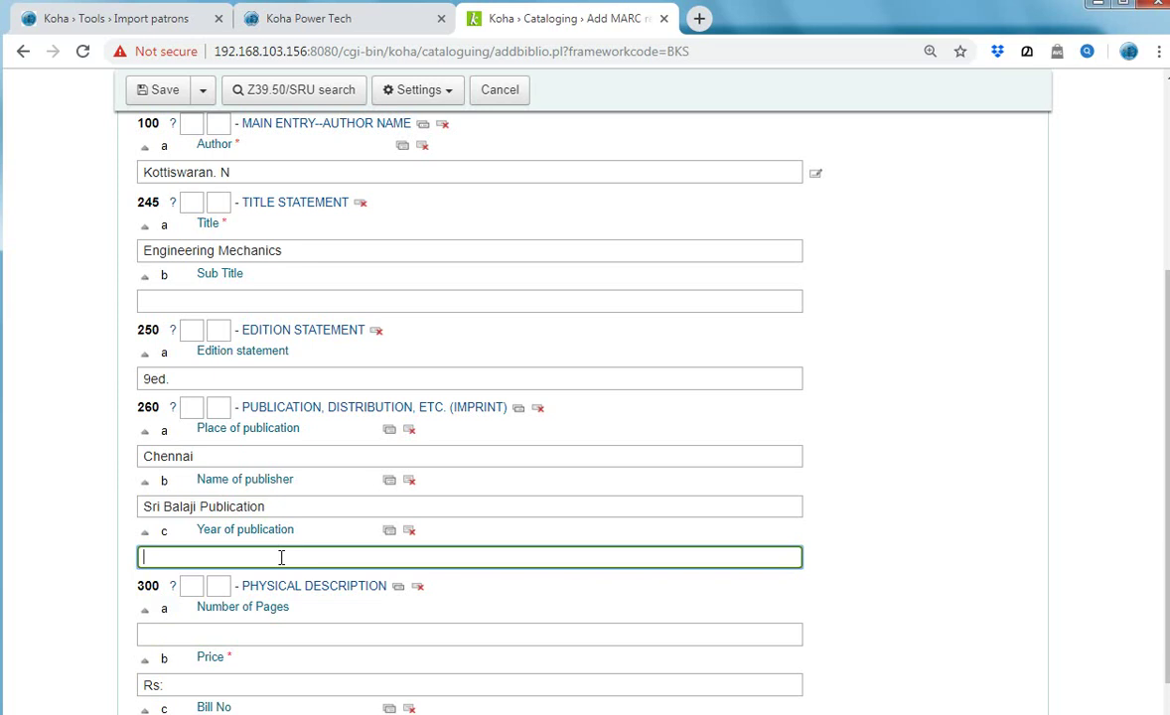
text(2013)
right_click(281, 557)
Step: Set the number of pages to 880p. and the price to Rs:496 in the physical description
click(240, 635)
click(240, 636)
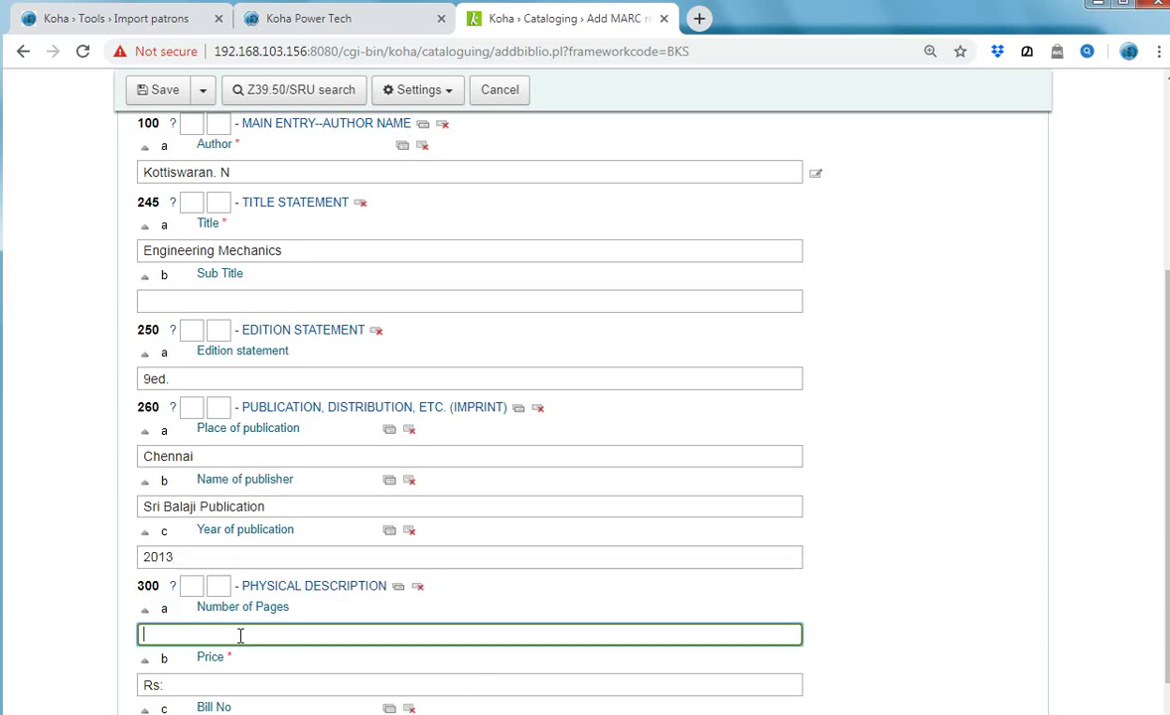
text(880p.)
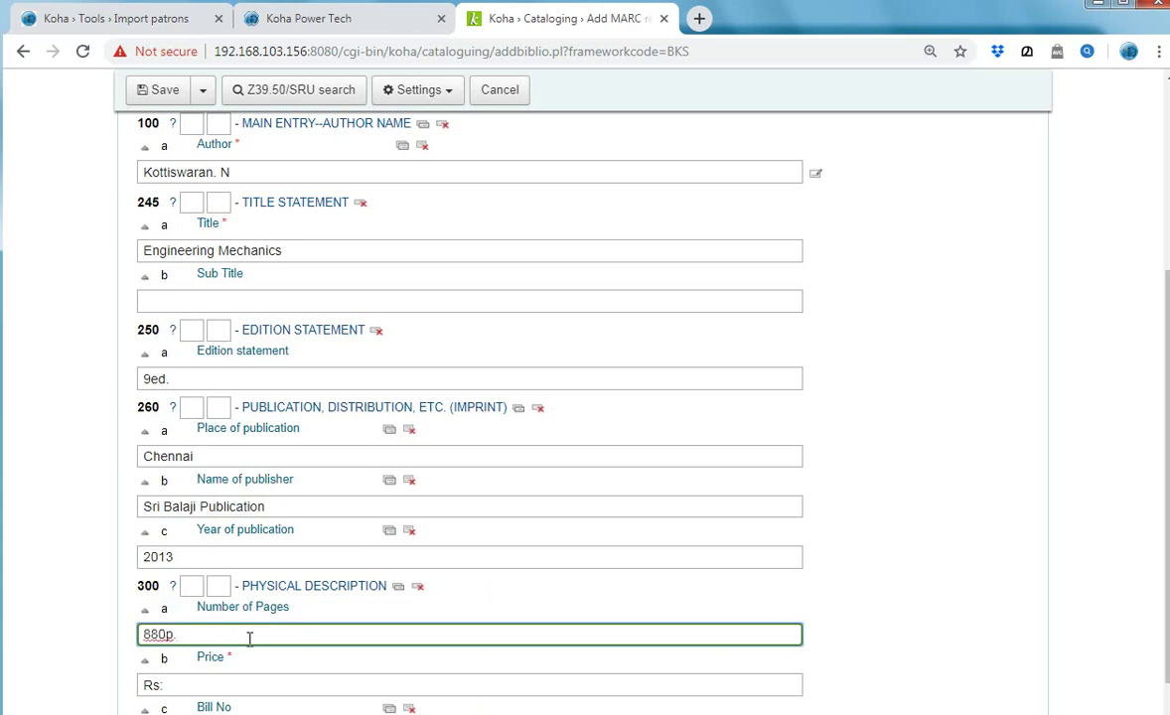
click(244, 686)
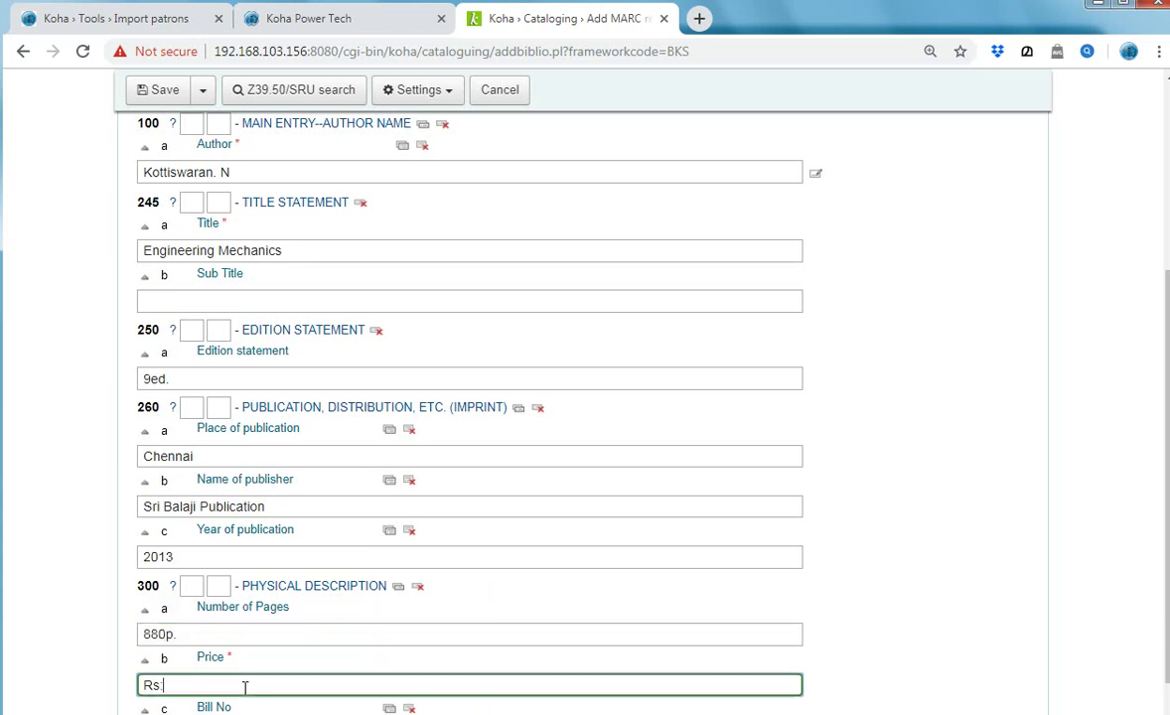
text(496)
scroll(258, 656, down, 4)
Step: Enter 21114 as the accession number, leaving the bill number and accompanying material blank
click(295, 348)
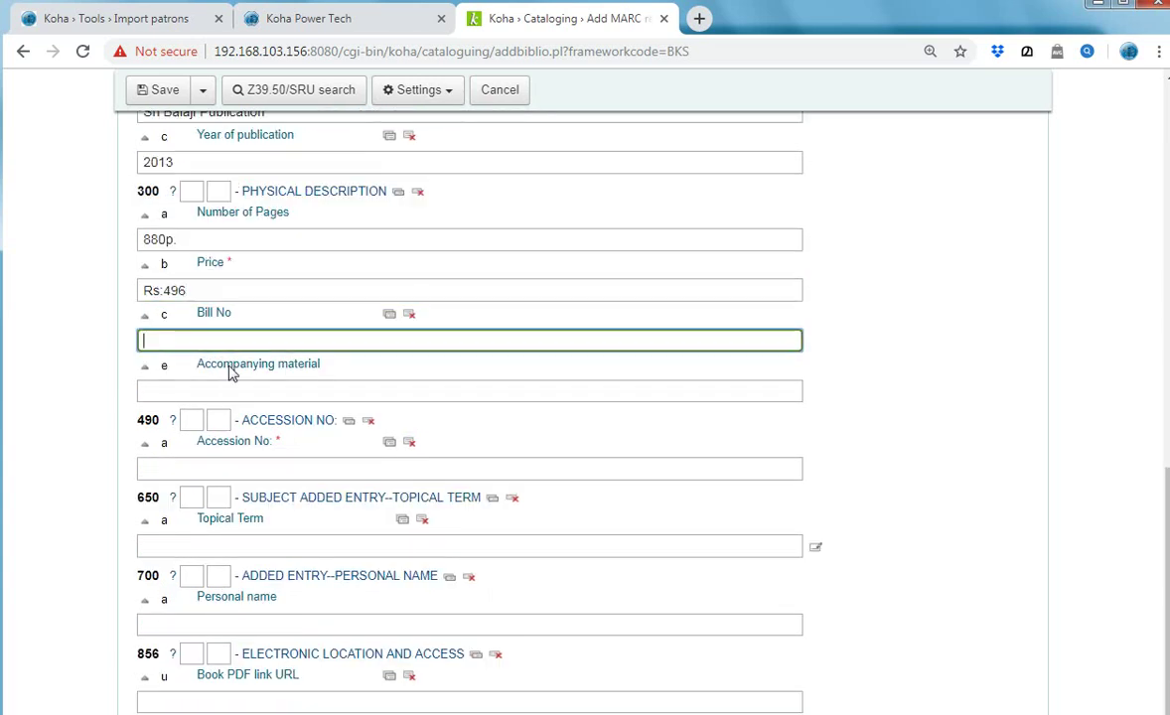
click(250, 389)
click(295, 470)
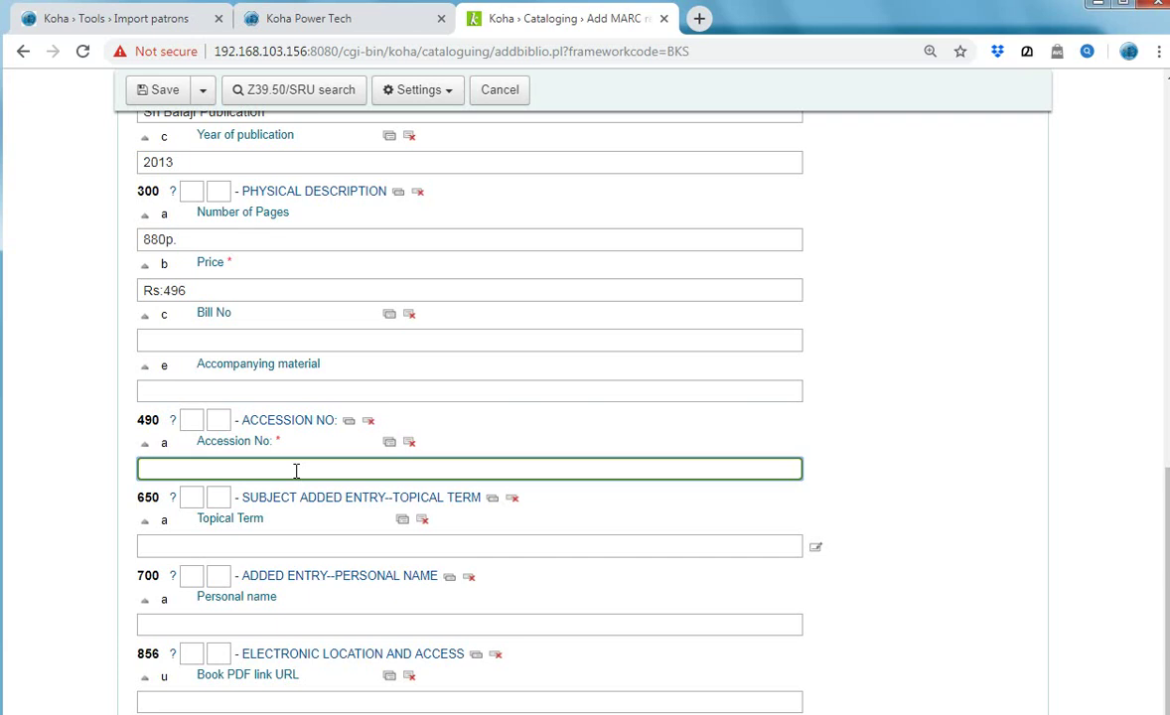
text(21)
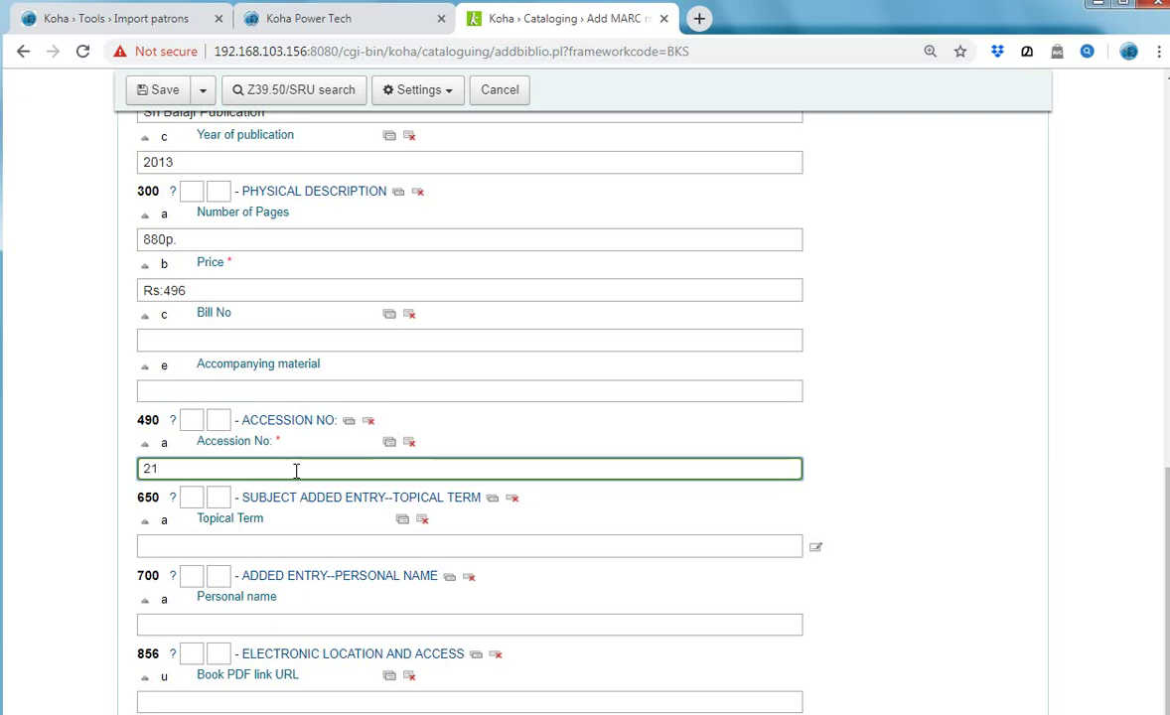
text(10)
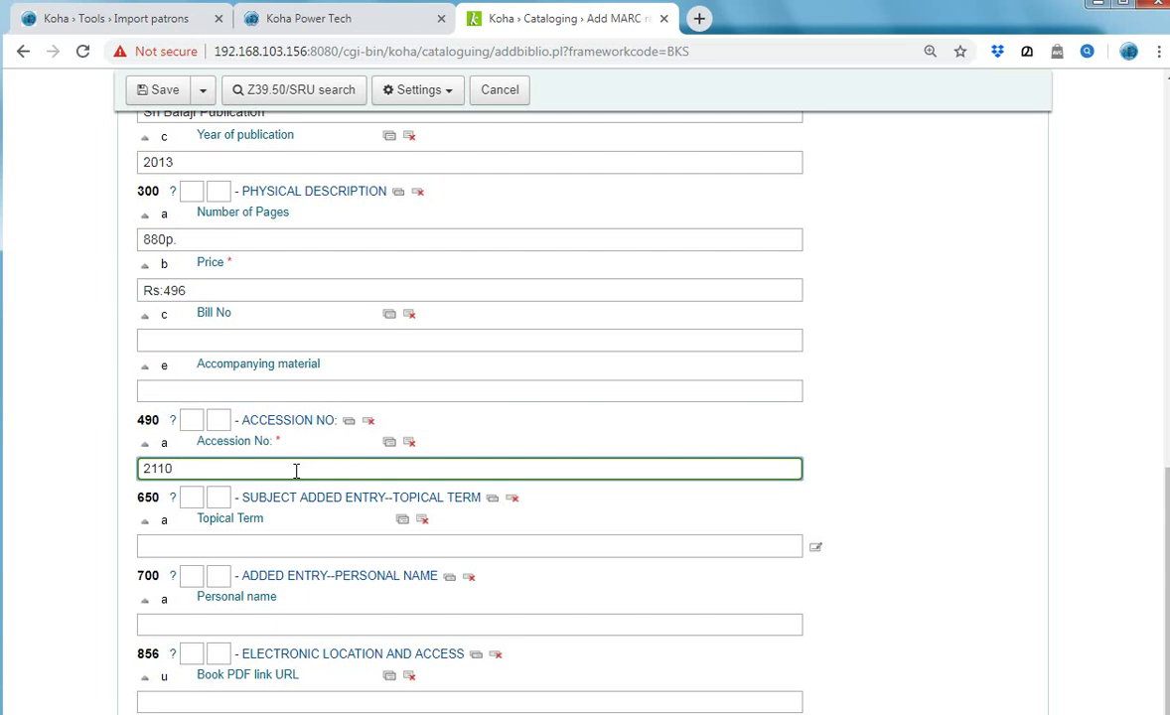
key(BackSpace)
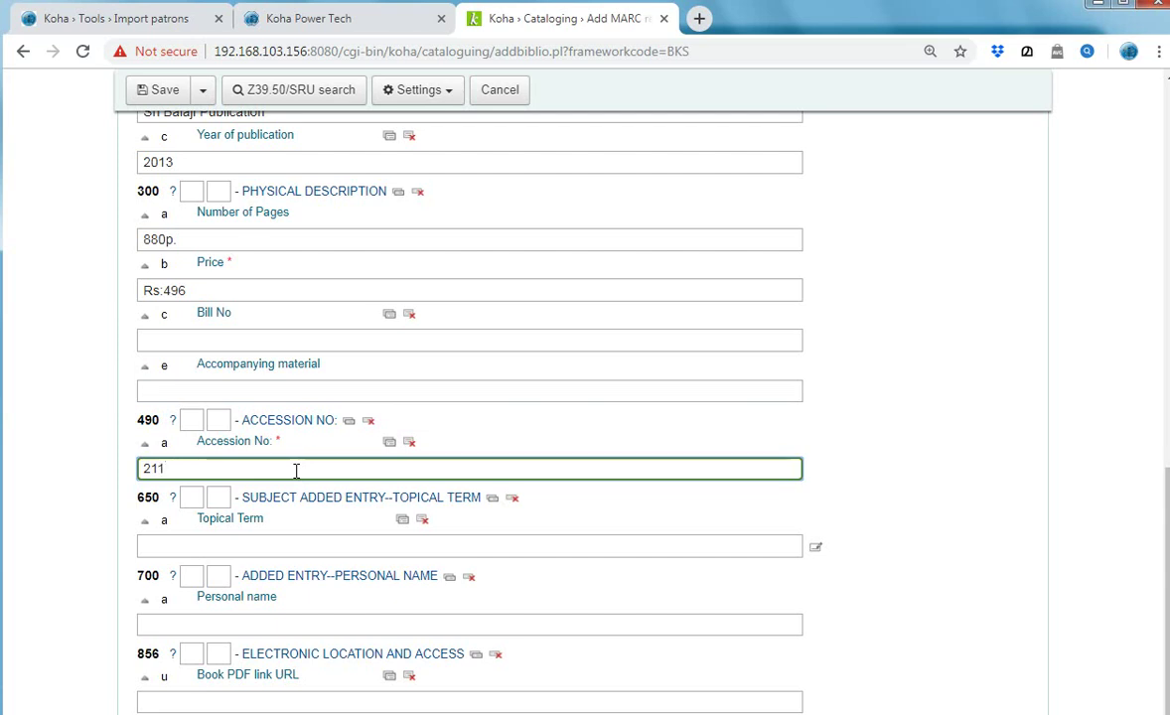
text(12)
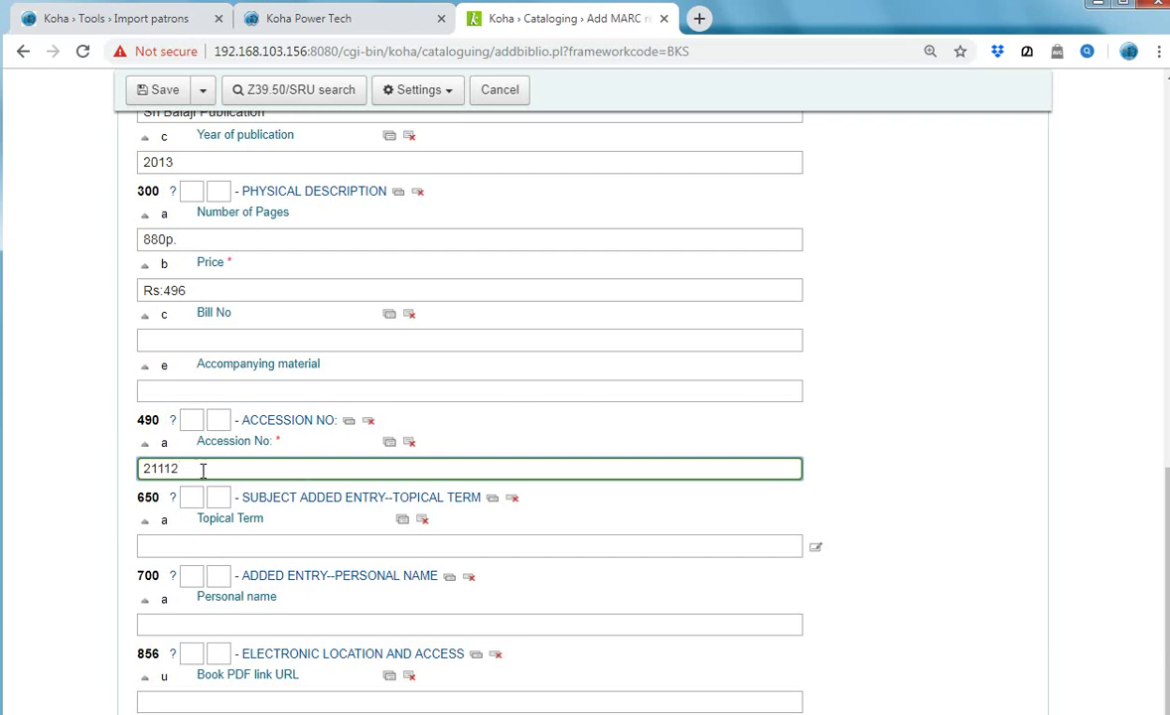
key(BackSpace)
text(4)
Step: Enter the topical term Mechanics and save the bibliographic record
click(233, 544)
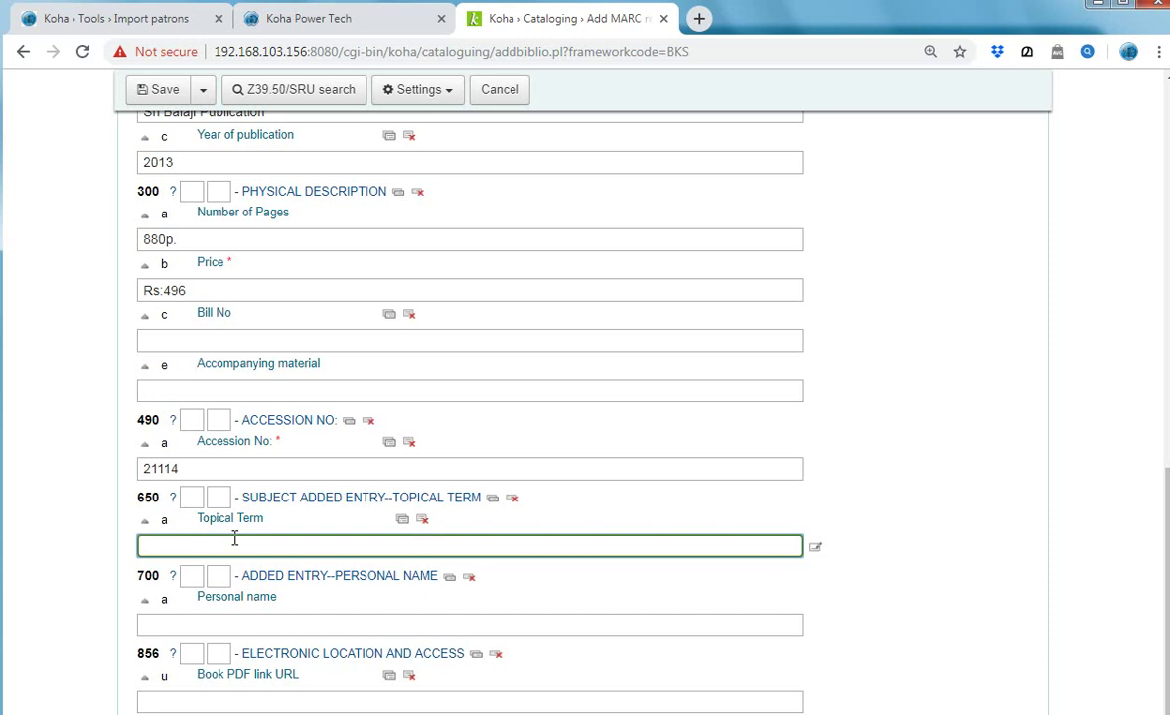
text(Mechanics)
key(Tab)
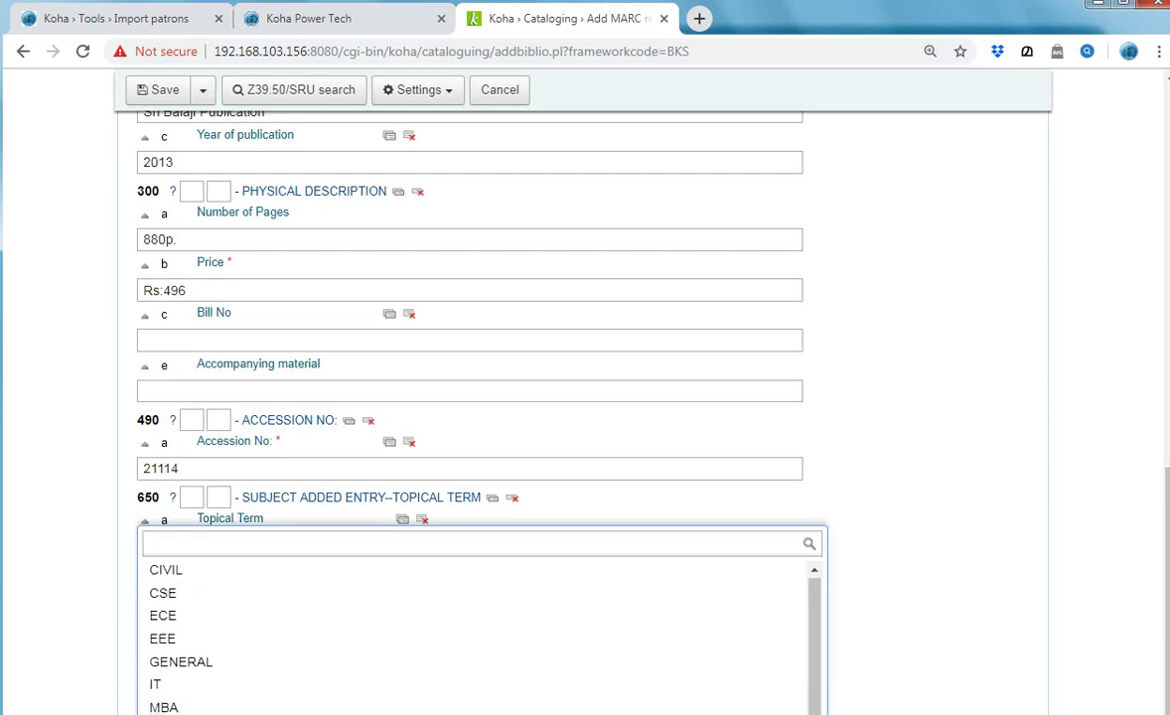
scroll(436, 524, up, 10)
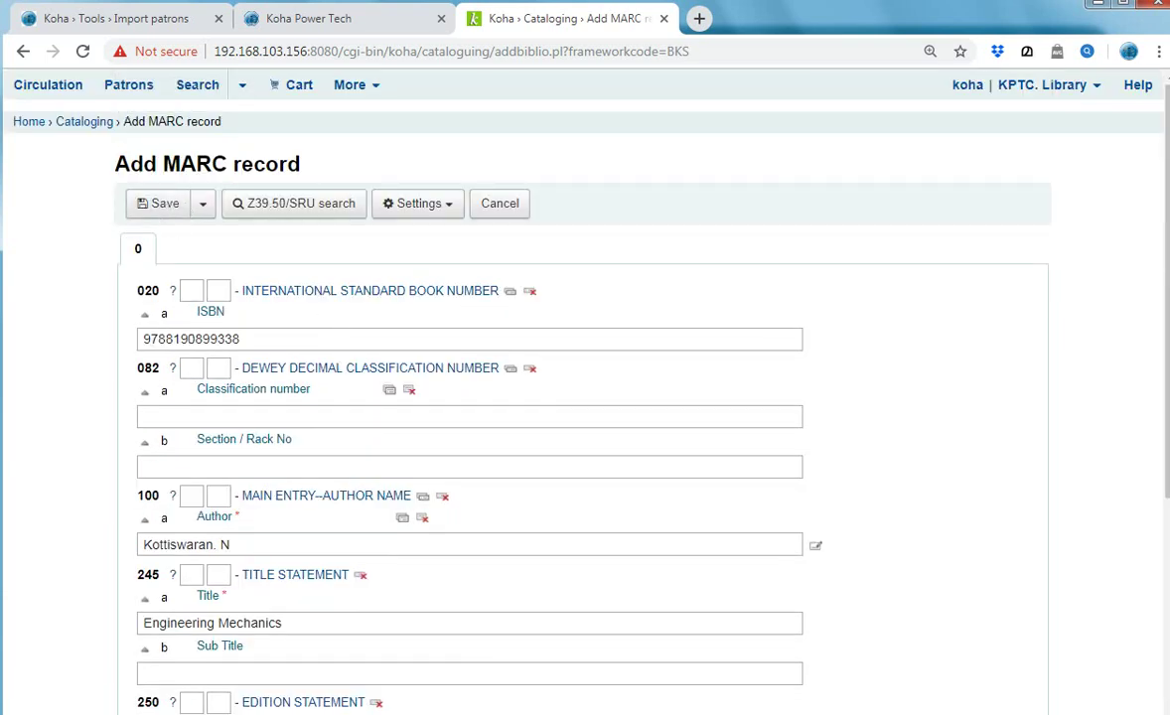
click(154, 204)
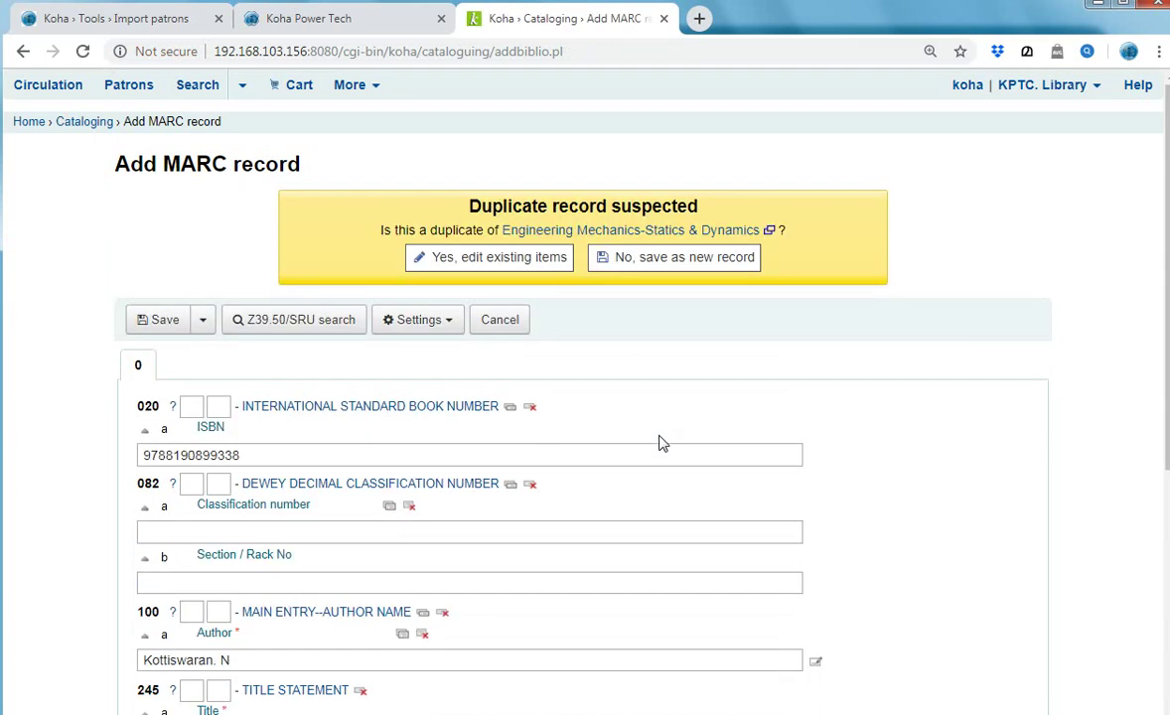
Step: Resolve the suspected duplicate by editing the items of the existing Engineering Mechanics-Statics & Dynamics record
click(491, 260)
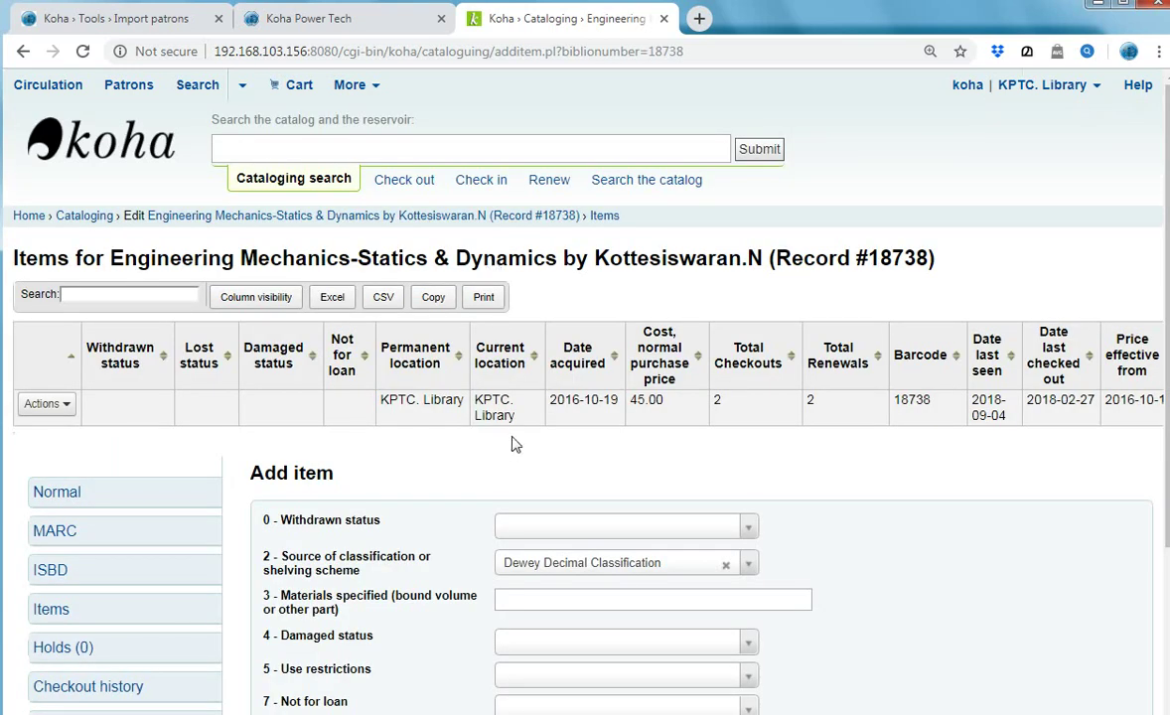
scroll(515, 442, down, 3)
scroll(473, 386, down, 3)
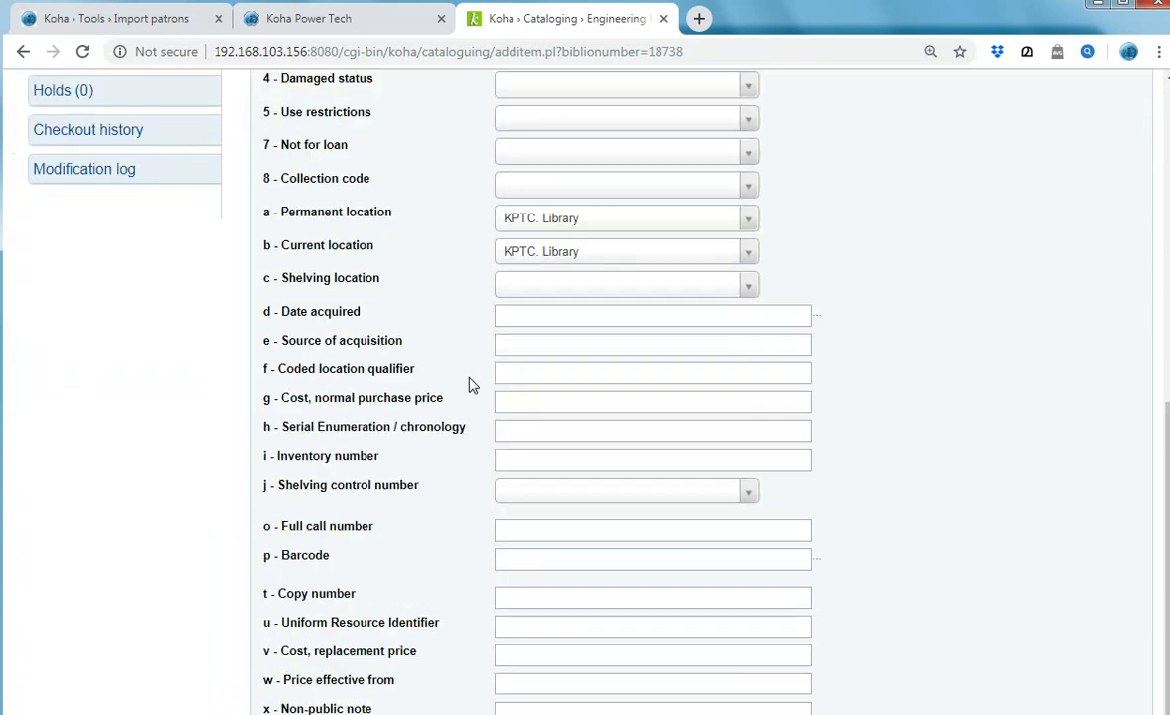
Step: Open the existing Engineering Mechanics-Statics & Dynamics record for editing and switch it to the Books & Reference books framework
scroll(472, 386, up, 5)
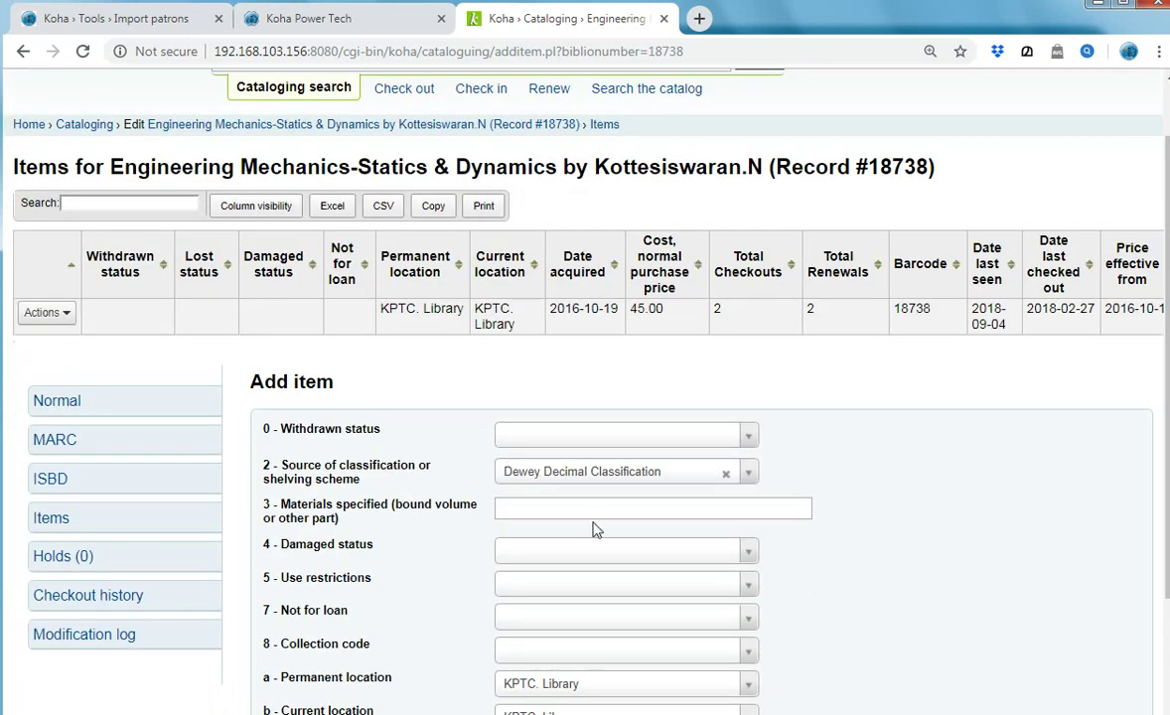
click(317, 126)
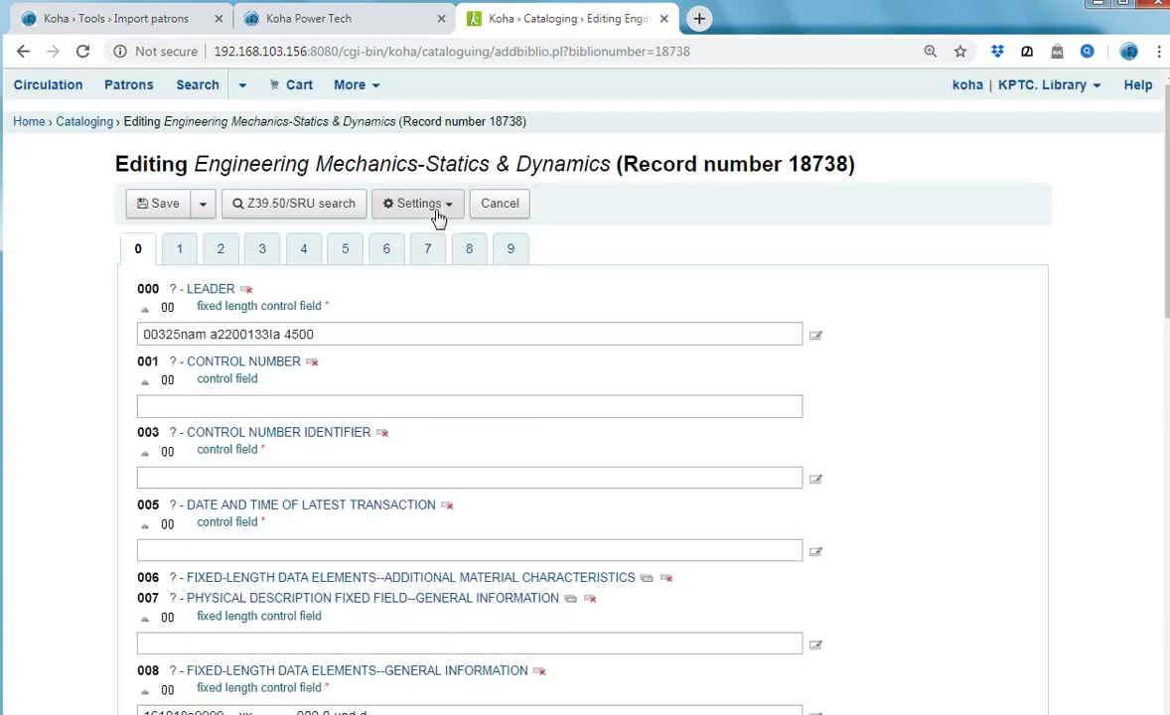
click(443, 209)
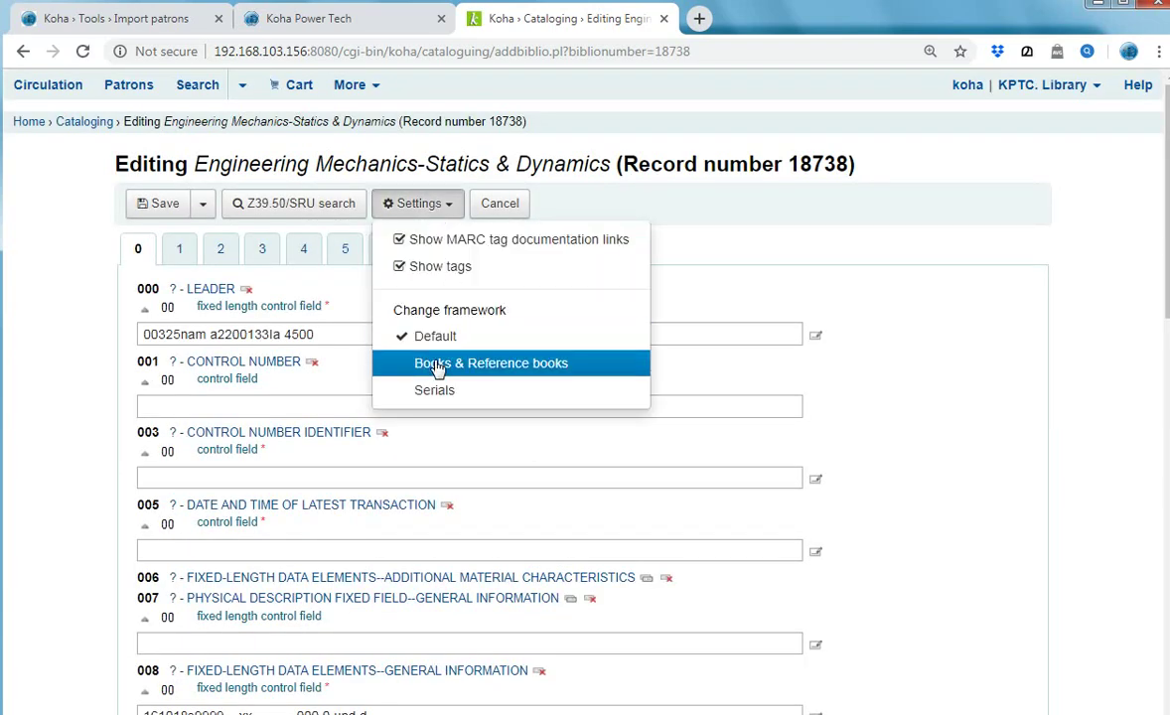
click(437, 363)
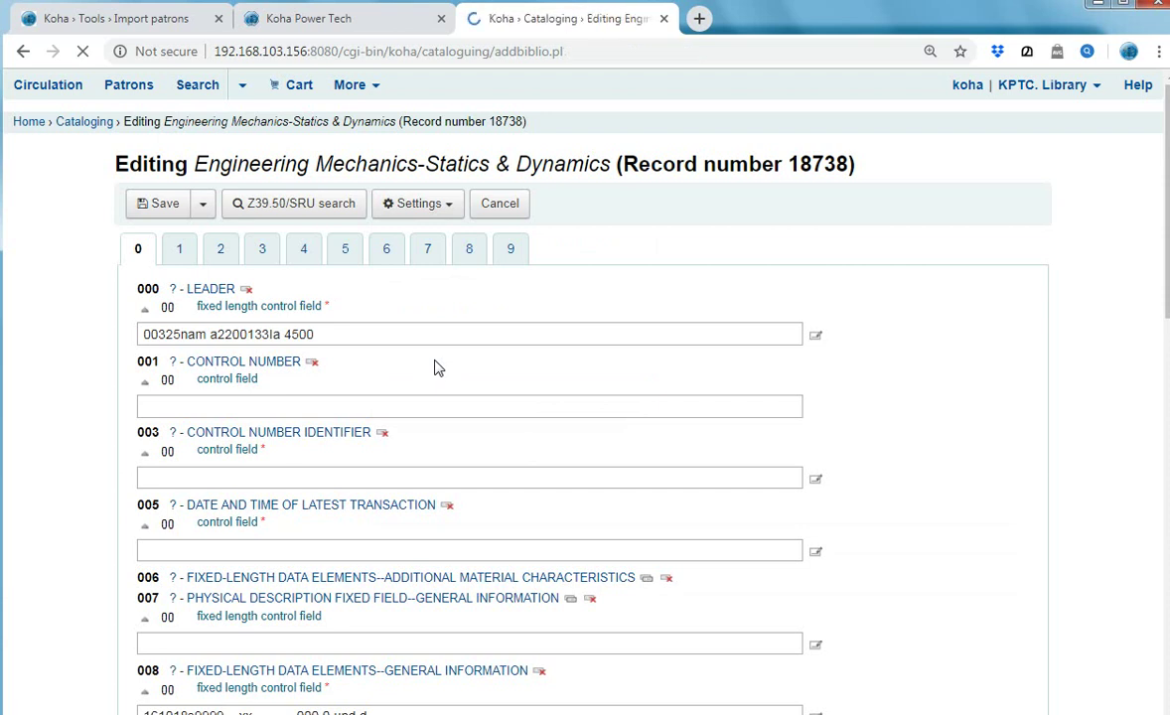
scroll(404, 447, down, 8)
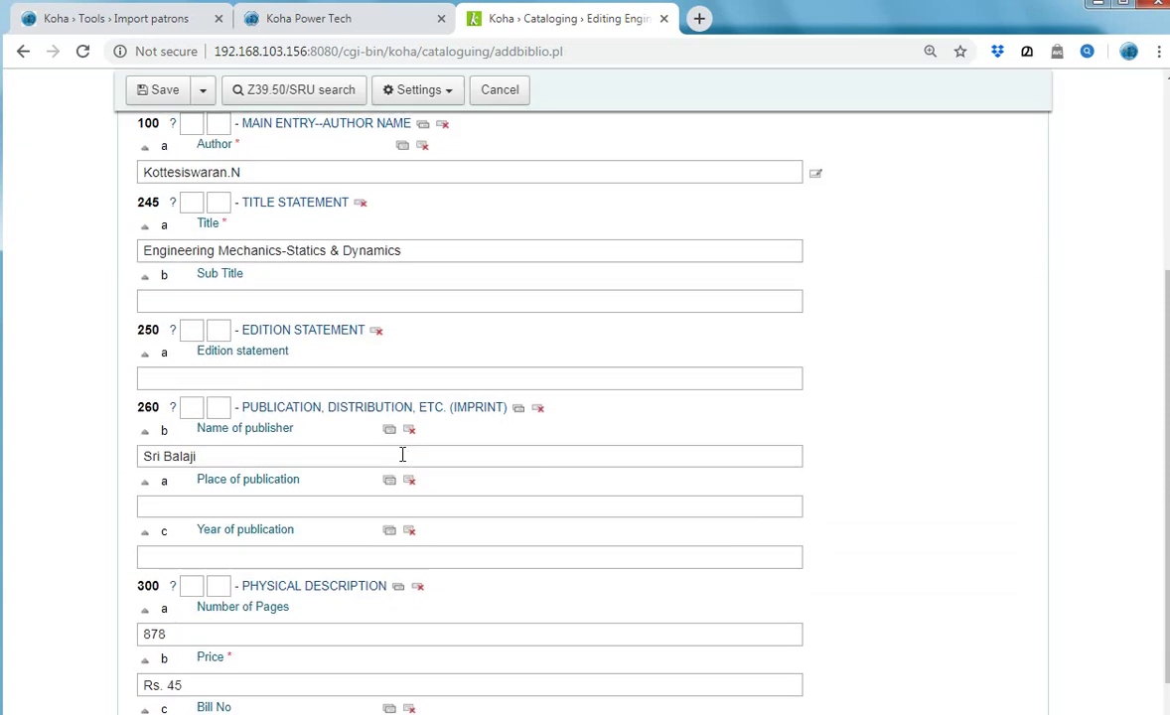
Step: Save the bibliographic record and open its items for editing
click(157, 91)
scroll(518, 381, up, 10)
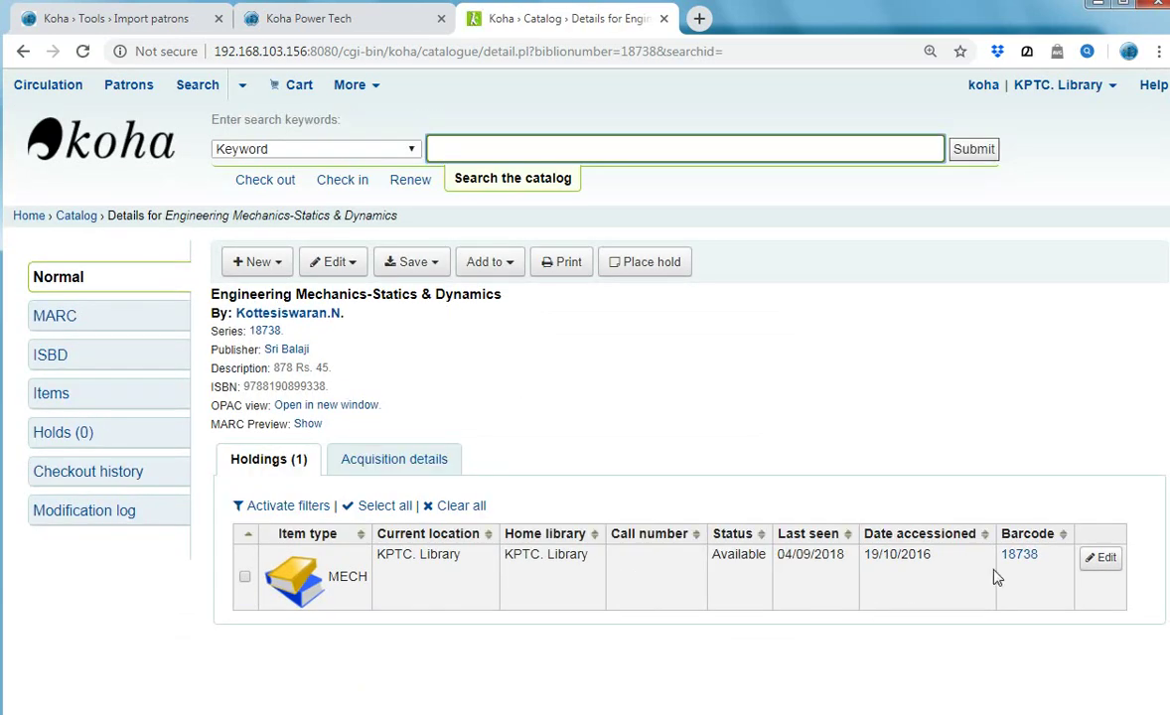
click(353, 266)
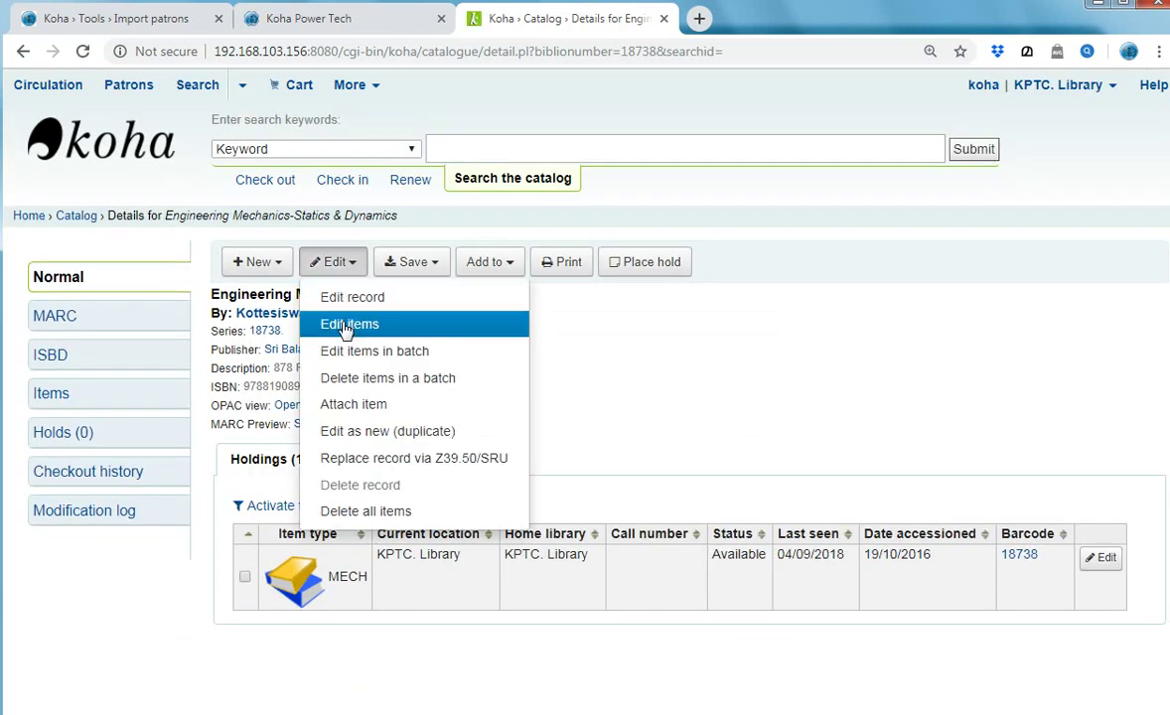
click(347, 325)
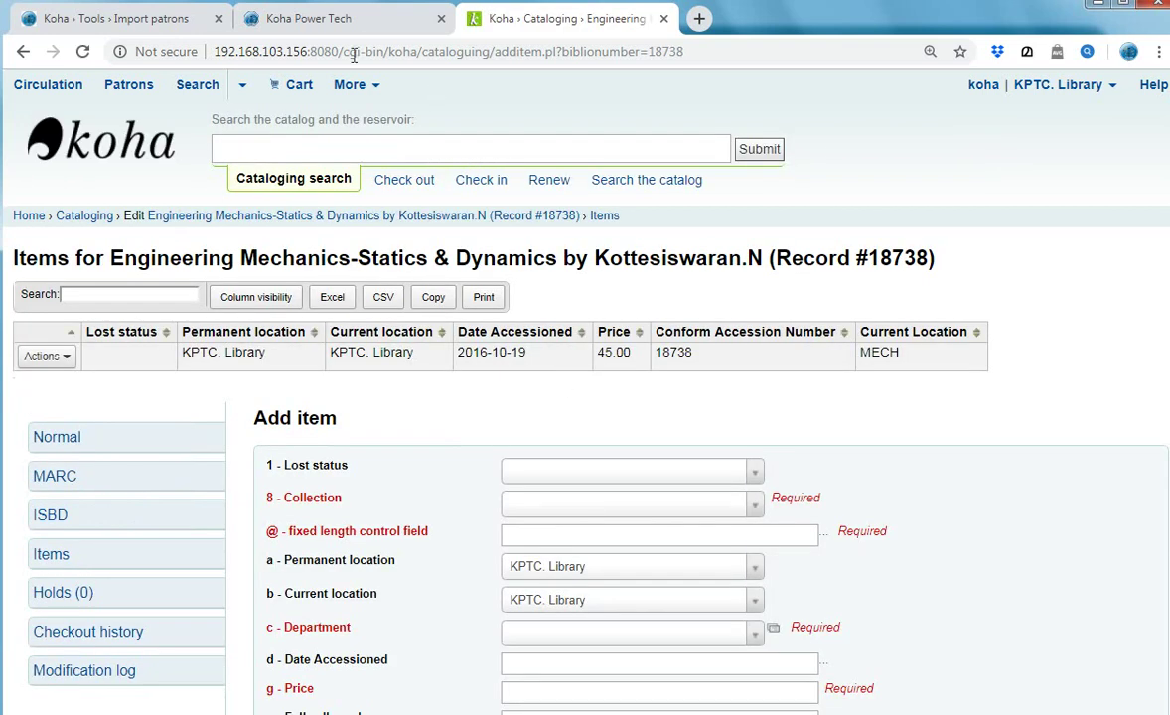
Step: Switch to the Koha Power Tech blog and review the instructions on saving the biblio record and finding the collection code
click(348, 22)
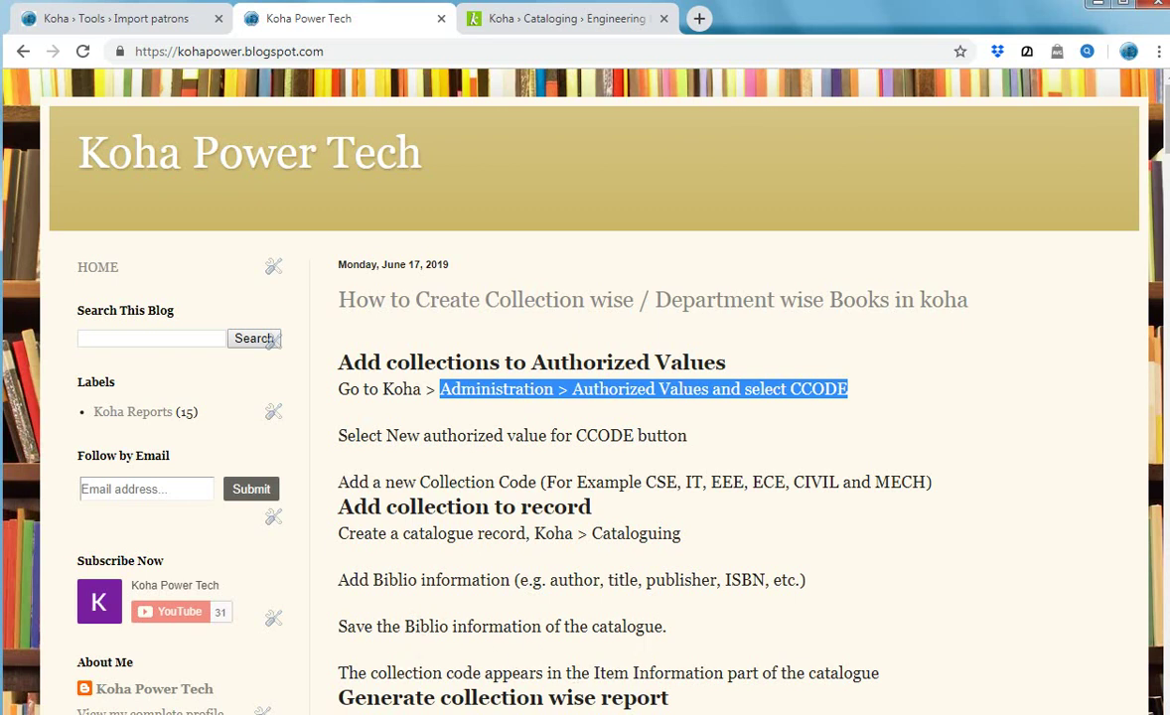
mouse_move(329, 606)
mouse_down()
mouse_move(366, 627)
mouse_move(716, 668)
mouse_move(772, 655)
mouse_up()
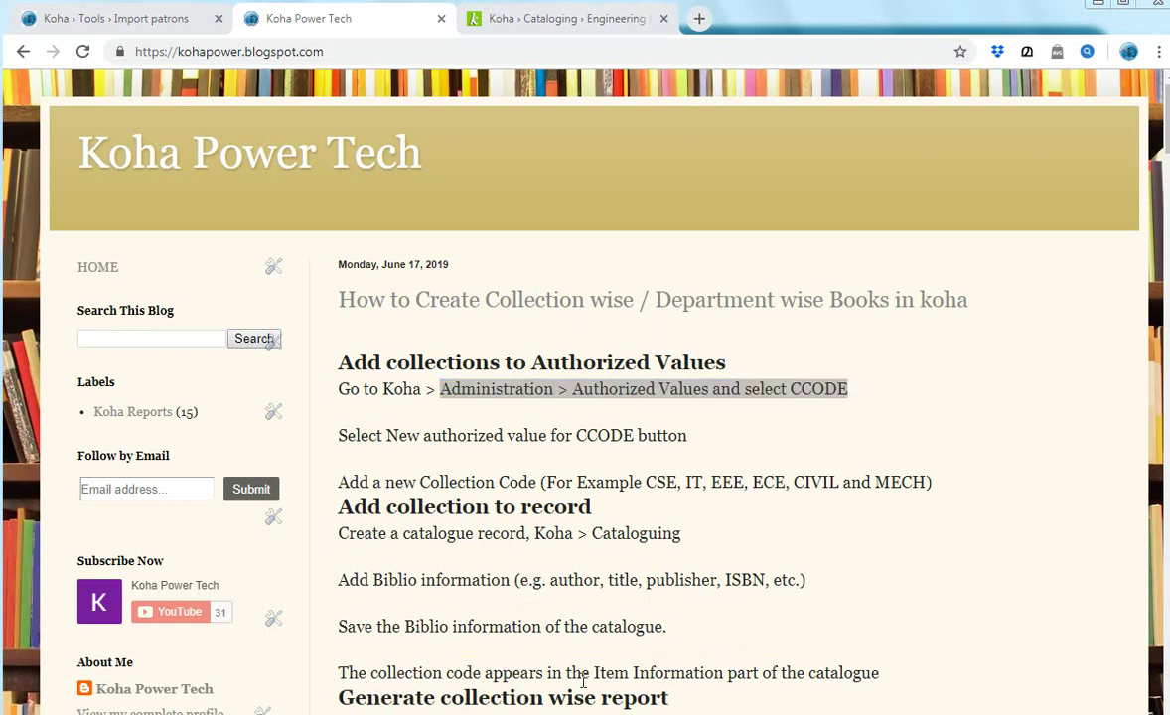
click(761, 600)
scroll(760, 598, down, 2)
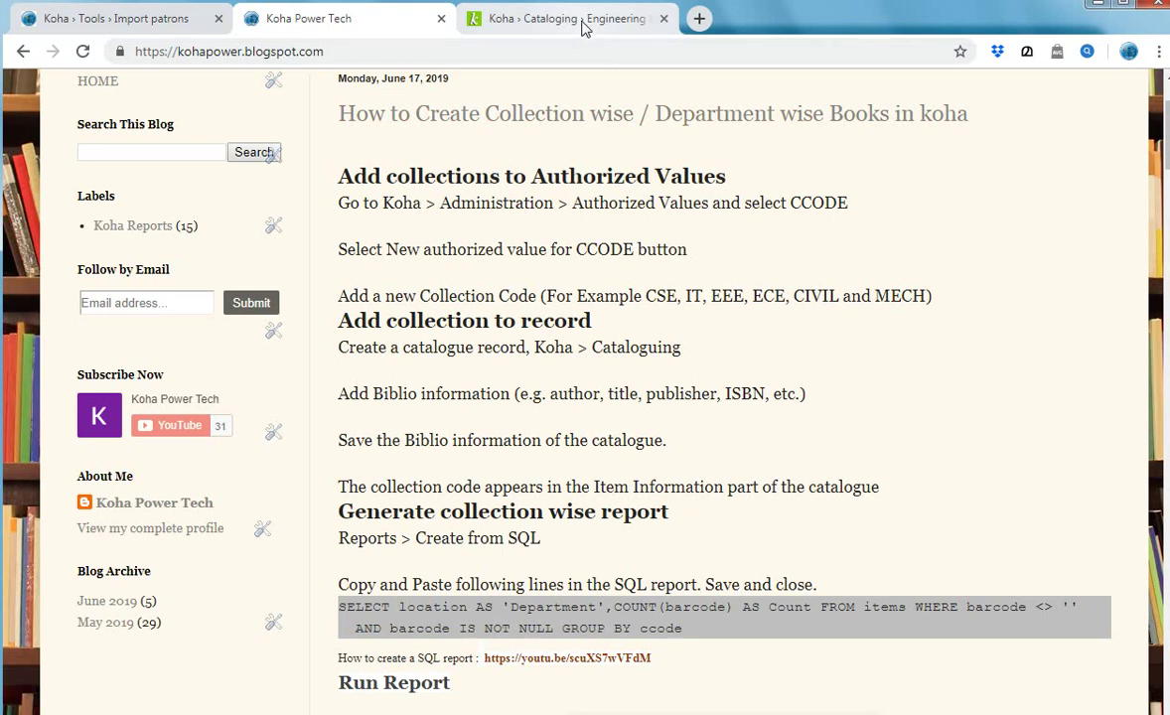
Step: Return to Koha, edit the existing item of Engineering Mechanics-Statics & Dynamics and set its collection to Mechanical Engineering
click(536, 20)
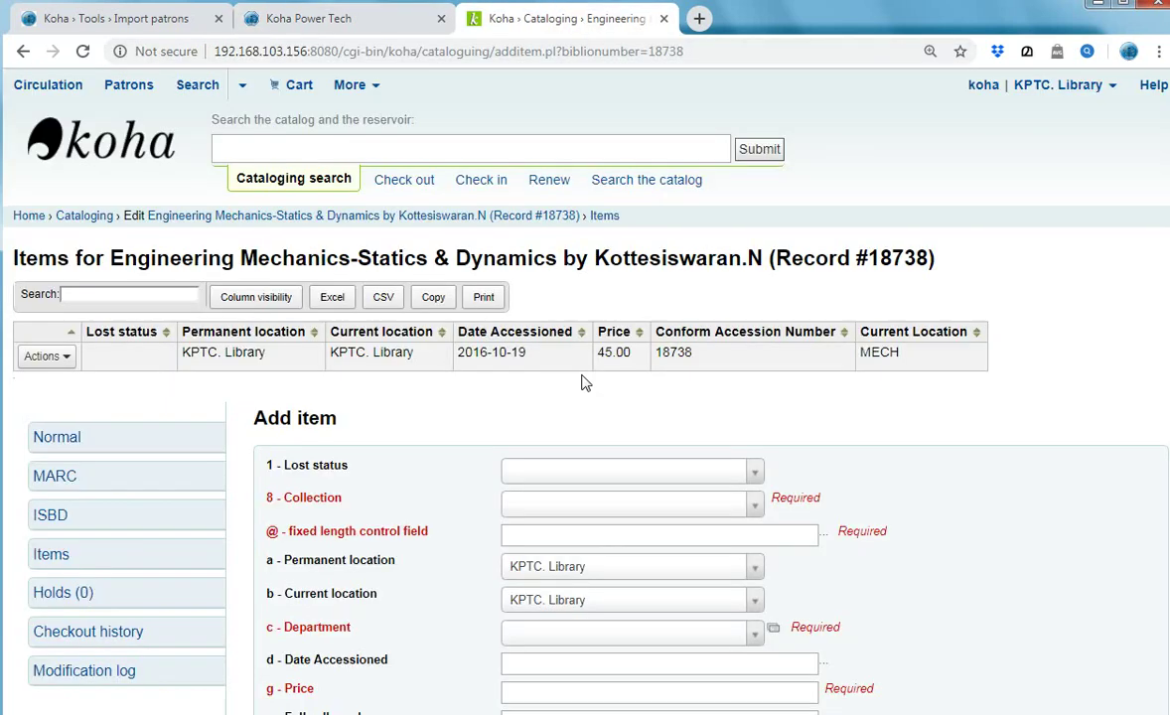
click(64, 359)
click(44, 387)
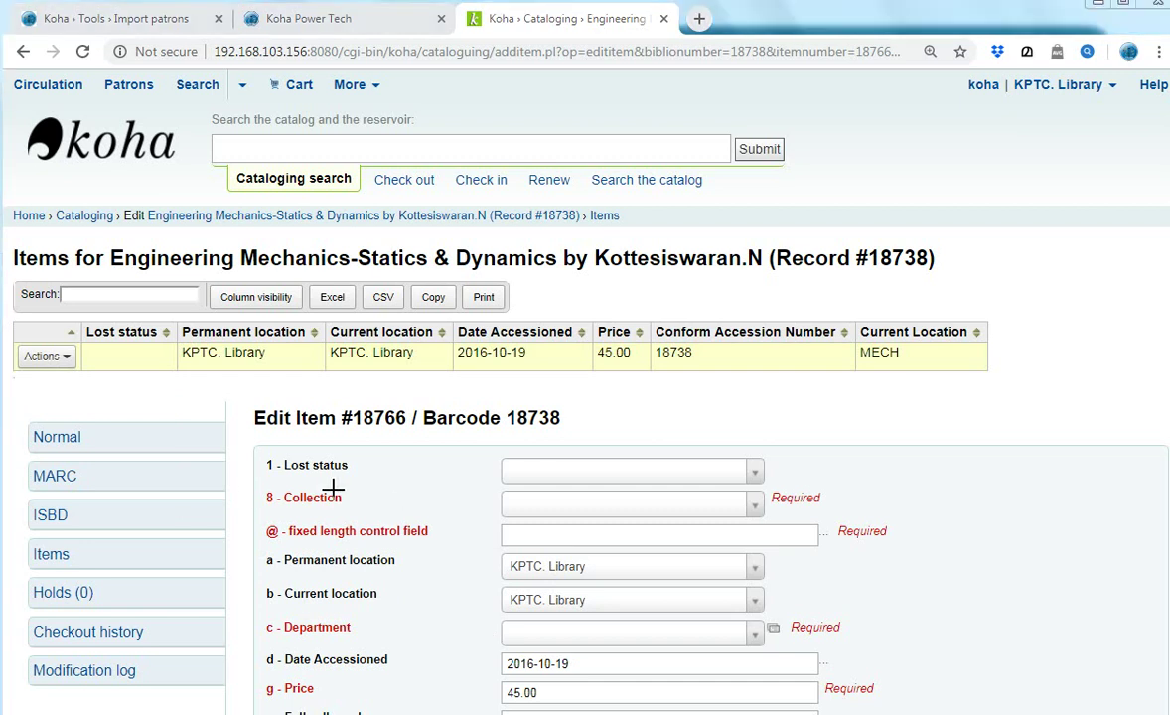
mouse_move(260, 485)
mouse_down()
mouse_move(673, 535)
mouse_move(862, 520)
mouse_up()
key(Escape)
click(759, 511)
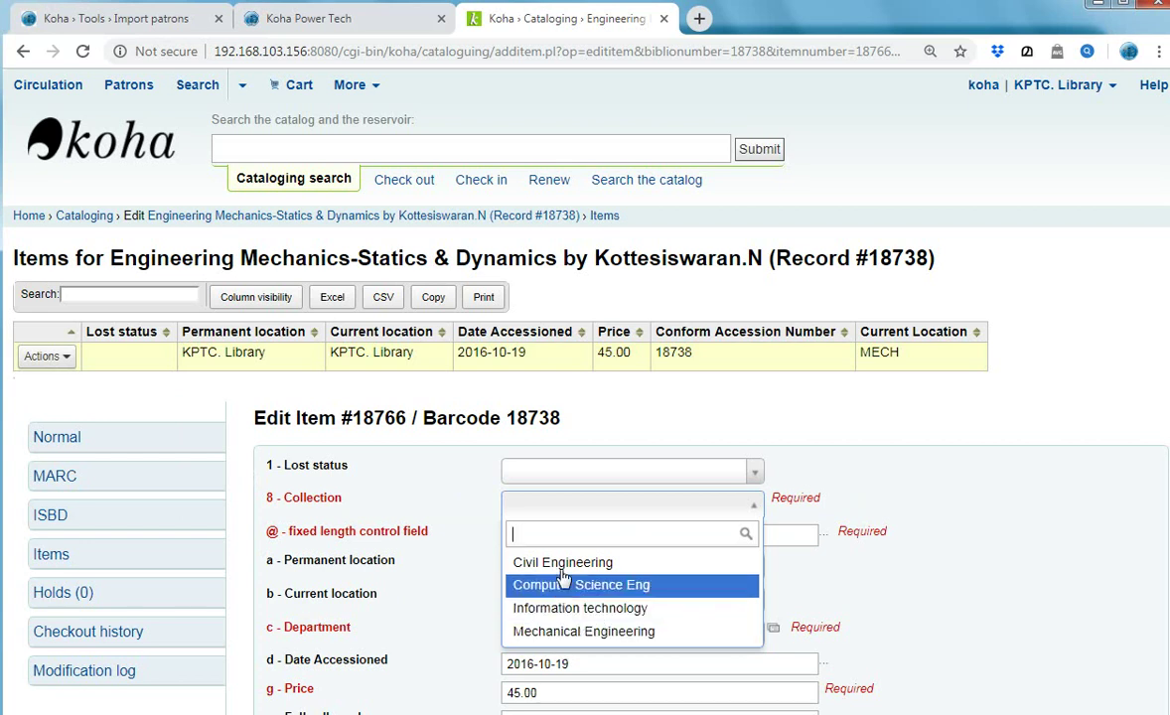
click(594, 632)
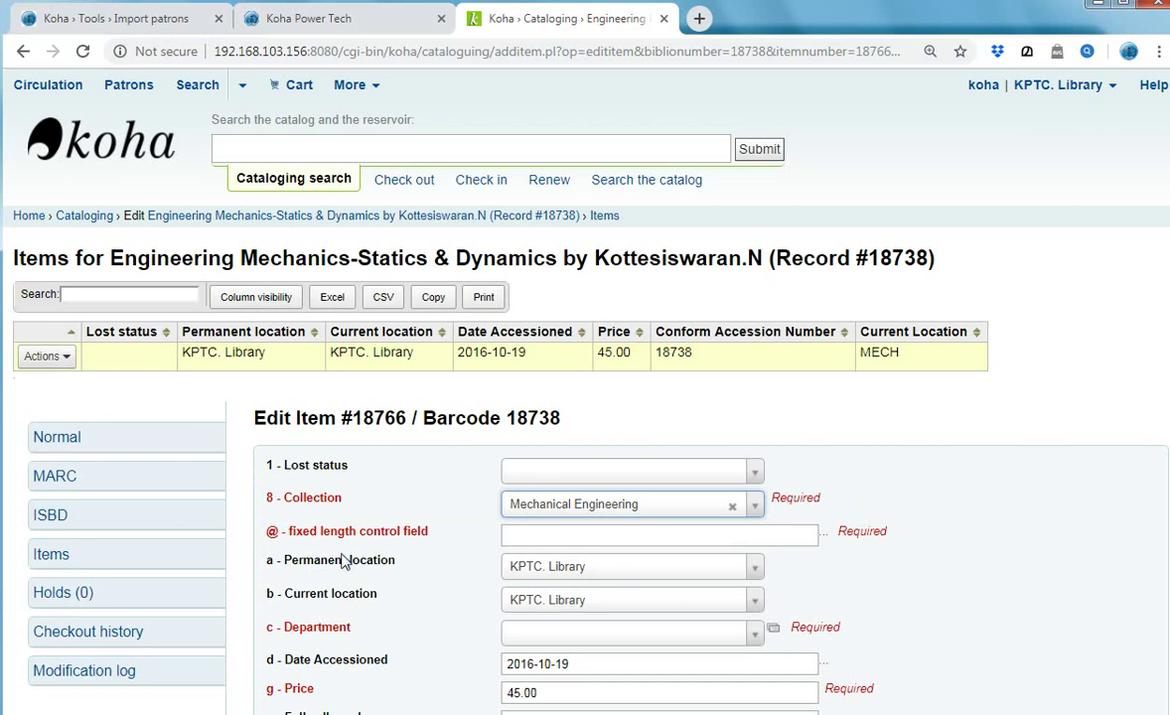
Step: Fill the fixed length control field with its default value and try to save the item without a department
click(588, 535)
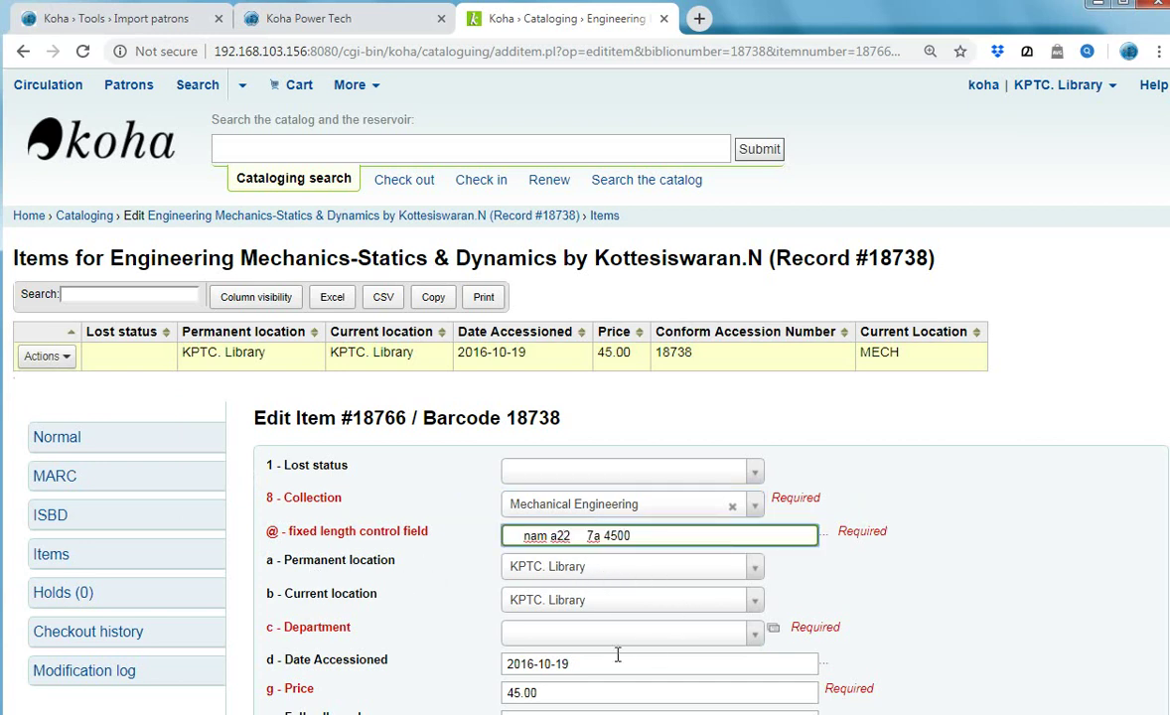
click(724, 641)
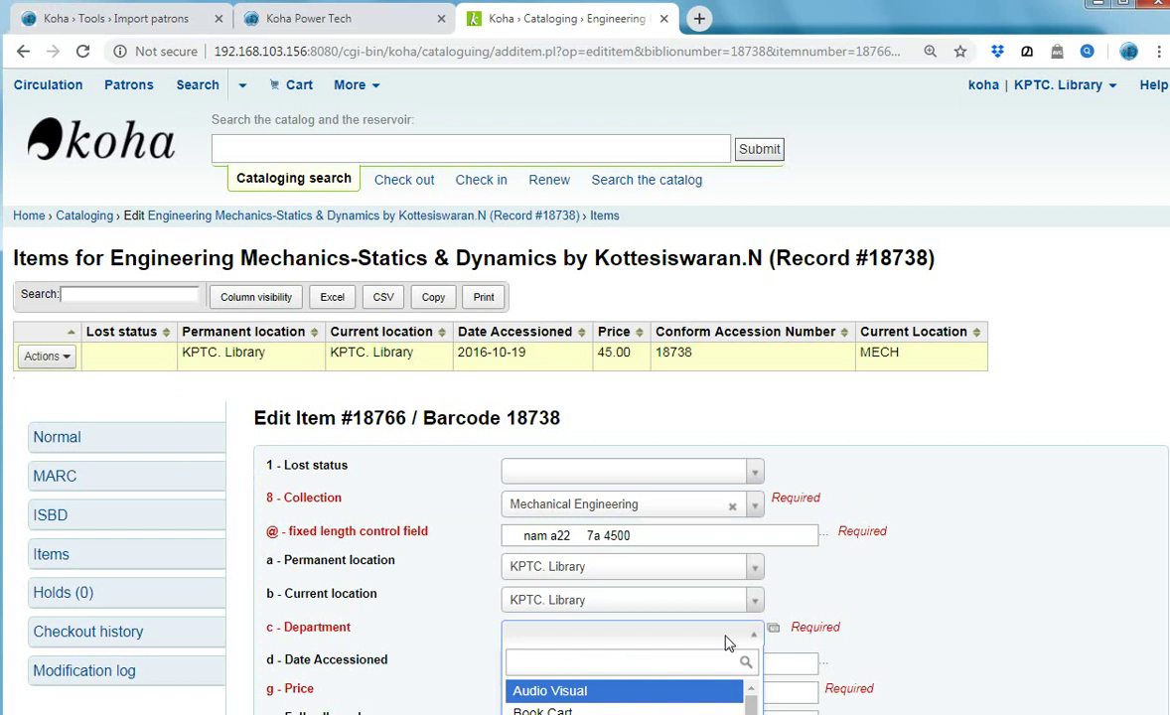
click(897, 616)
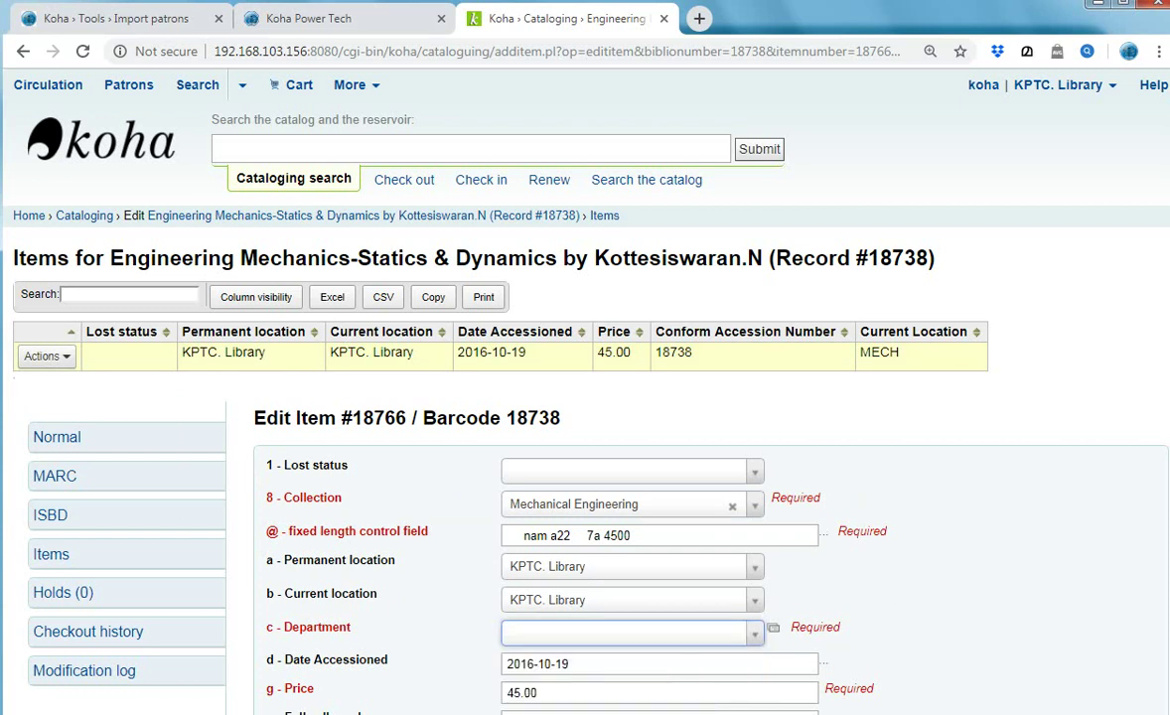
key(Return)
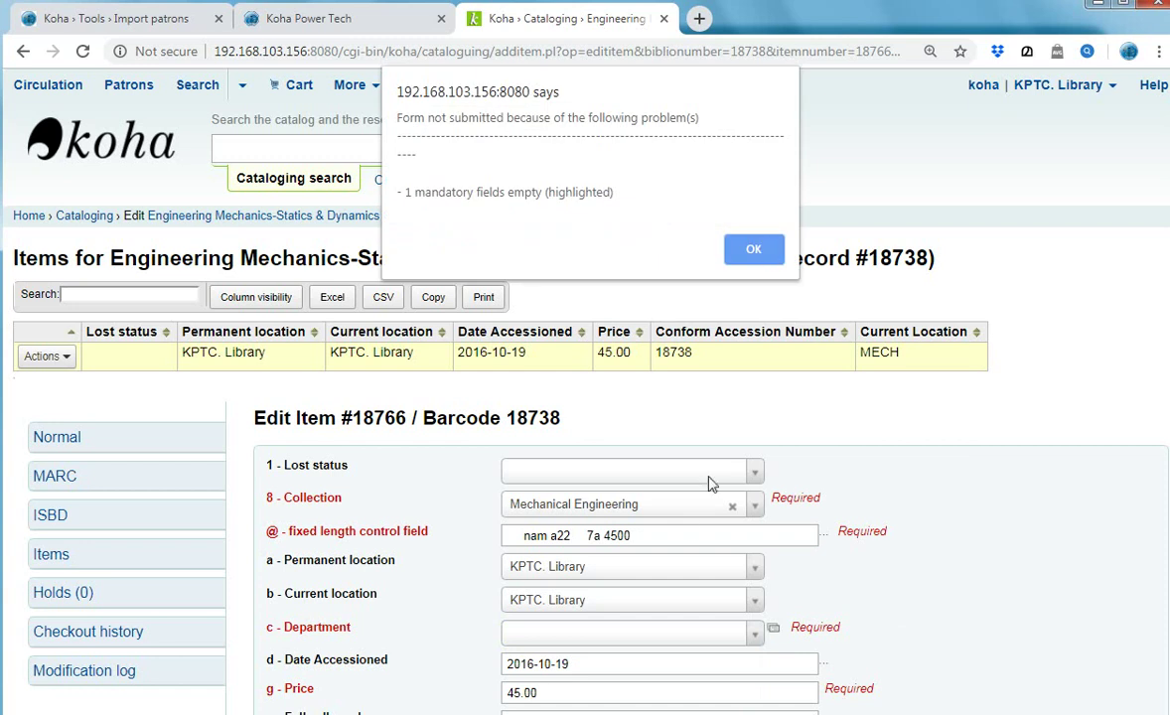
click(755, 249)
Step: Set the item's department to Book Cart, save the item and check its collection in the items table
click(608, 636)
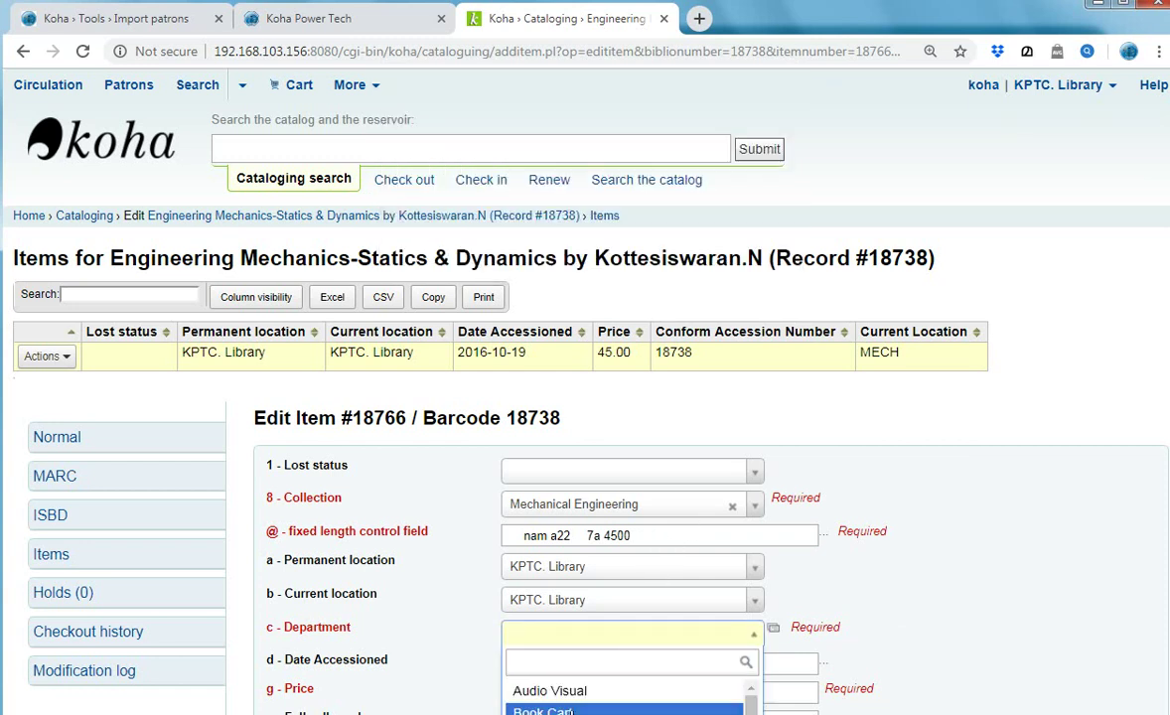
scroll(584, 695, down, 1)
click(583, 702)
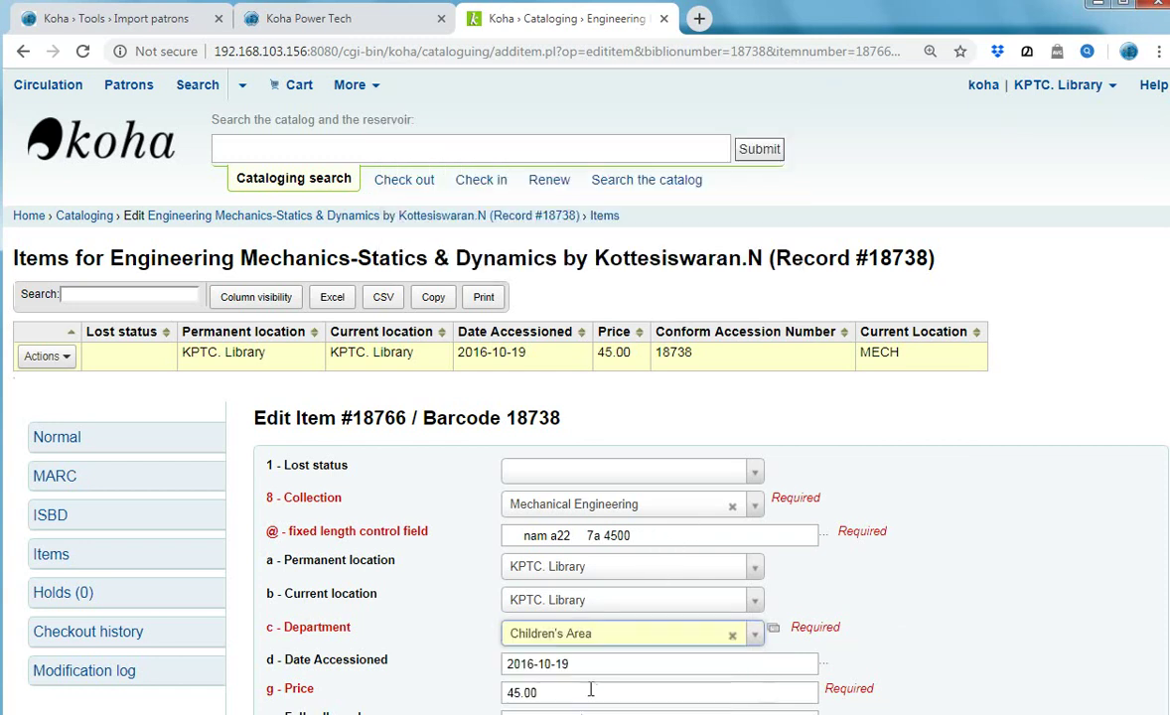
click(651, 634)
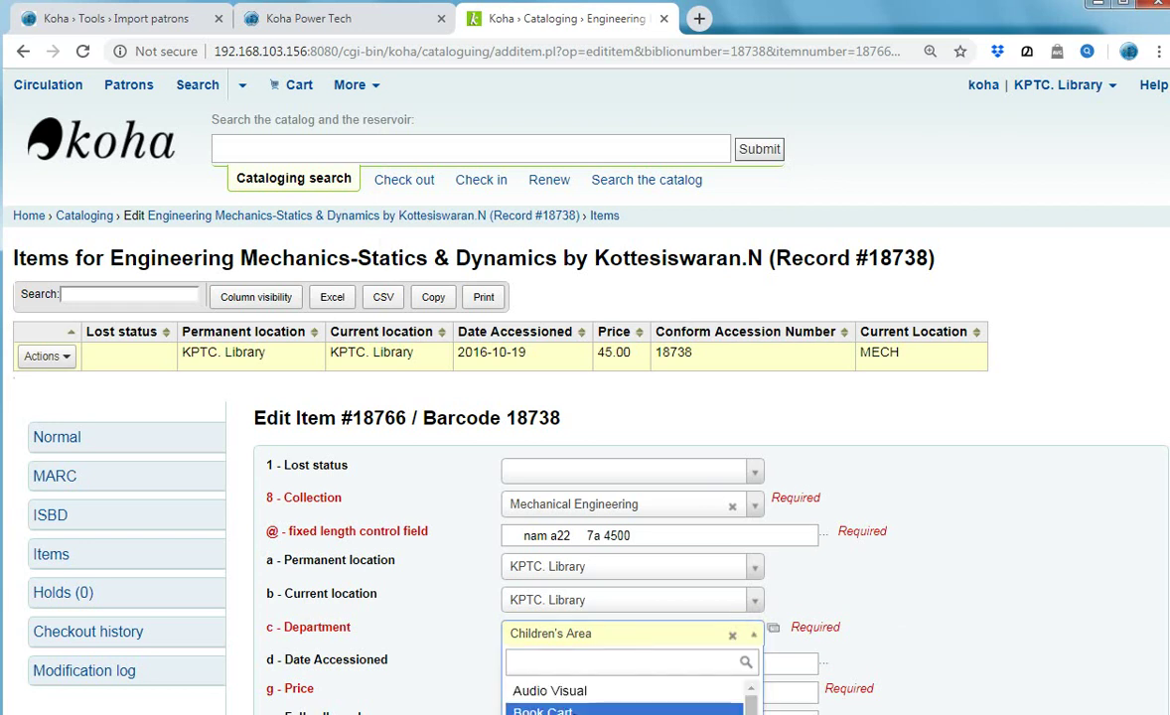
click(578, 709)
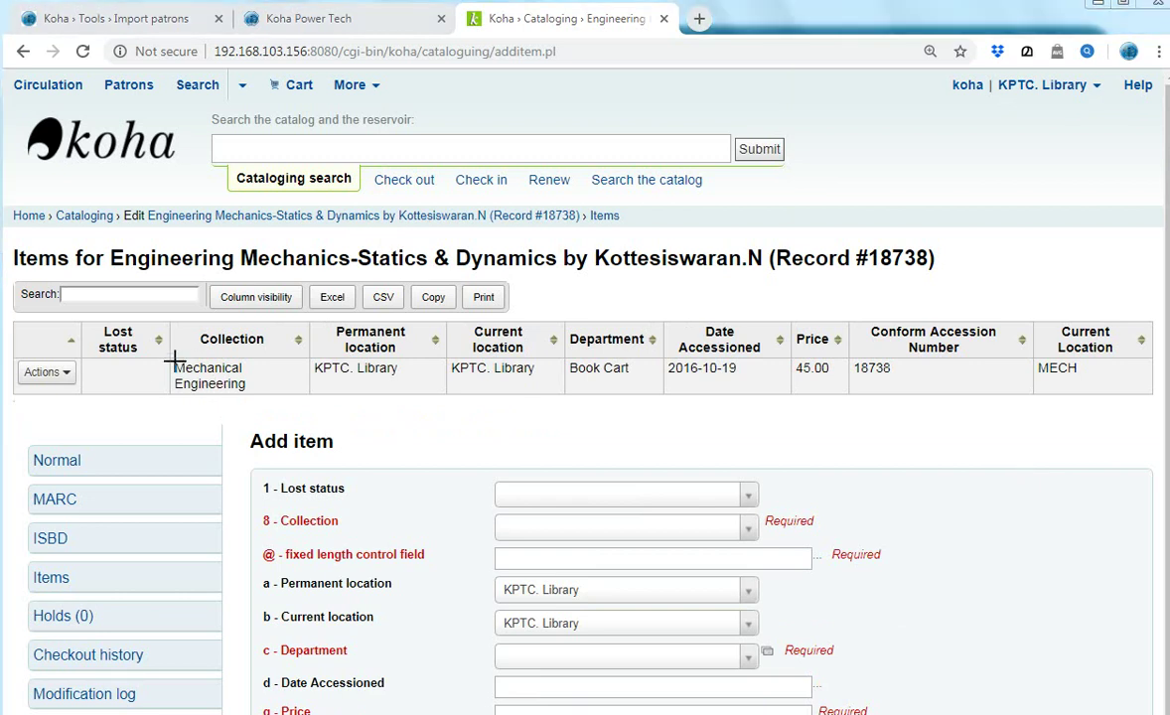
drag(171, 359, 274, 393)
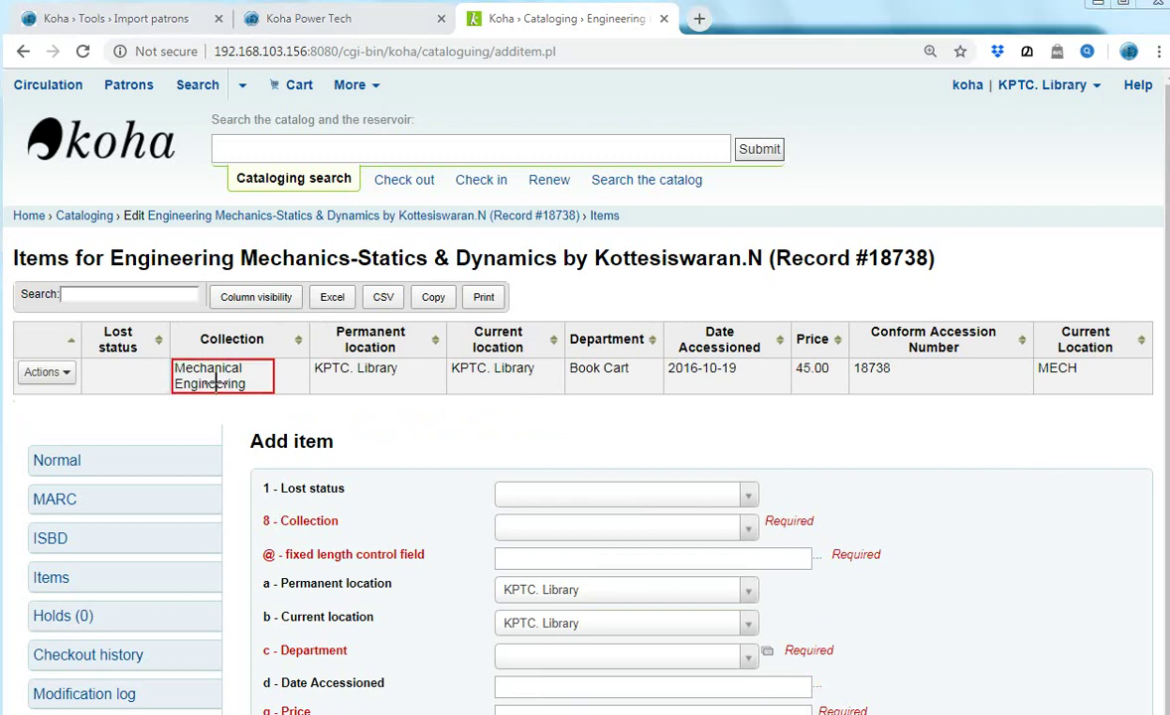
drag(187, 325, 292, 350)
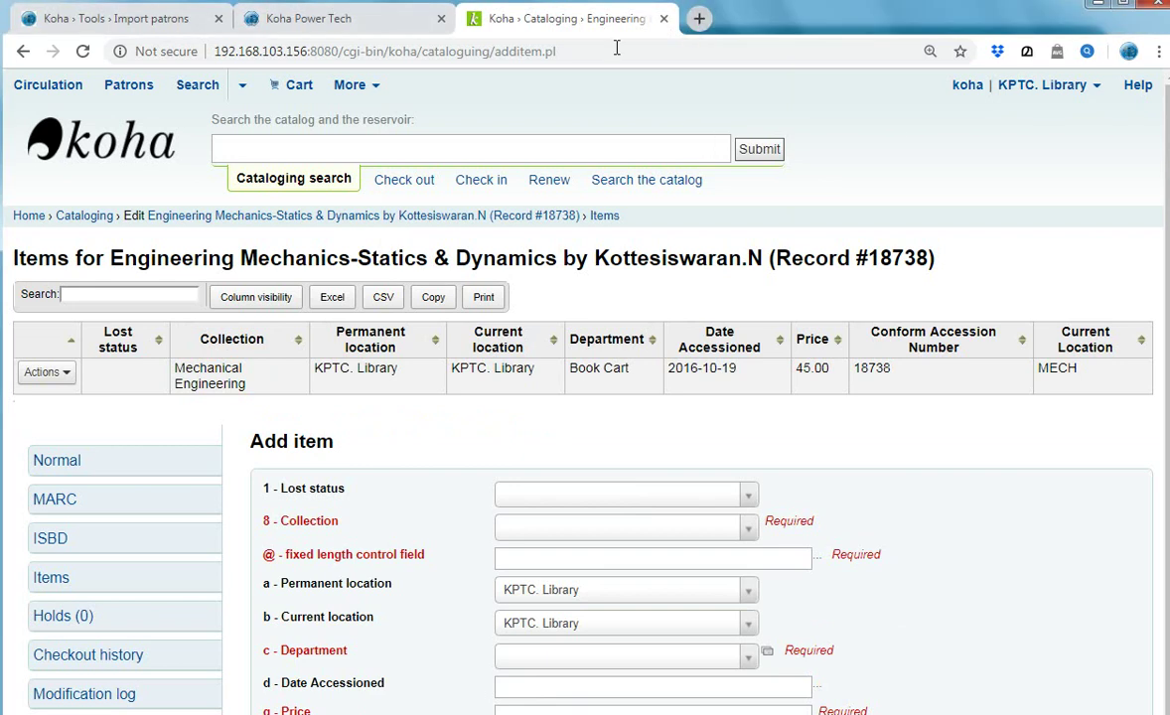
Step: Open the KPT Library public catalog at 192.168.103.156 in a new browser tab
click(699, 18)
text(192.168.103.2)
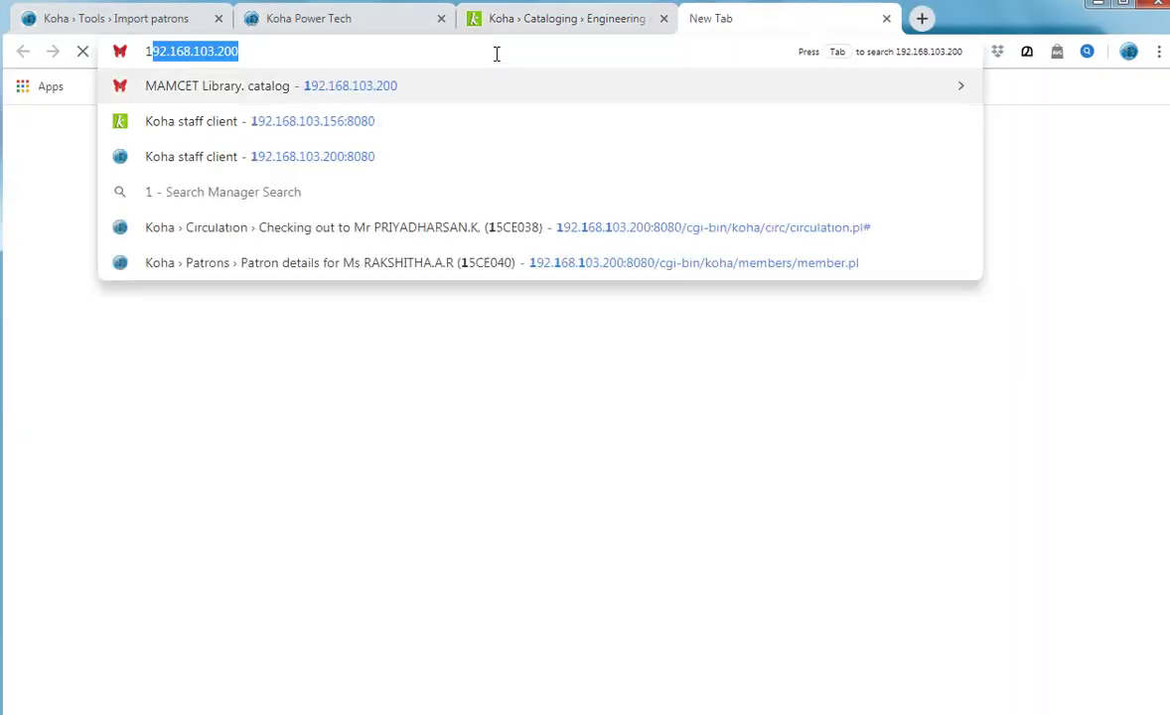
key(BackSpace)
key(BackSpace)
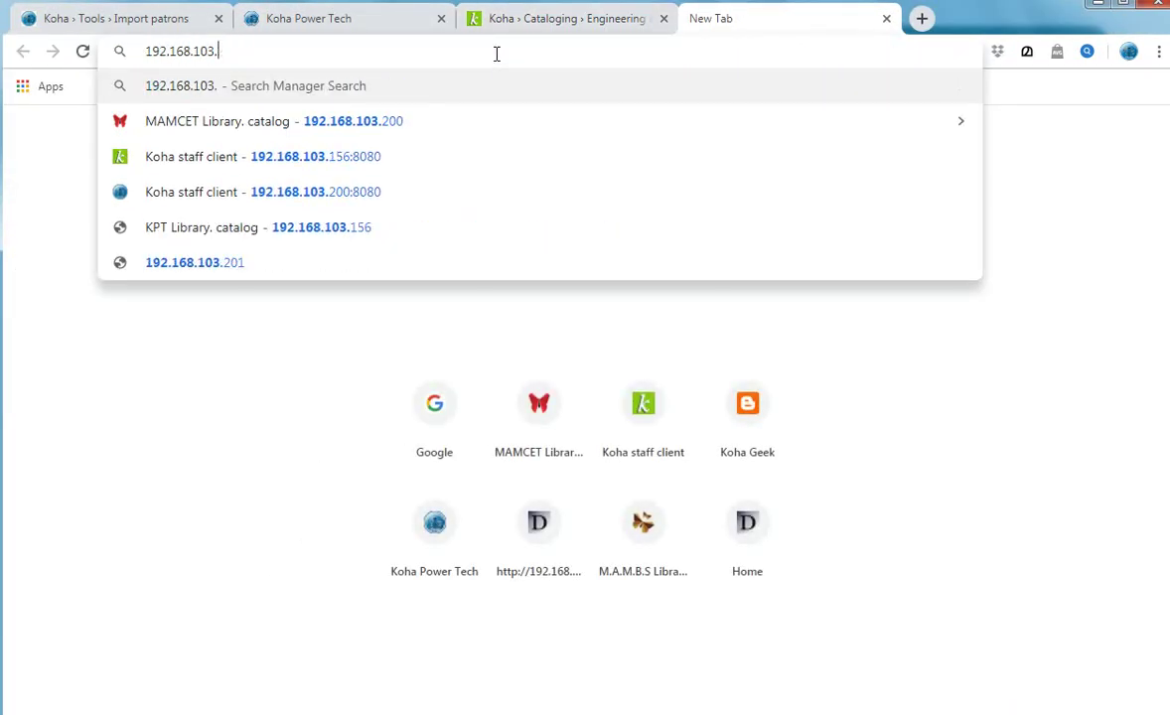
text(.156)
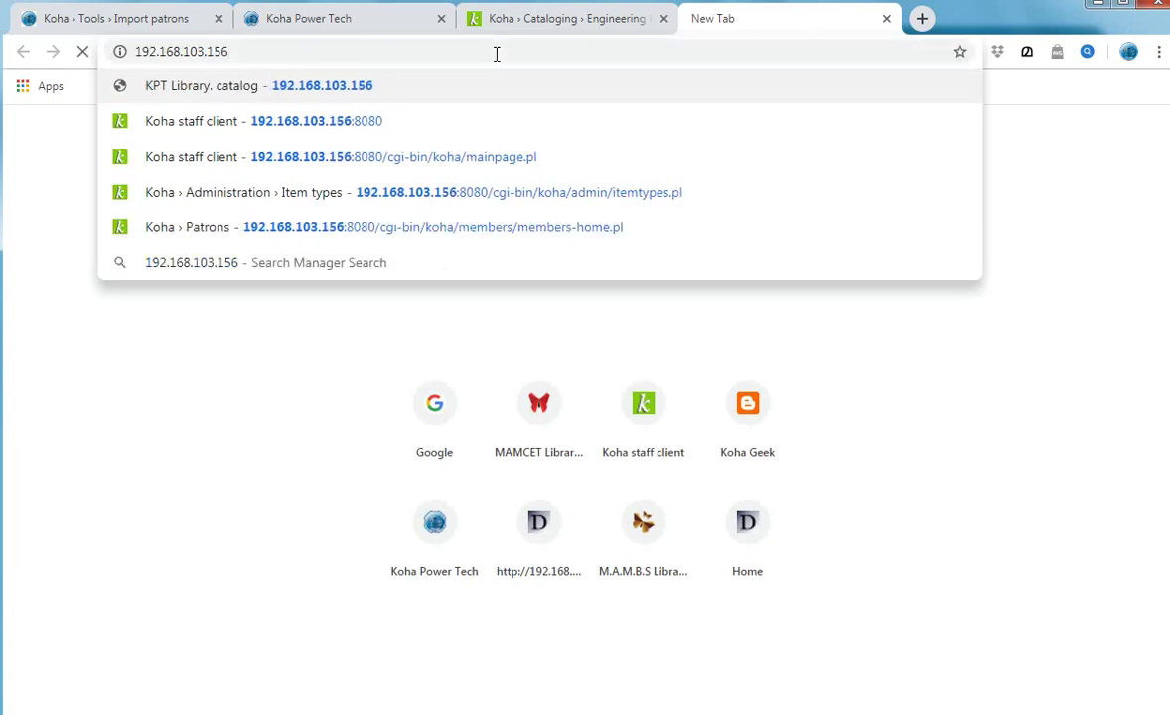
key(Return)
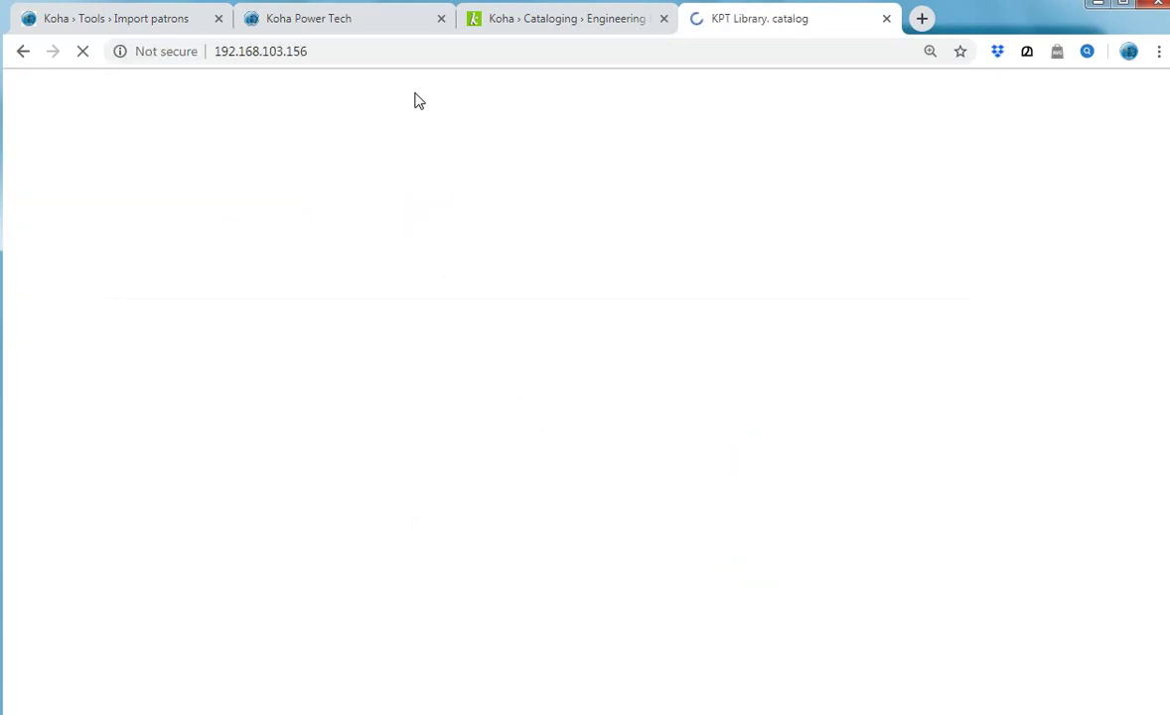
Step: Look up the item's accession number, search the public catalog by accession number 18738 and examine the collection in its holdings
click(564, 22)
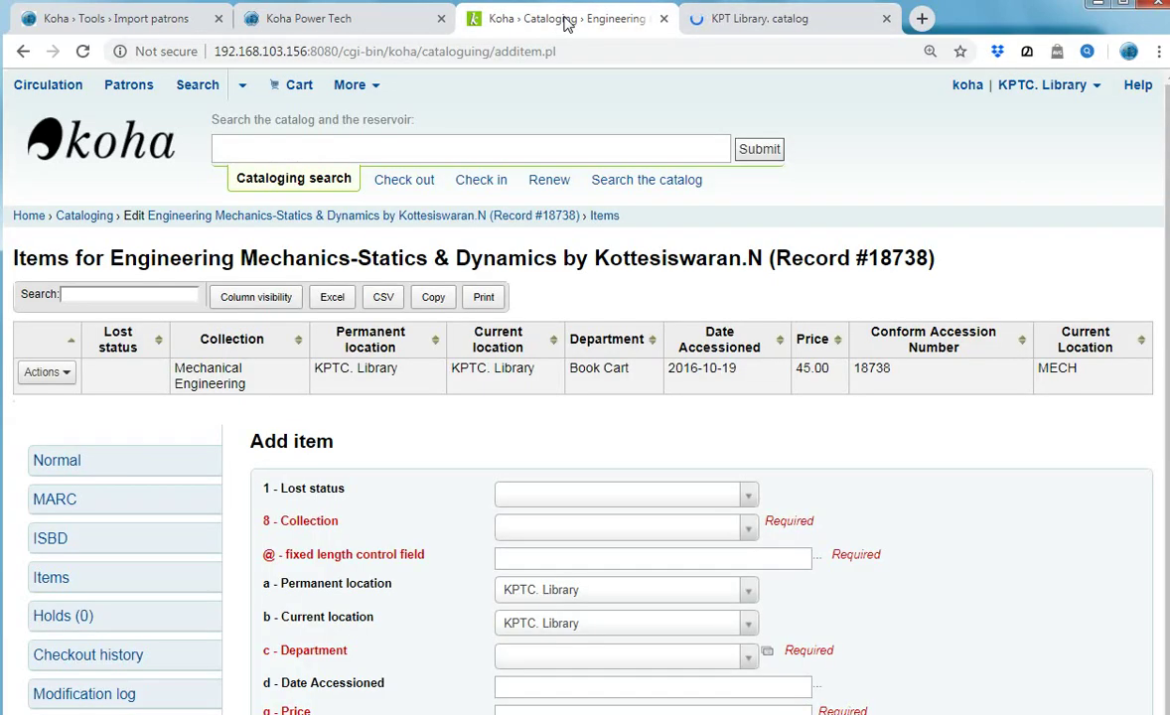
drag(892, 369, 863, 369)
click(785, 19)
click(259, 254)
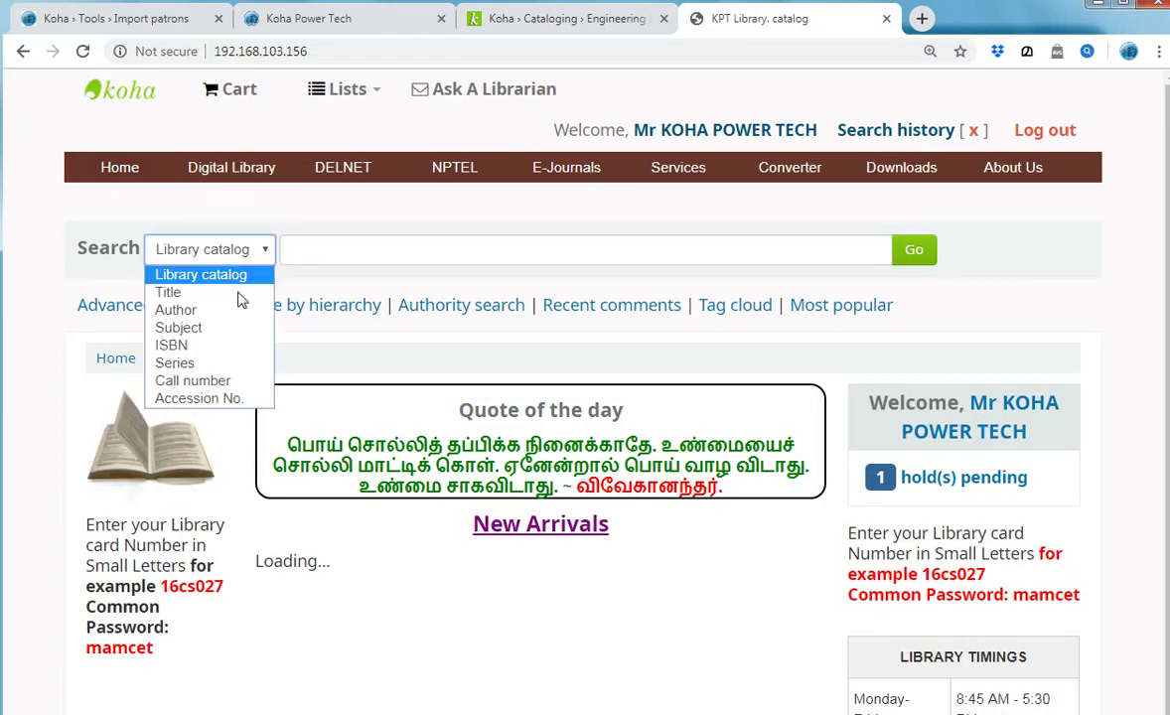
click(198, 399)
click(327, 252)
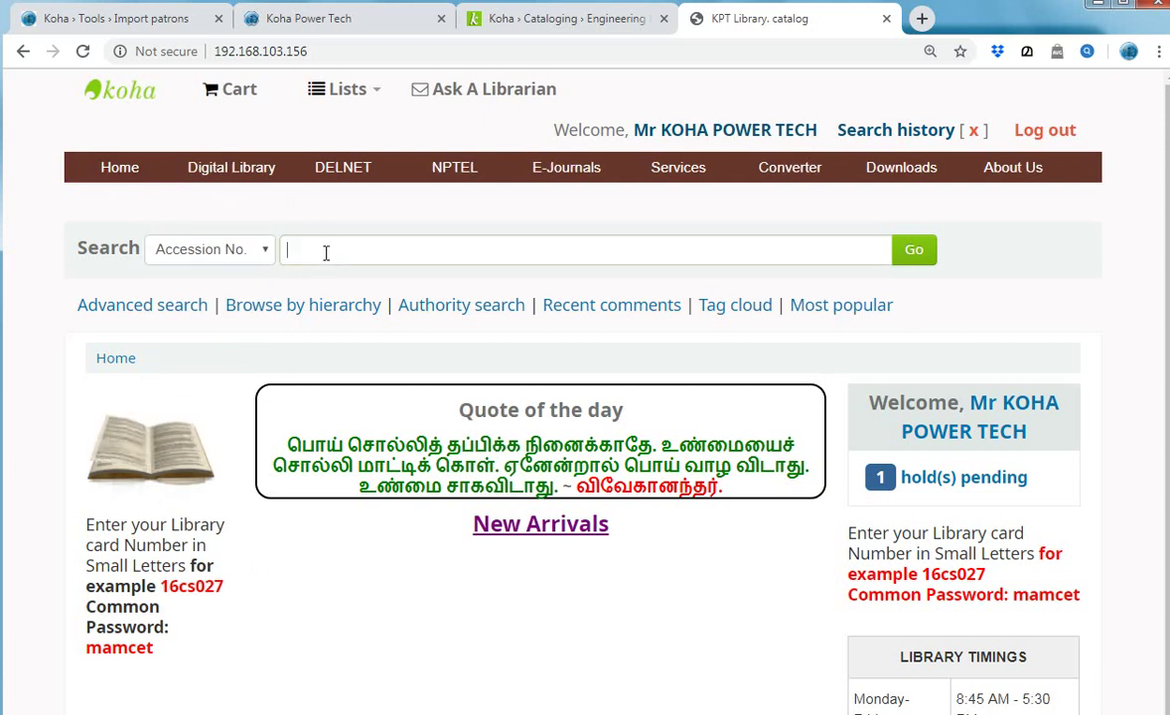
text(18738)
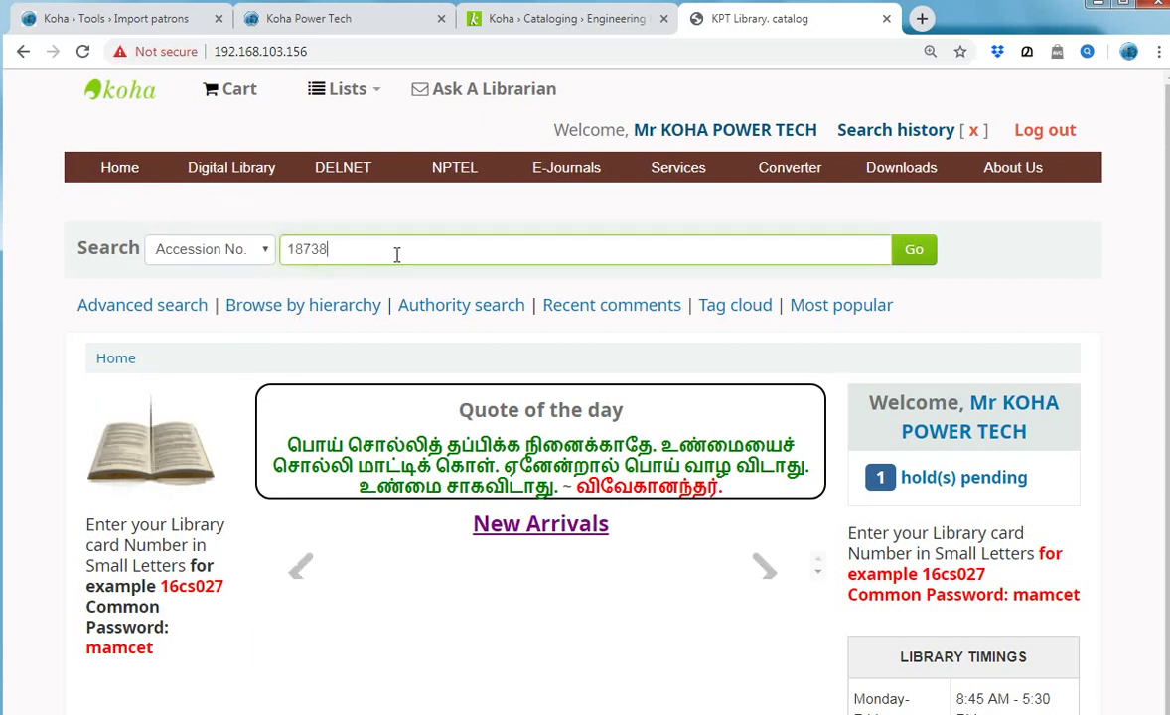
click(919, 262)
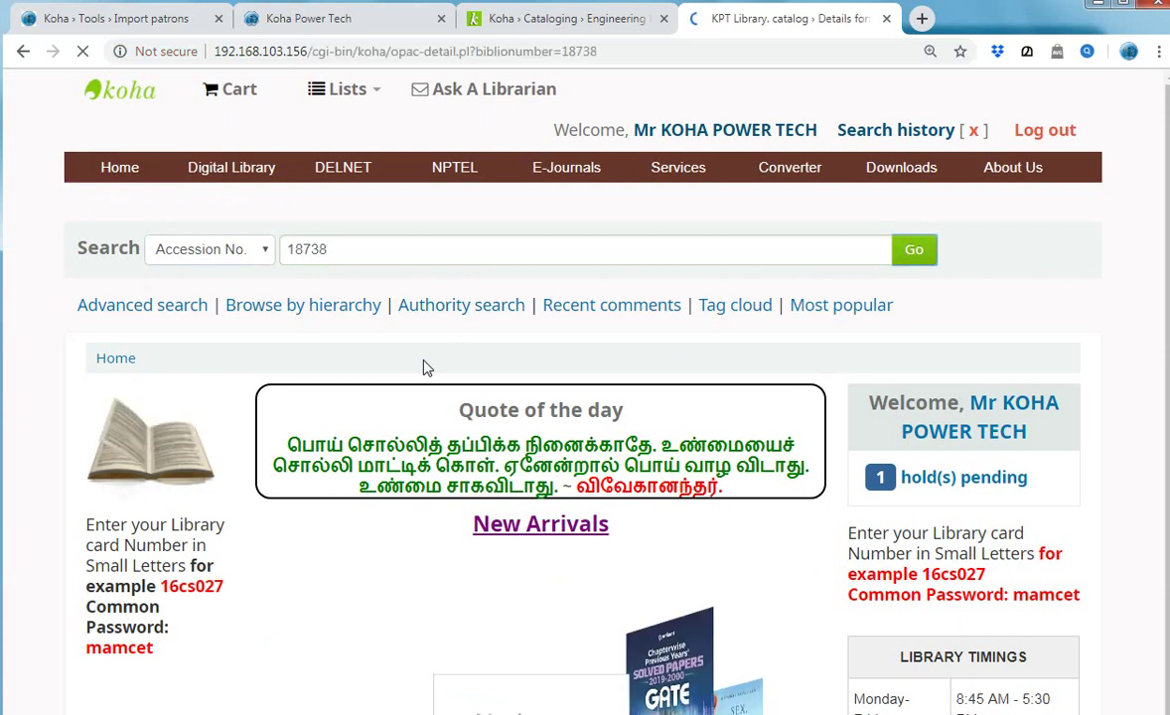
scroll(502, 497, down, 1)
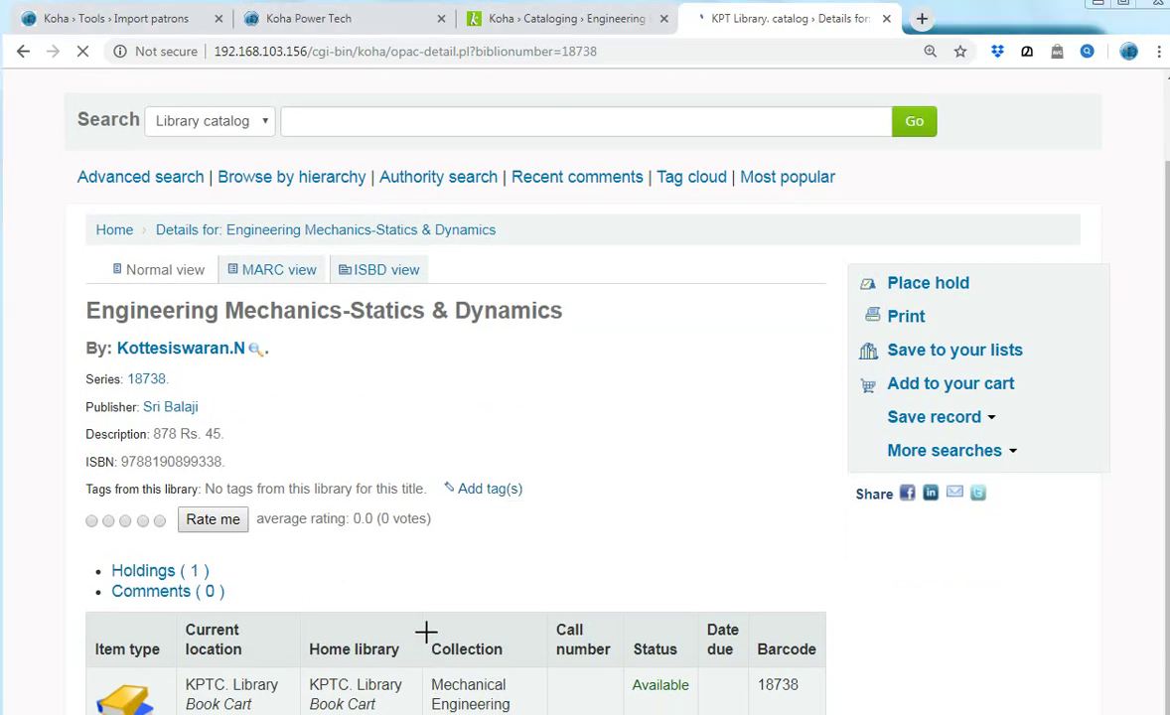
Step: Examine the Koha Power Tech blog post's instructions and SQL query for generating a collection-wise report
mouse_move(425, 632)
mouse_down()
mouse_move(469, 714)
mouse_move(539, 712)
mouse_up()
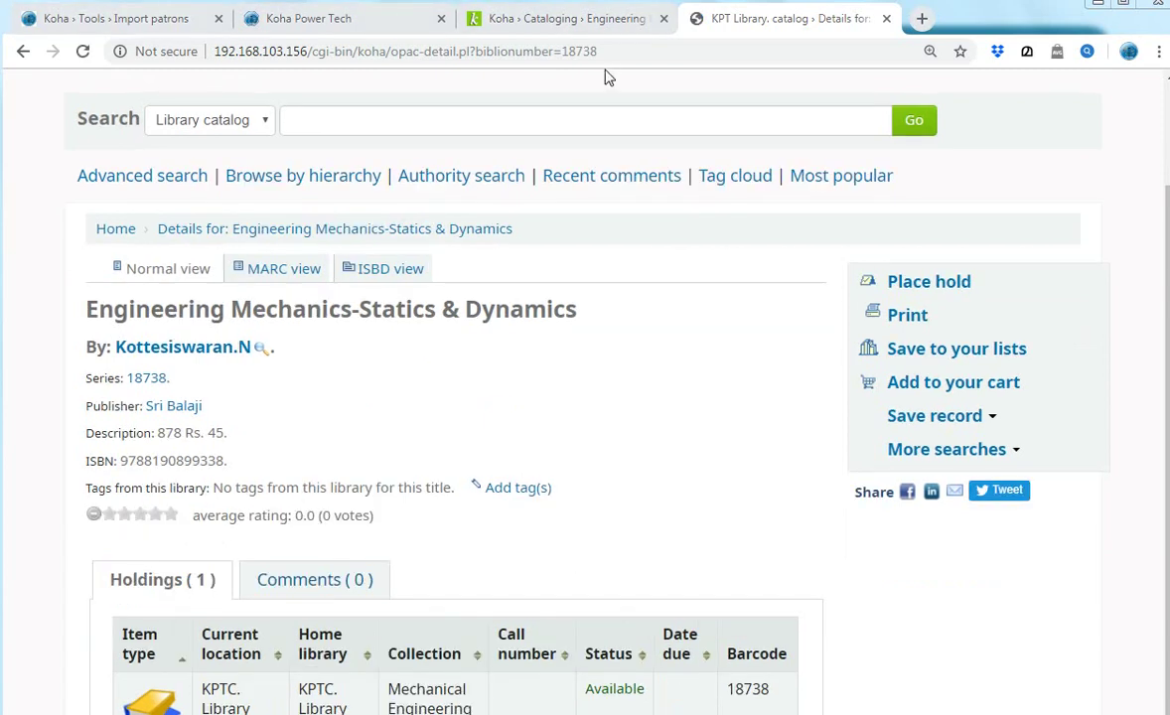
click(348, 24)
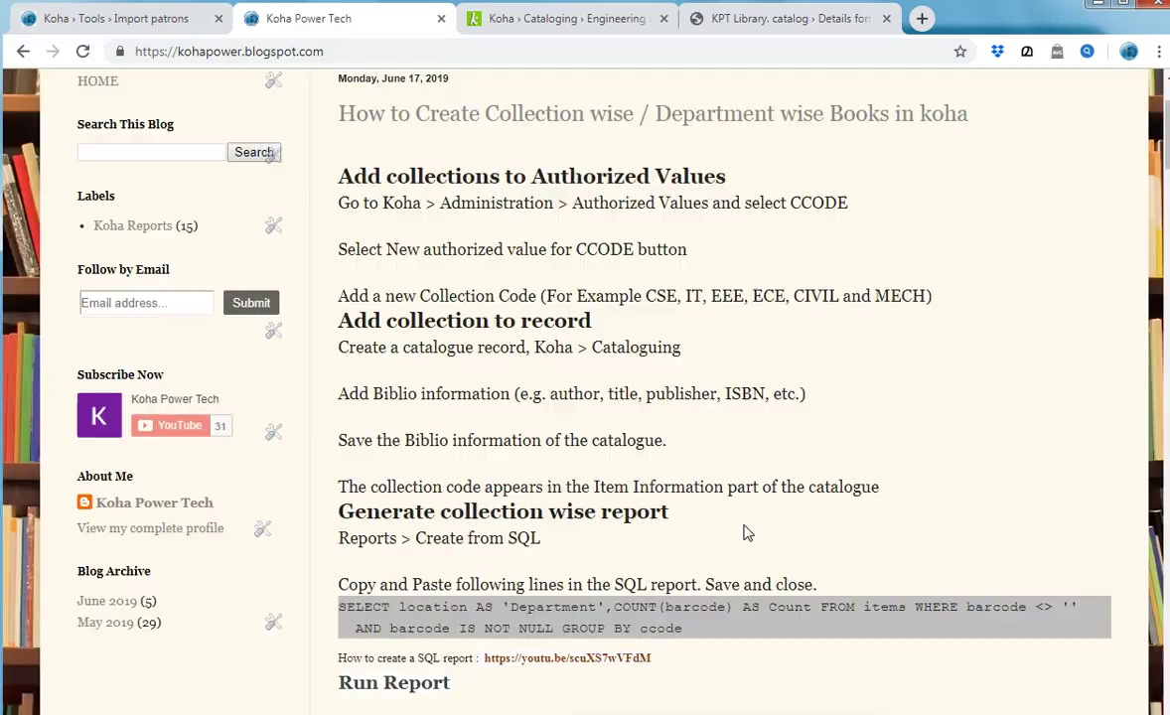
scroll(537, 447, down, 5)
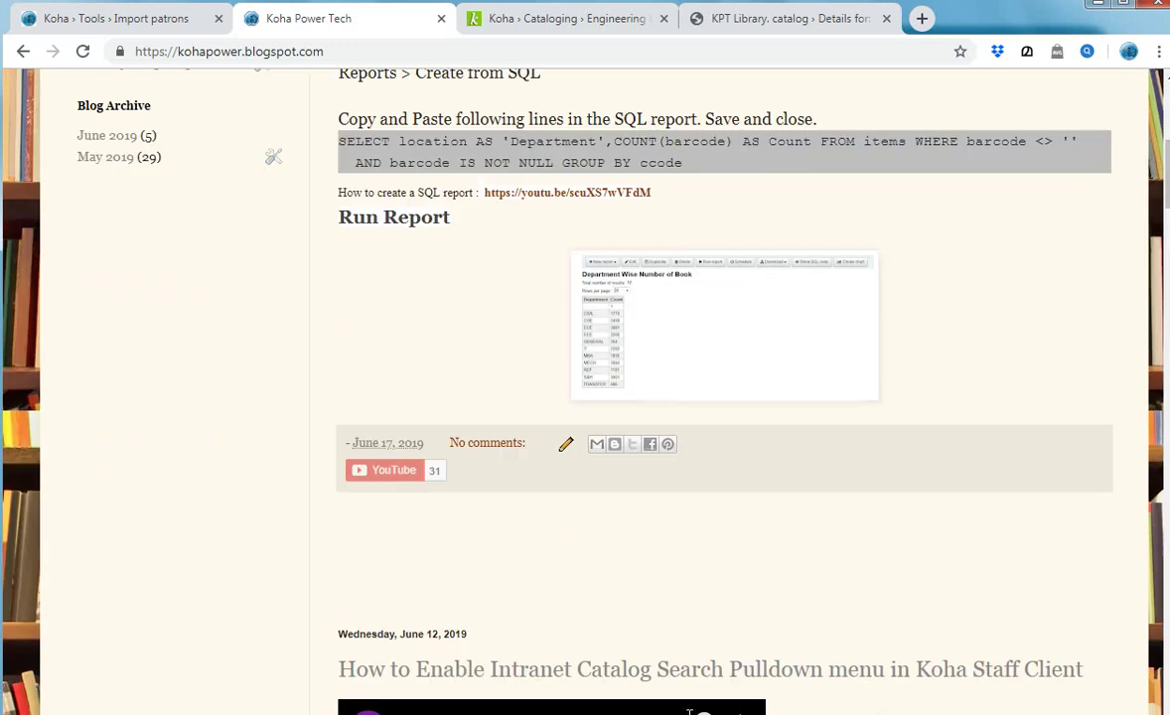
scroll(562, 412, up, 4)
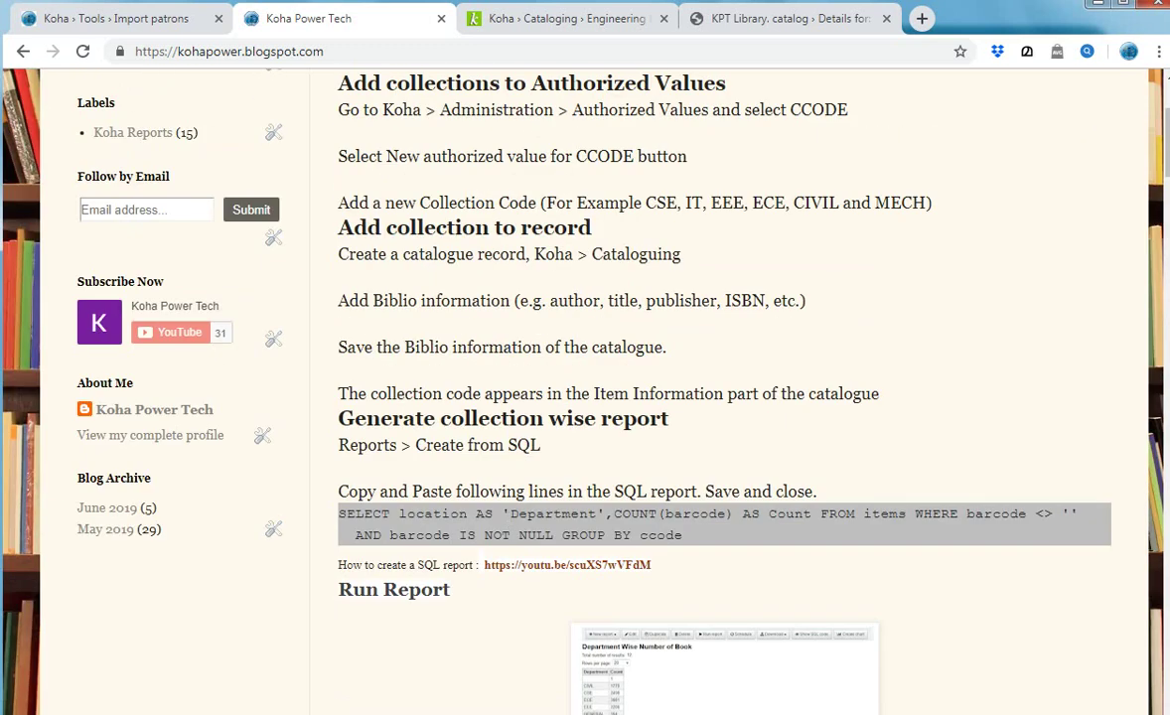
mouse_move(327, 405)
mouse_down()
mouse_move(631, 470)
mouse_move(765, 470)
mouse_up()
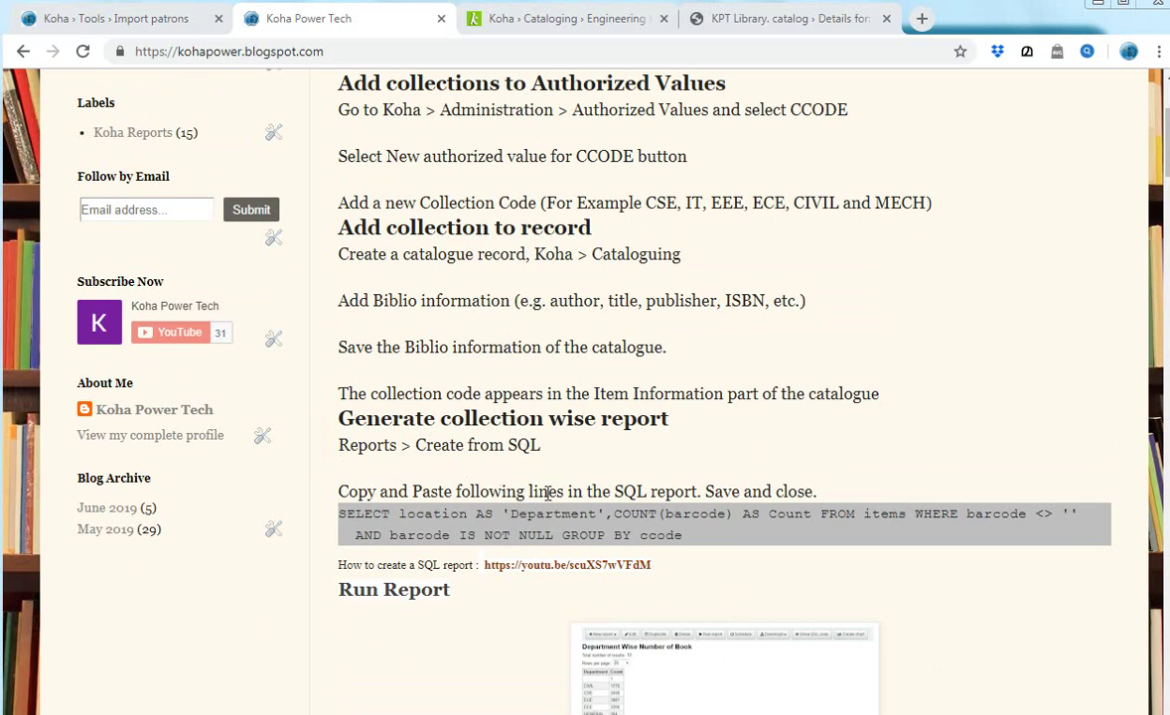
Step: Return to the Koha staff client, open Reports and start a new report created from SQL
click(569, 20)
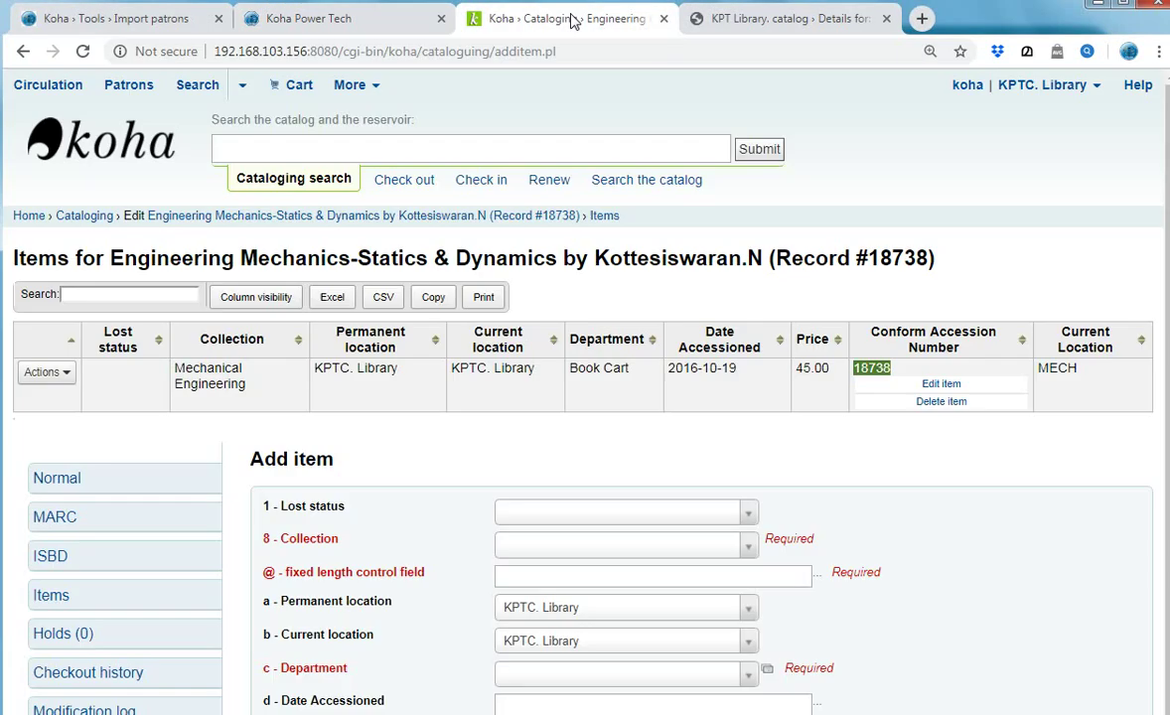
click(370, 89)
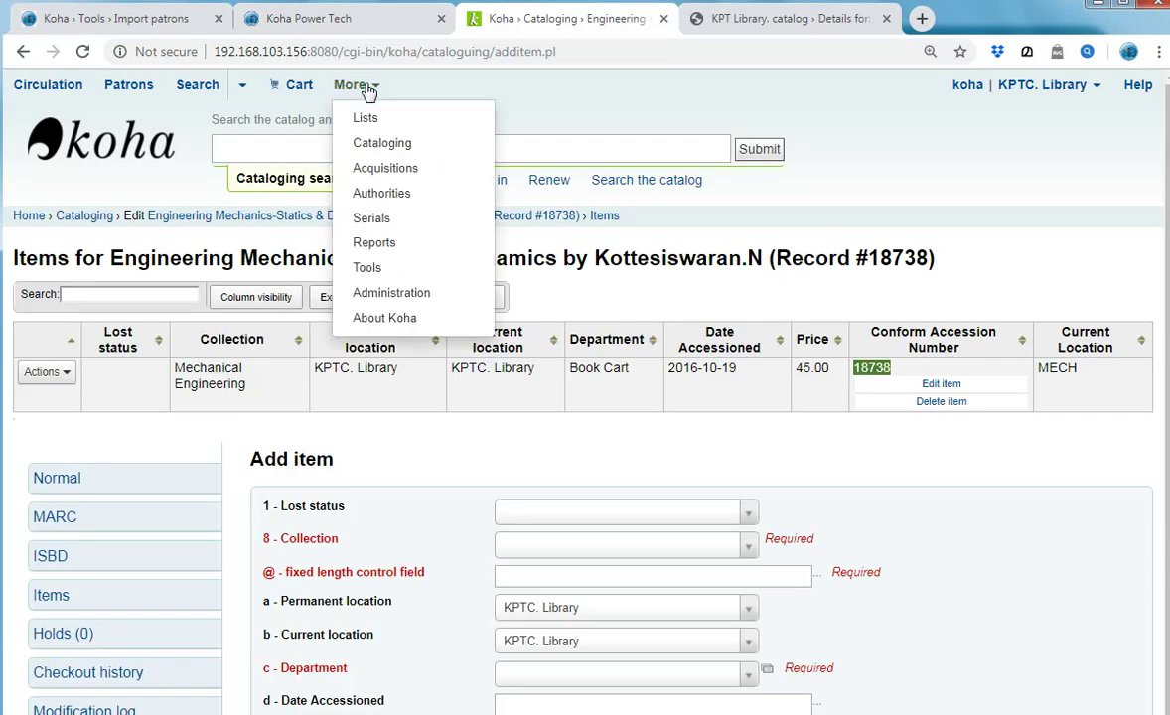
click(384, 245)
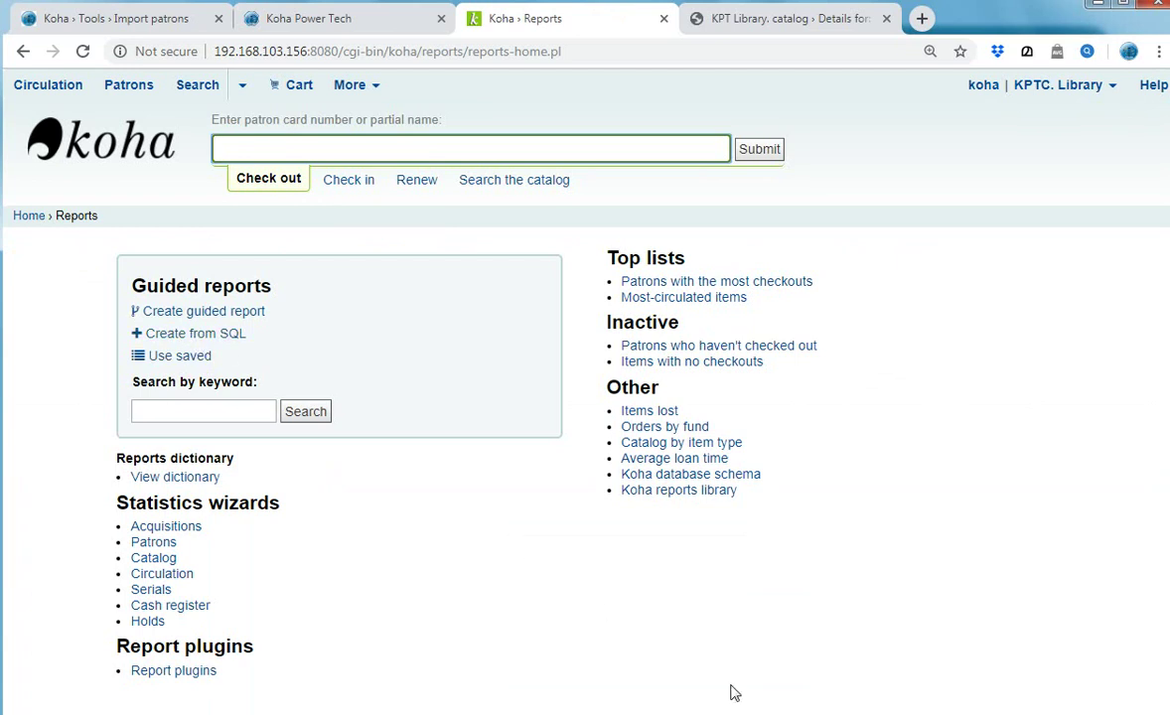
mouse_move(123, 323)
mouse_down()
mouse_move(262, 349)
mouse_move(266, 341)
mouse_up()
key(Escape)
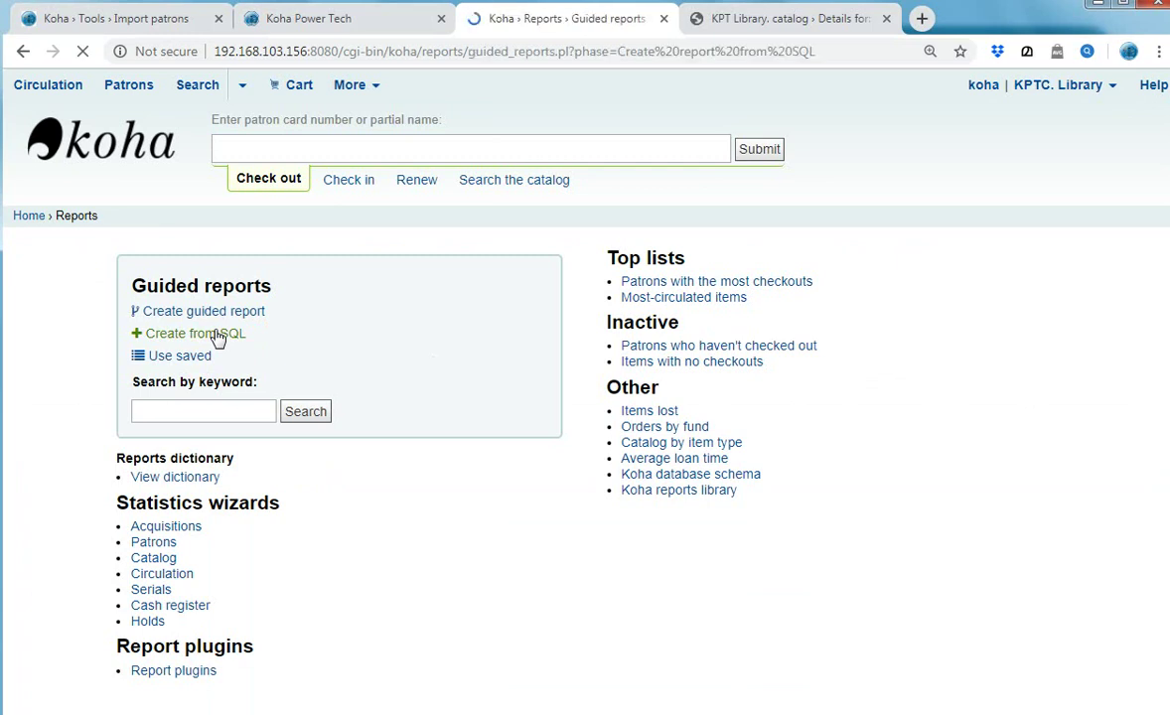
click(386, 577)
click(436, 344)
Step: Switch to the Koha Power Tech blog and search it for Department
click(335, 22)
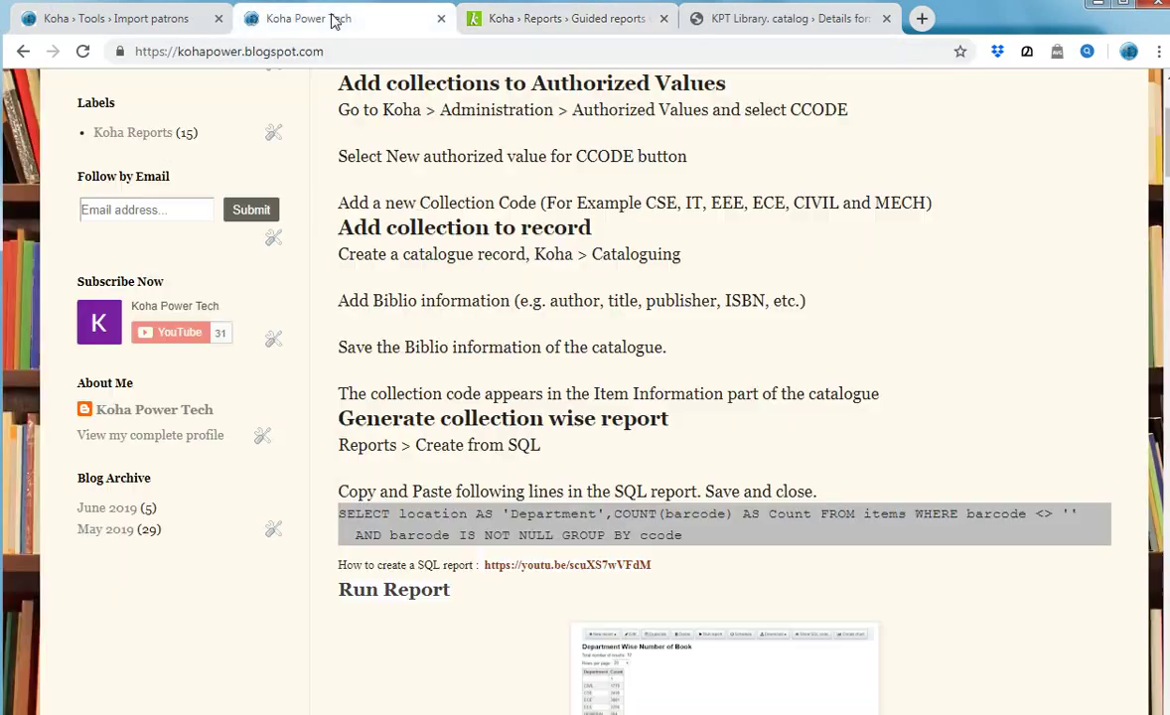
scroll(318, 537, up, 3)
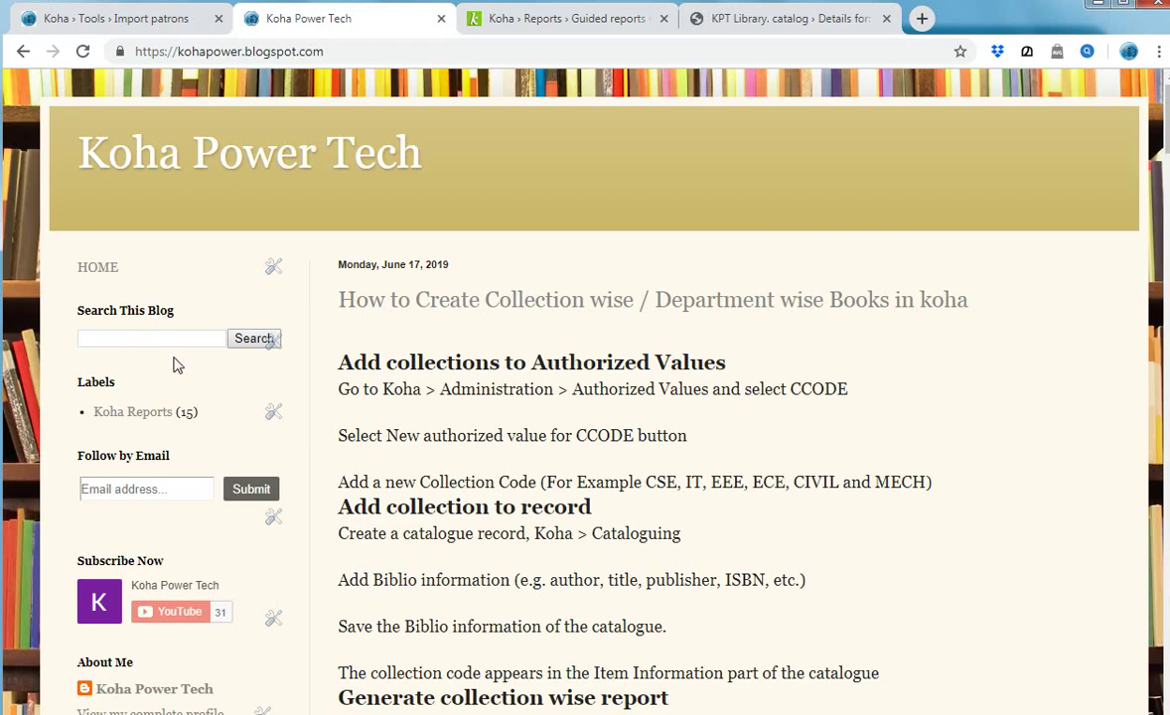
click(153, 341)
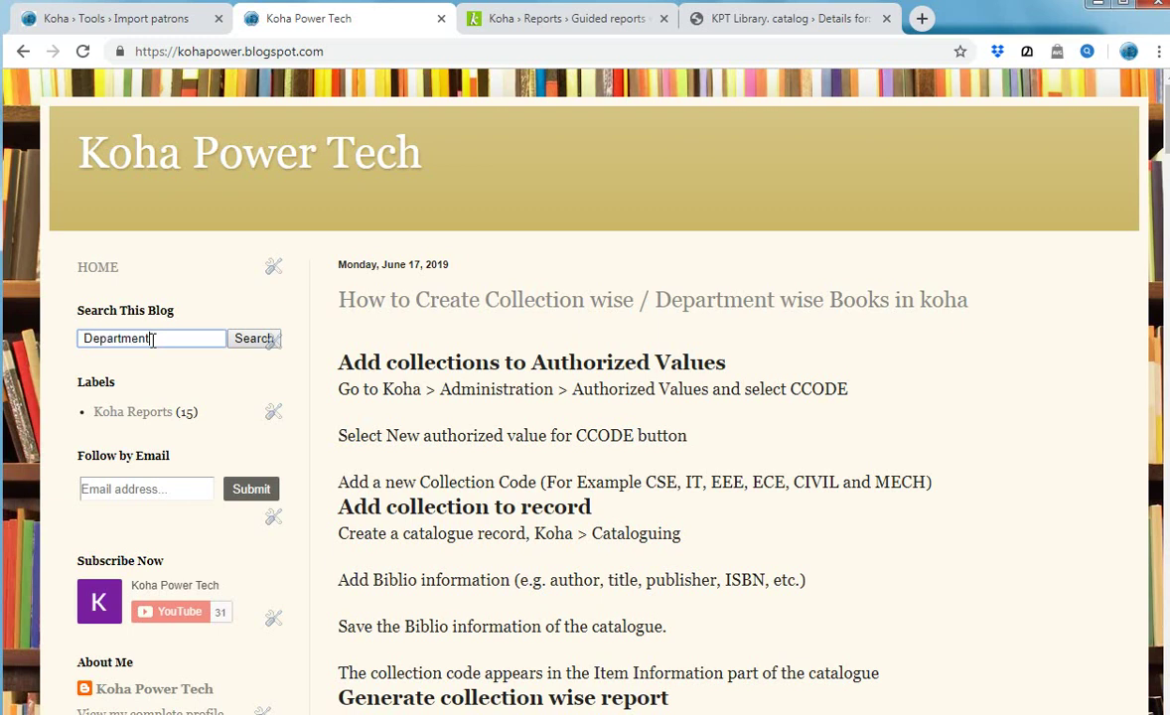
click(245, 340)
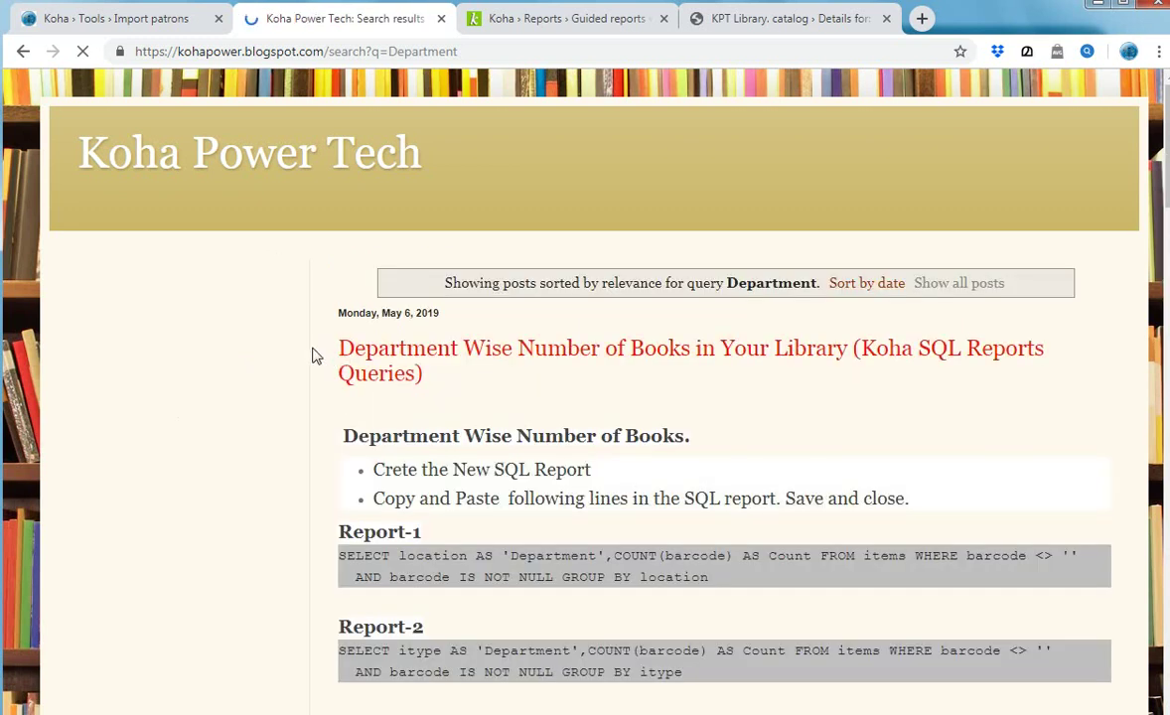
drag(572, 369, 1062, 363)
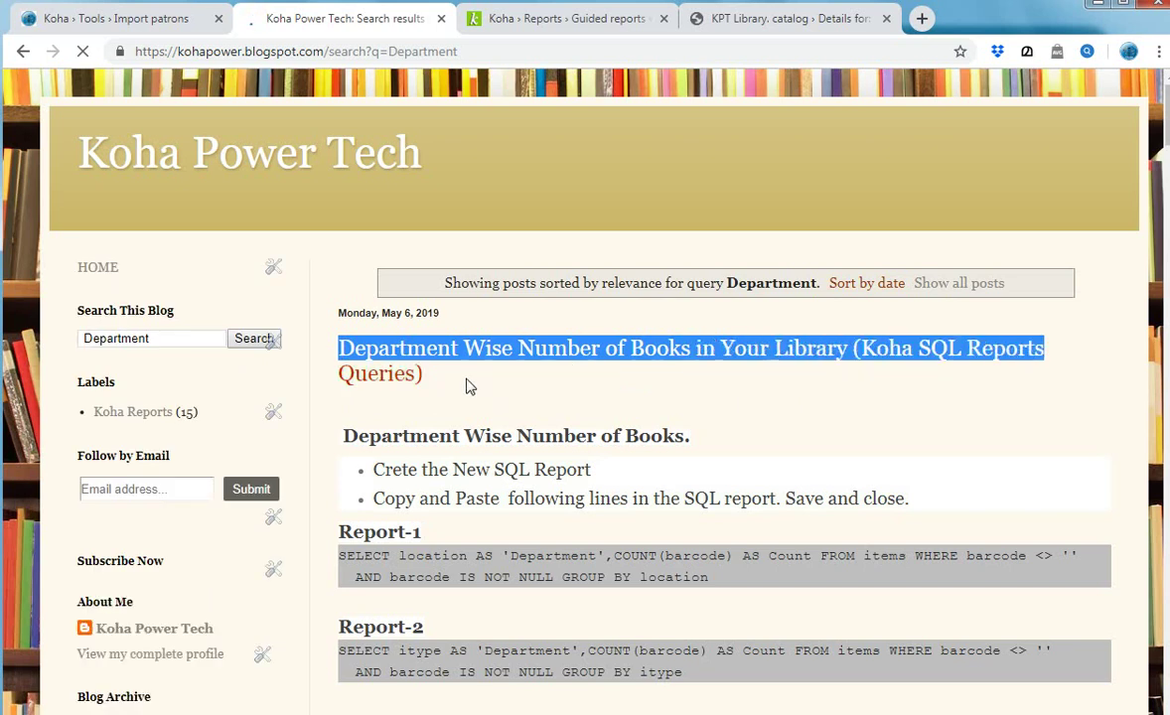
click(548, 357)
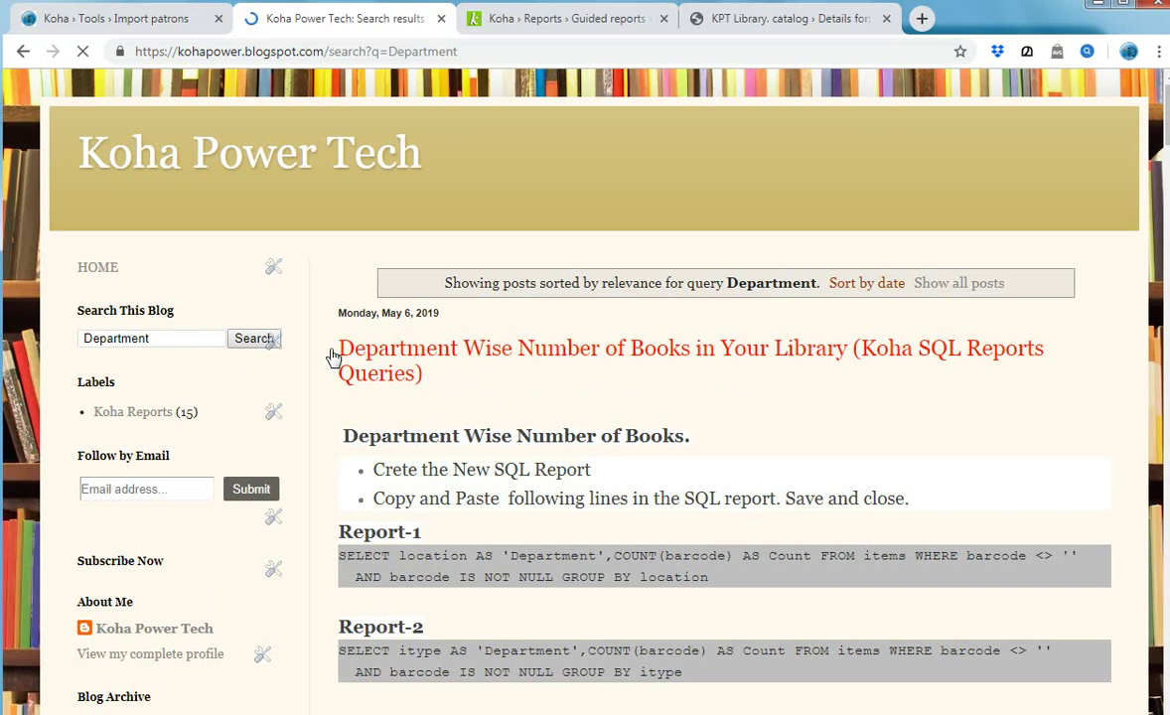
Step: Copy the blog heading "Department Wise Number of Books." and use it as the name of the new SQL report
drag(335, 449, 696, 455)
key(ctrl+c)
click(529, 24)
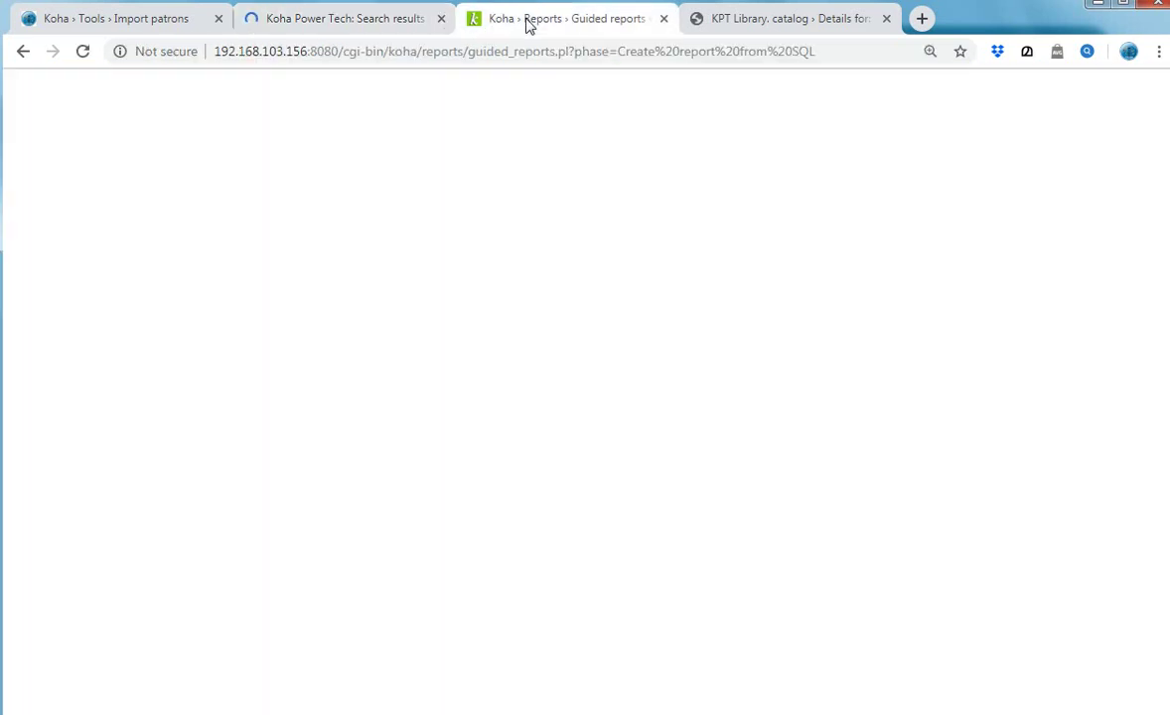
key(ctrl+v)
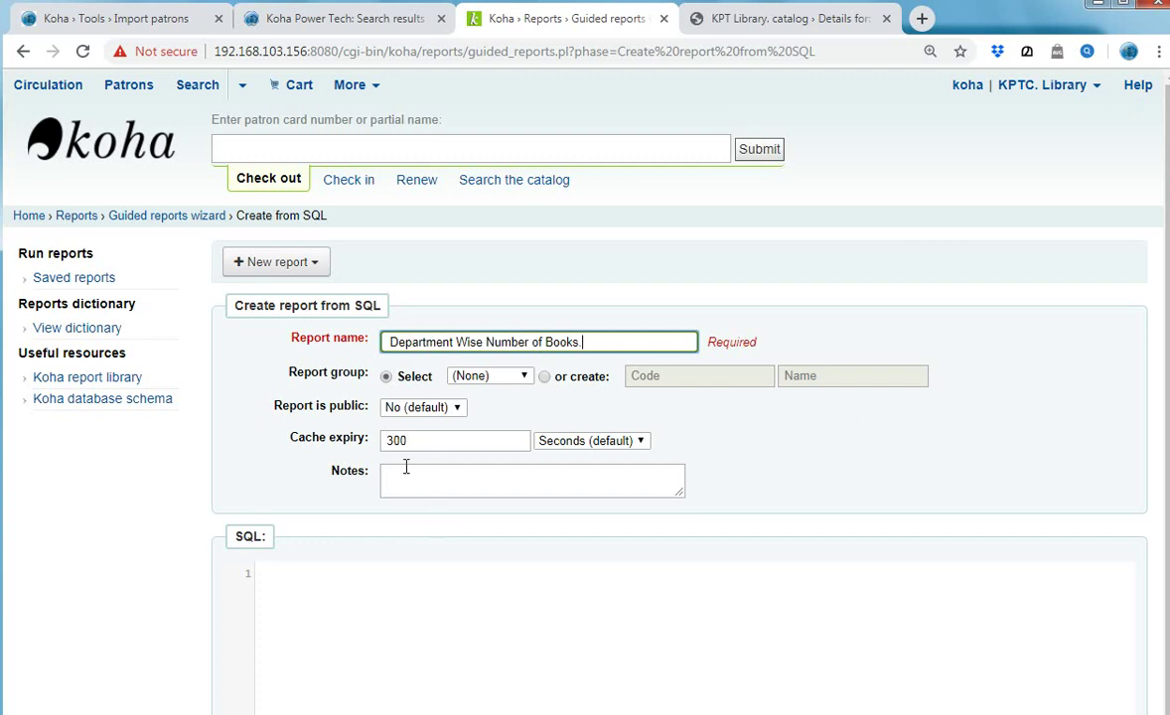
Step: Compare the three department-wise queries in the blog post and copy the Report-2 query, which groups by itype
click(318, 592)
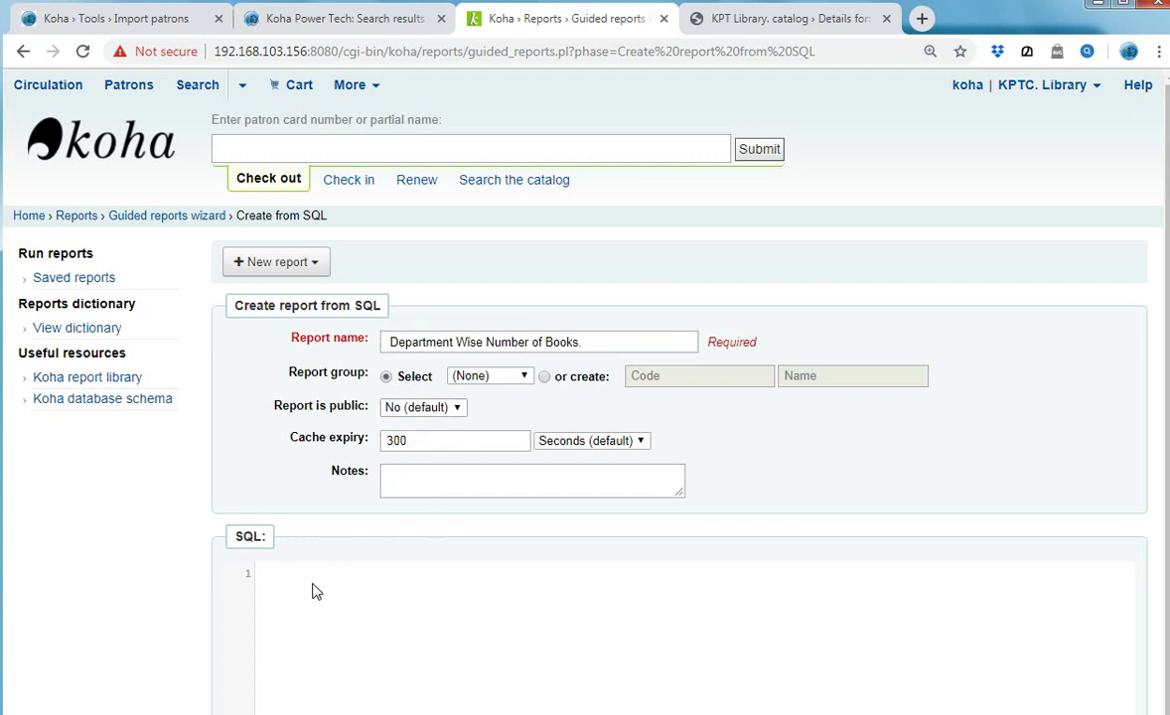
click(310, 20)
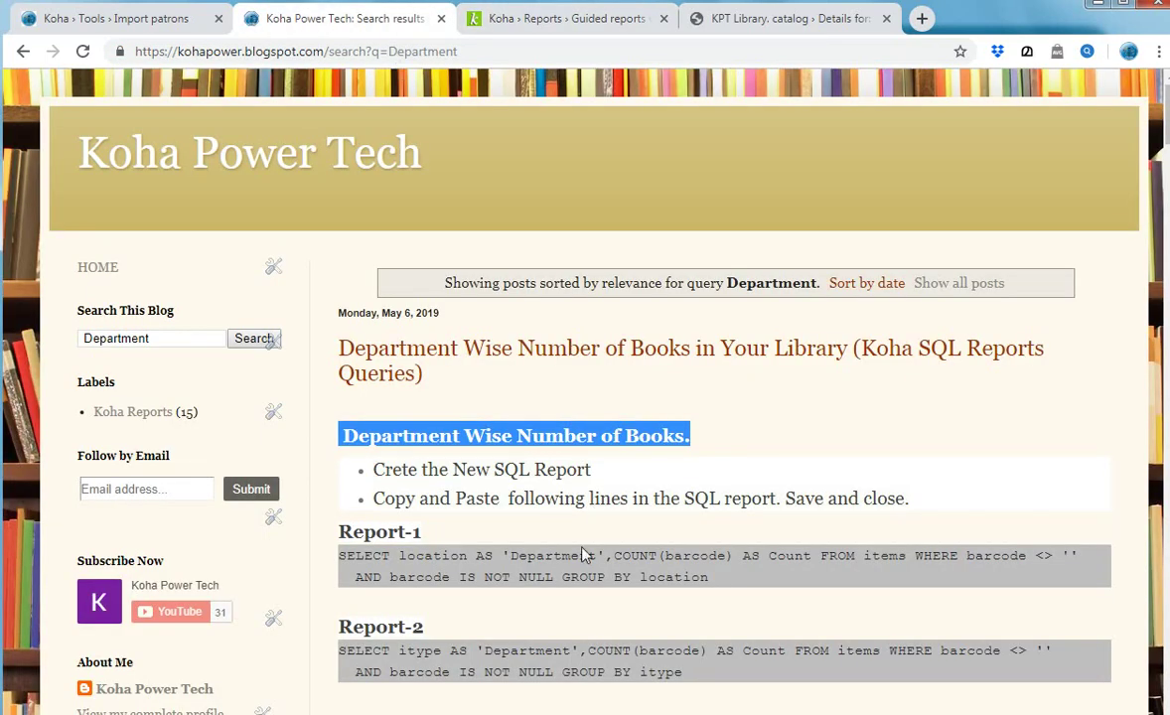
scroll(574, 559, down, 4)
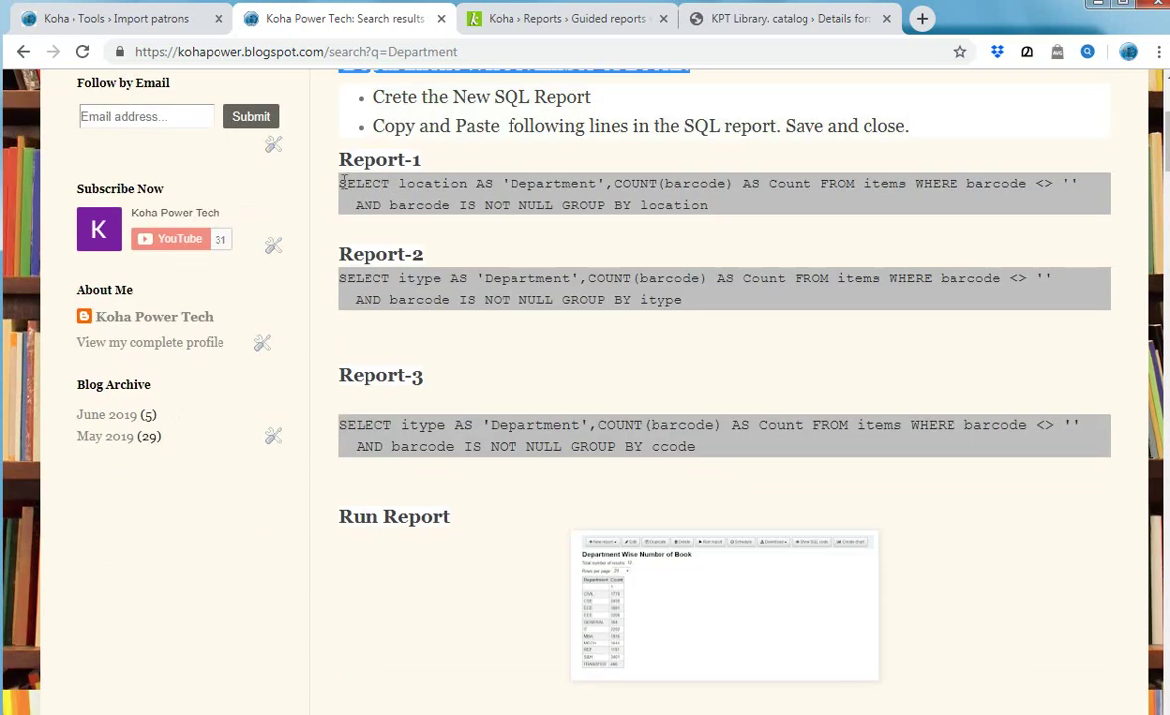
triple_click(506, 192)
triple_click(342, 280)
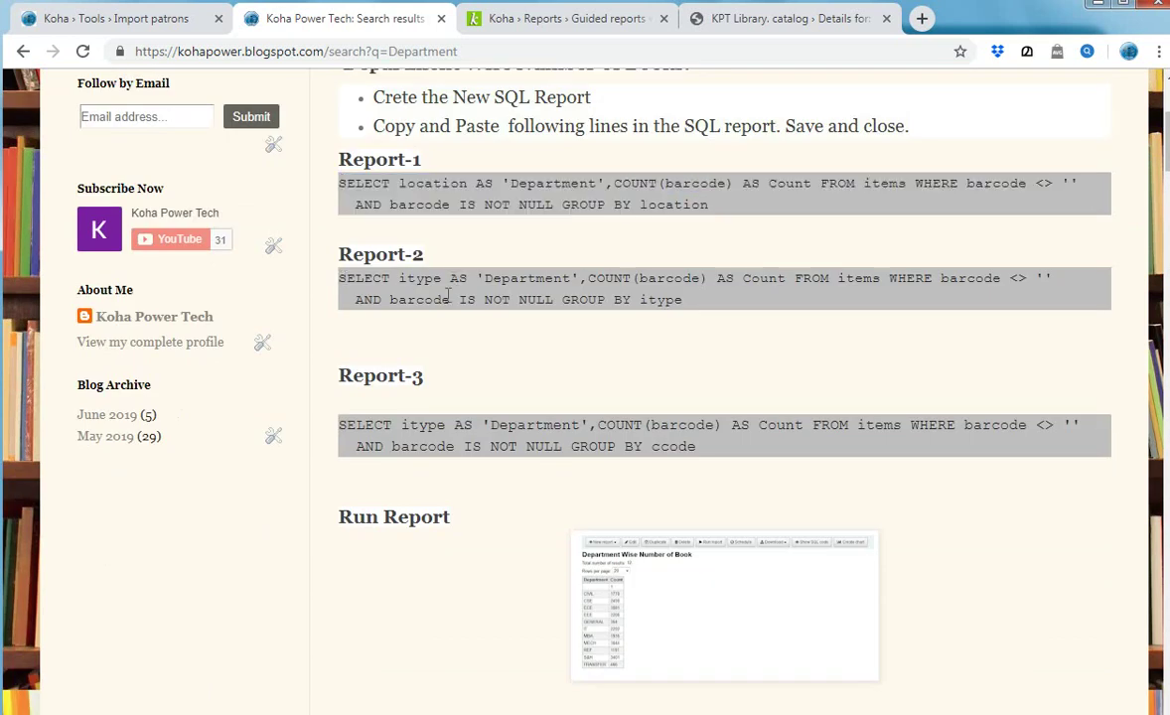
triple_click(586, 429)
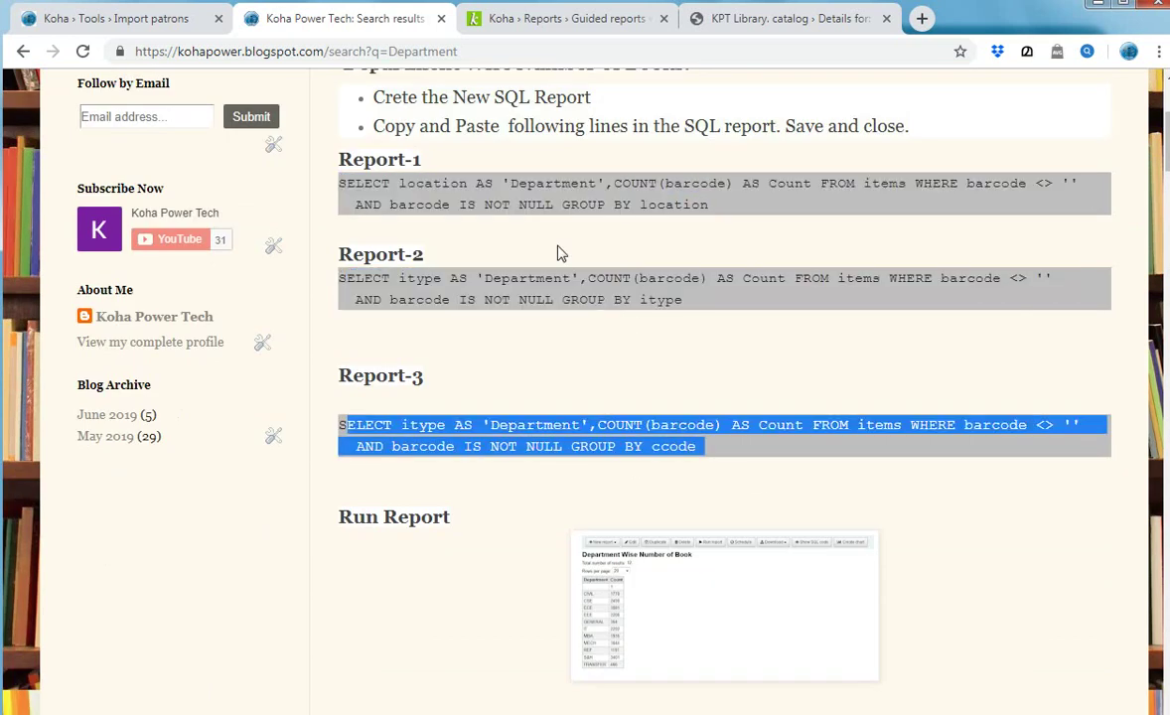
click(443, 283)
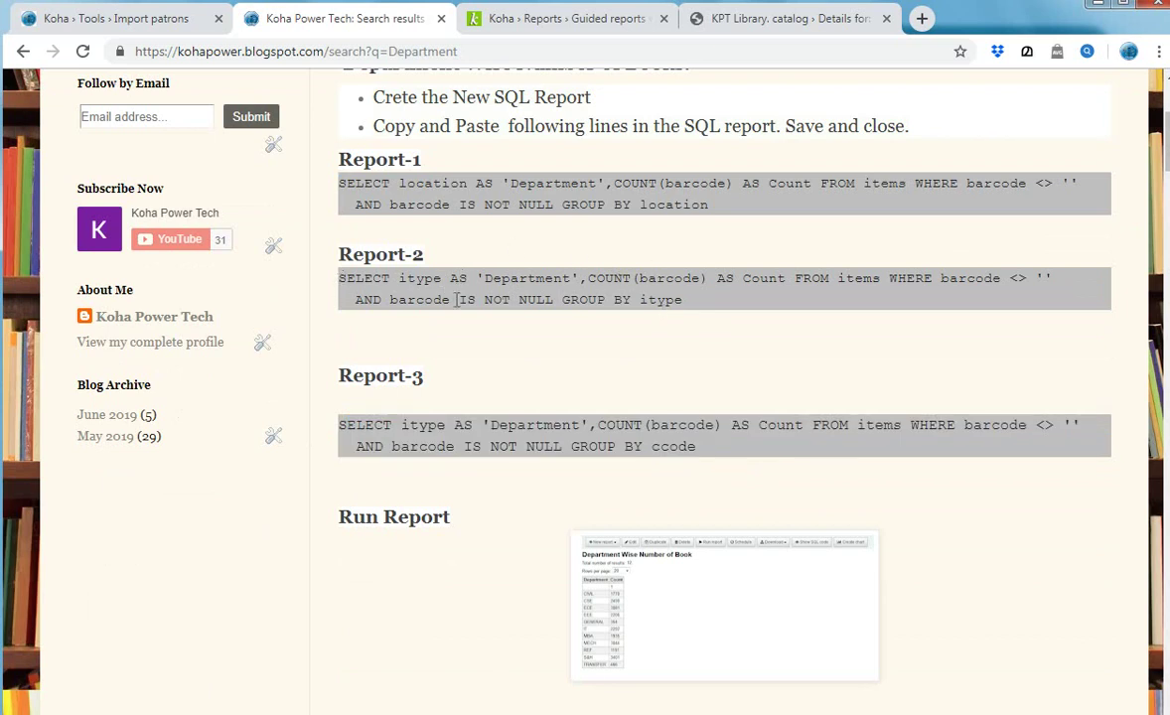
drag(340, 278, 693, 313)
key(ctrl+c)
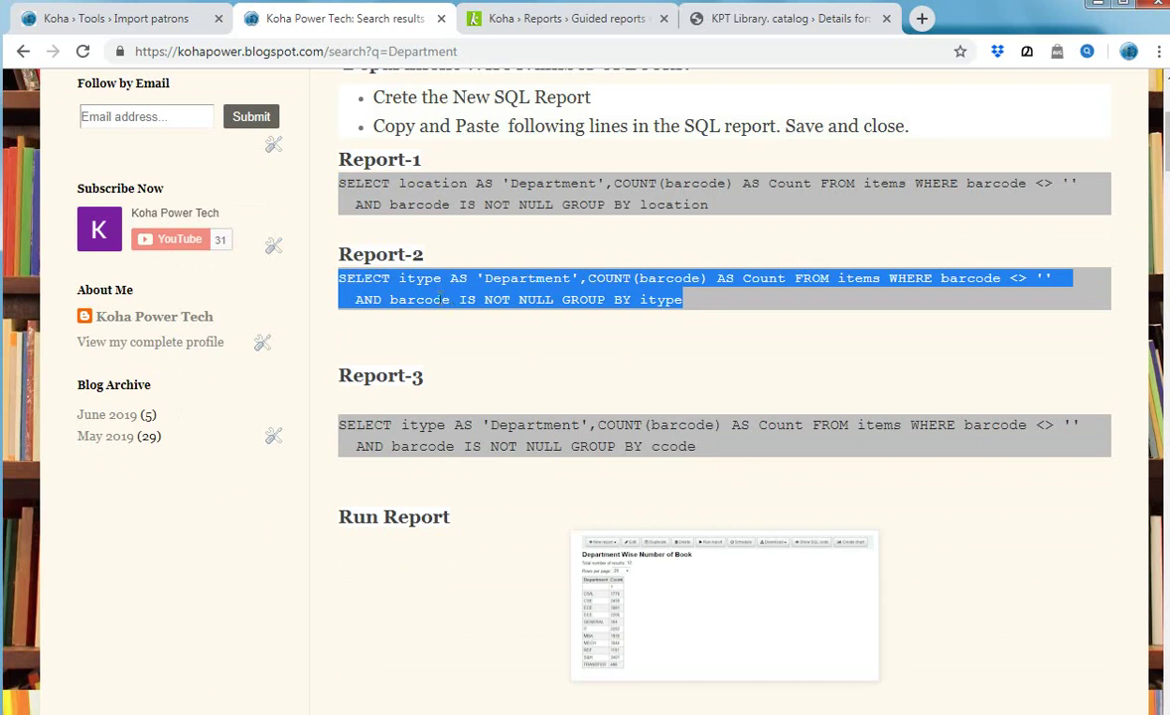
Step: Review the blog post's queries again and highlight the Report-3 query, which groups by ccode
scroll(442, 306, up, 3)
click(708, 494)
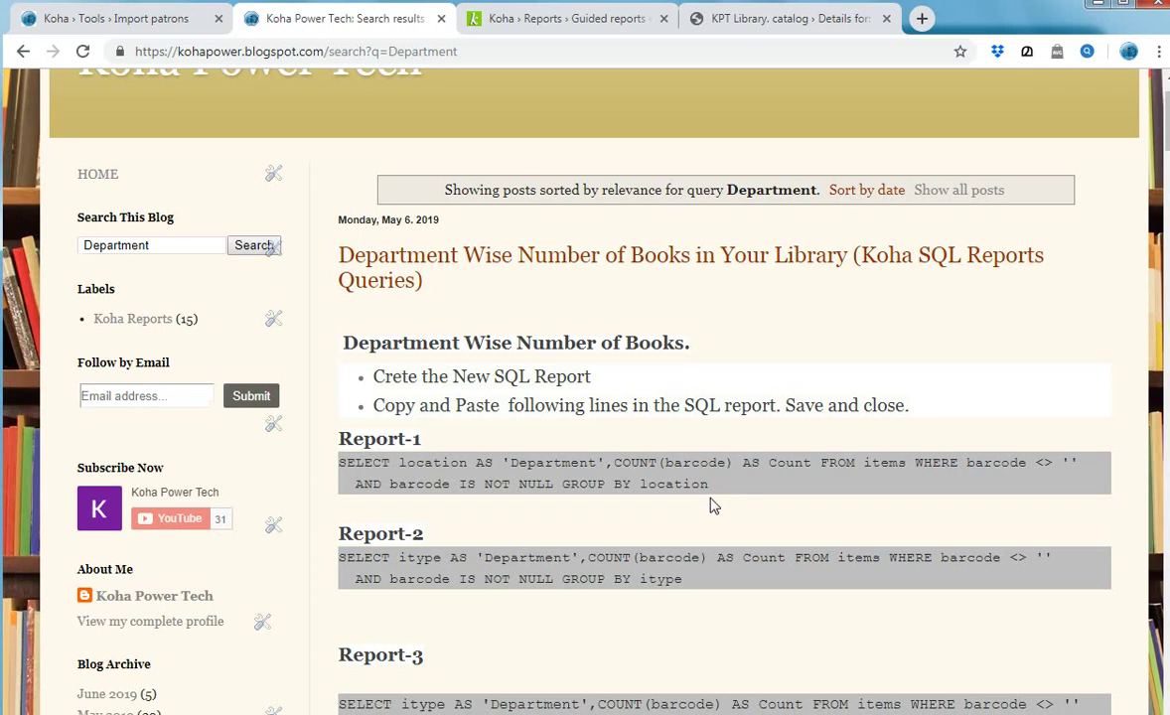
scroll(710, 502, down, 3)
drag(682, 449, 318, 392)
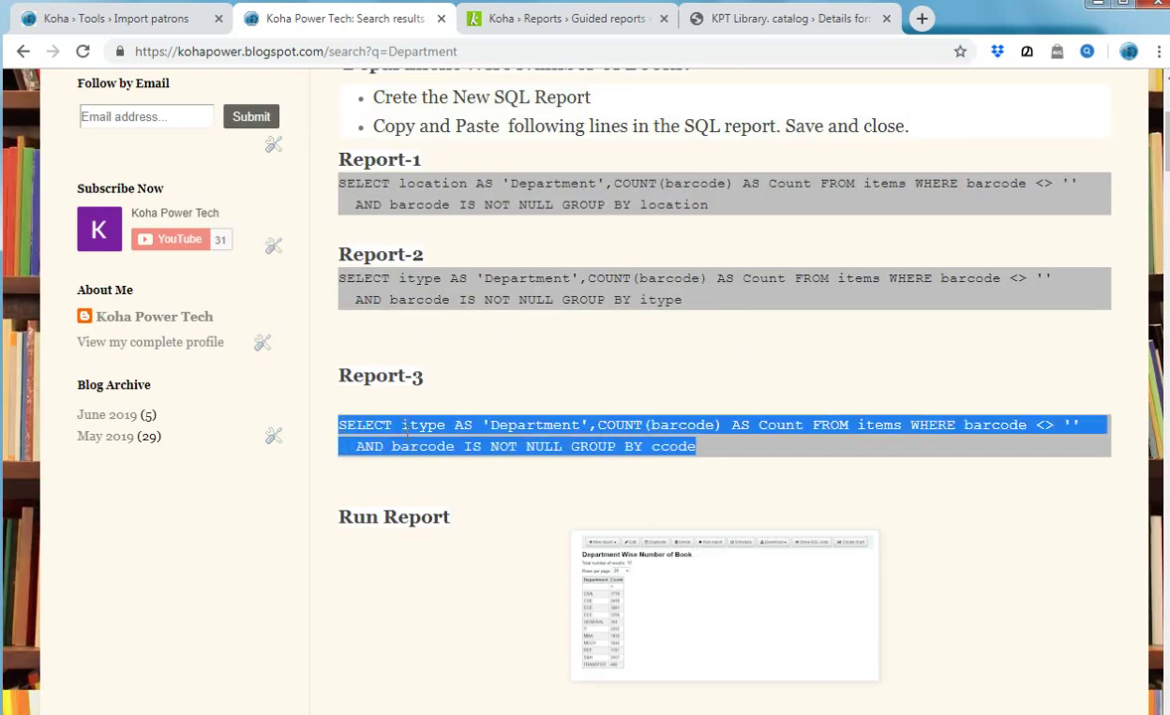
Step: Paste the copied itype query into the new report's SQL in Koha and save the report
click(529, 19)
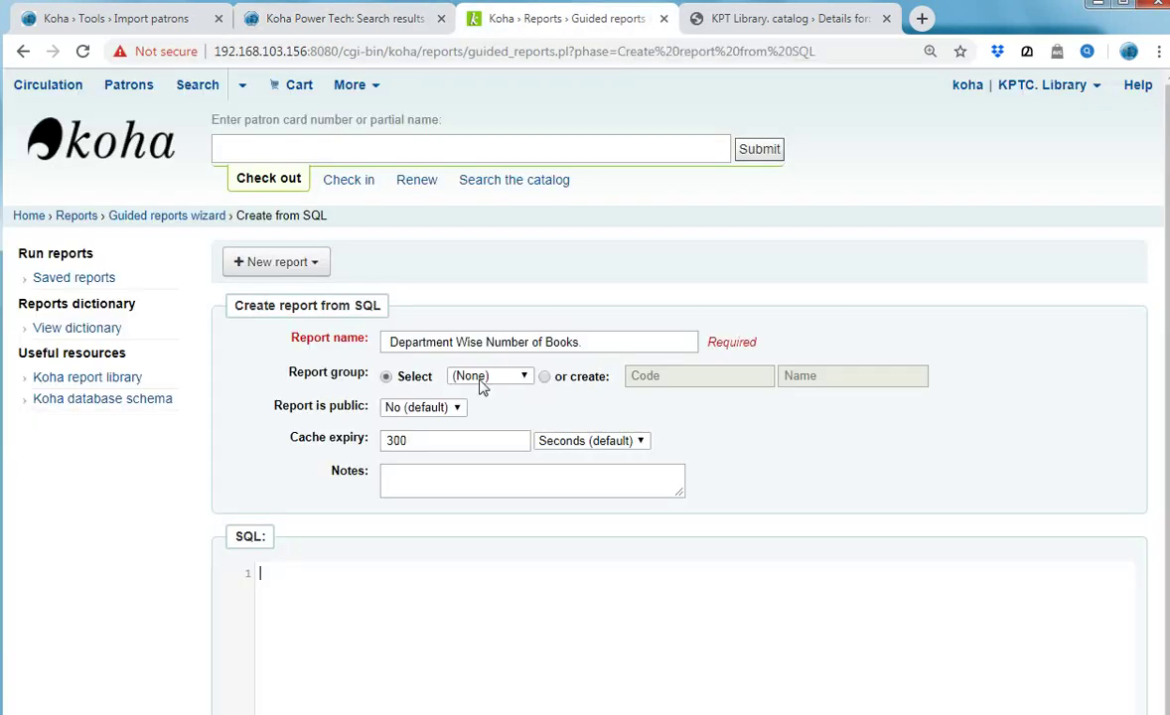
click(373, 579)
key(ctrl+v)
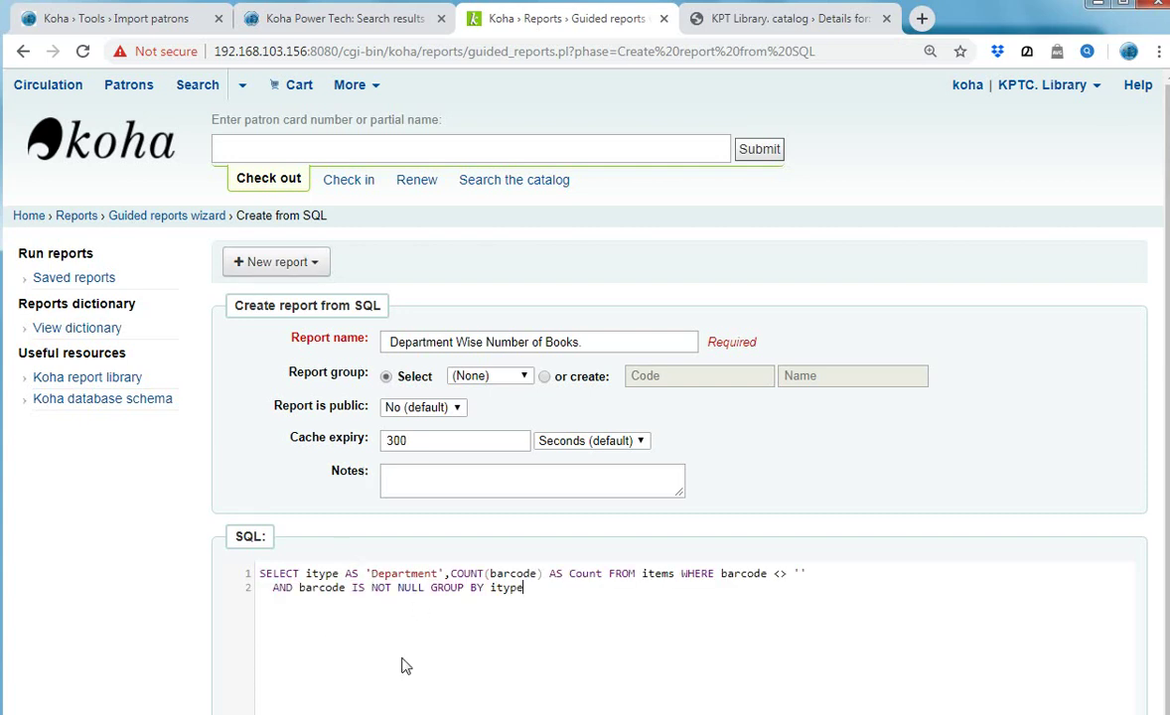
scroll(426, 623, down, 2)
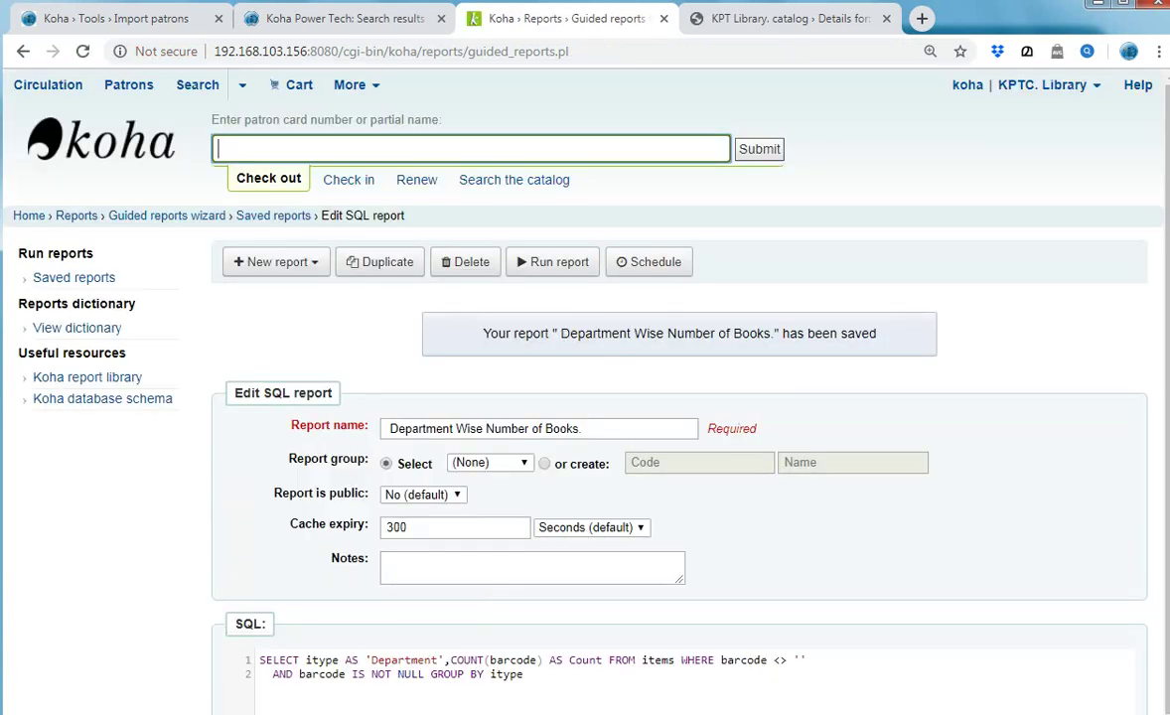
mouse_move(410, 305)
mouse_down()
mouse_move(896, 335)
mouse_move(954, 367)
mouse_up()
key(Escape)
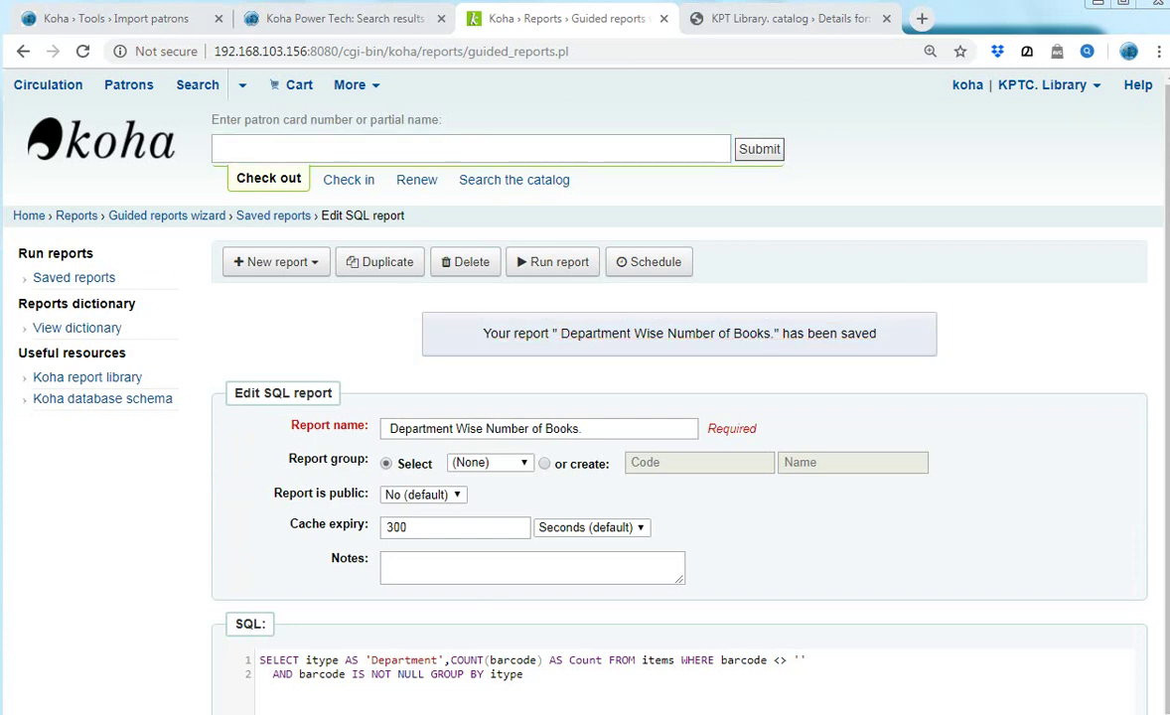
Step: Run the saved Department Wise Number of Books report and examine the book count for each department
drag(500, 242, 602, 290)
click(554, 265)
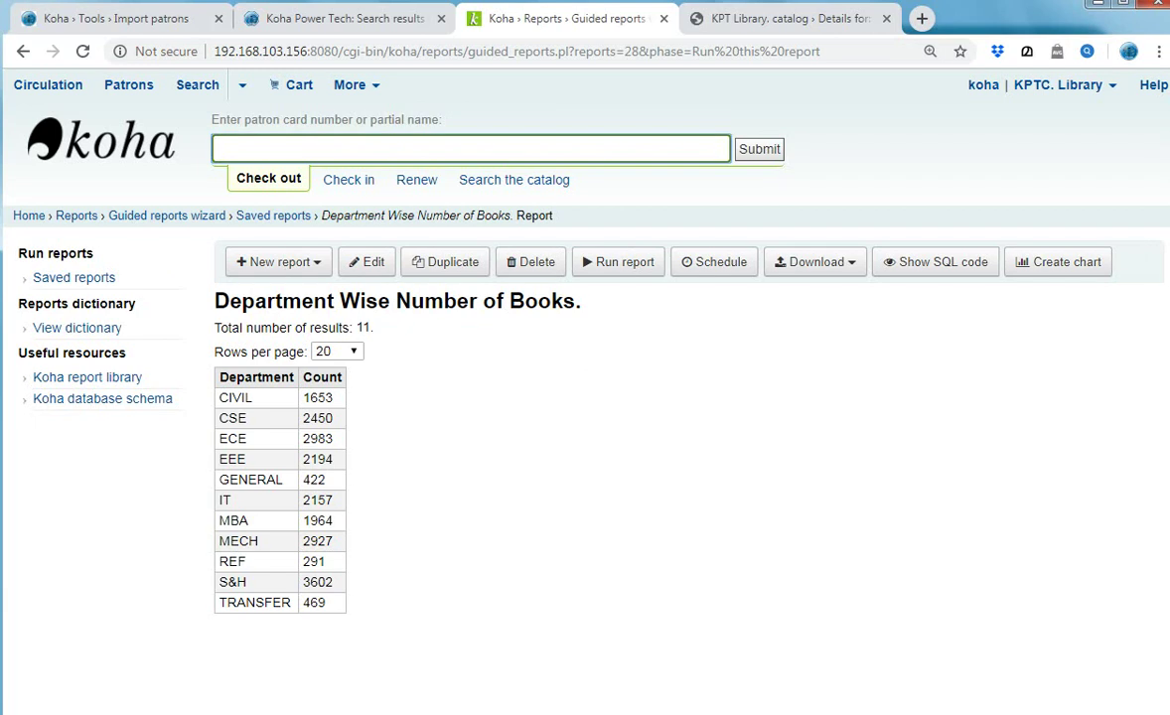
drag(208, 363, 363, 631)
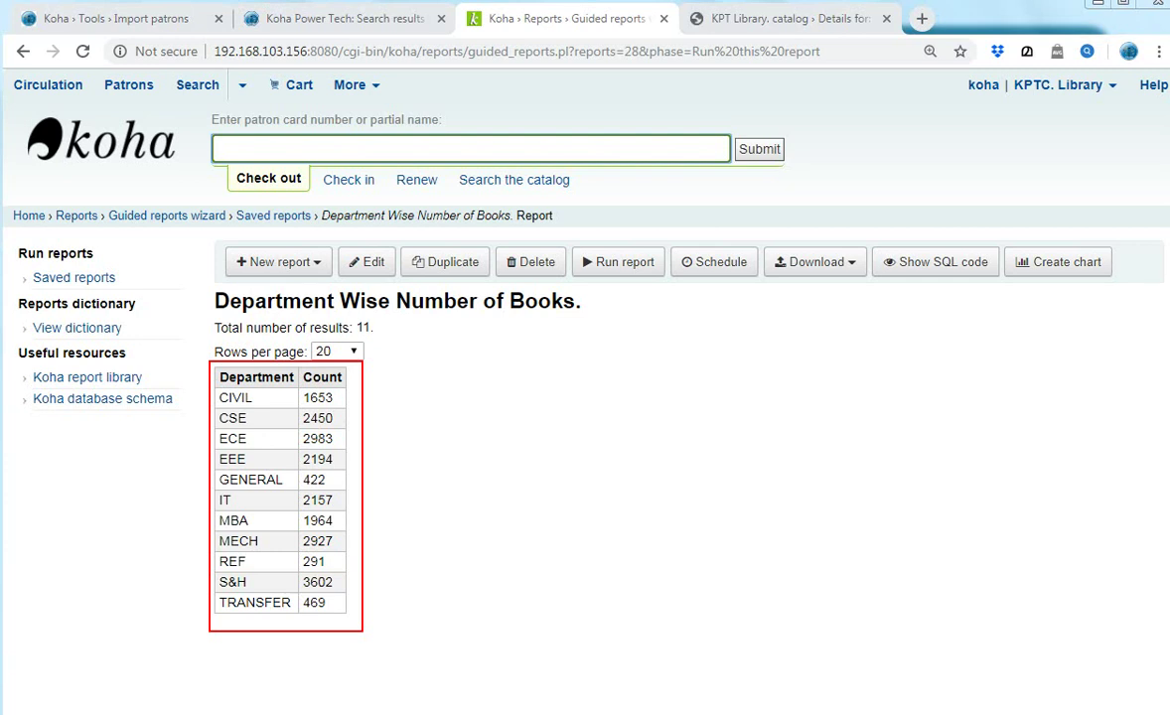
key(Escape)
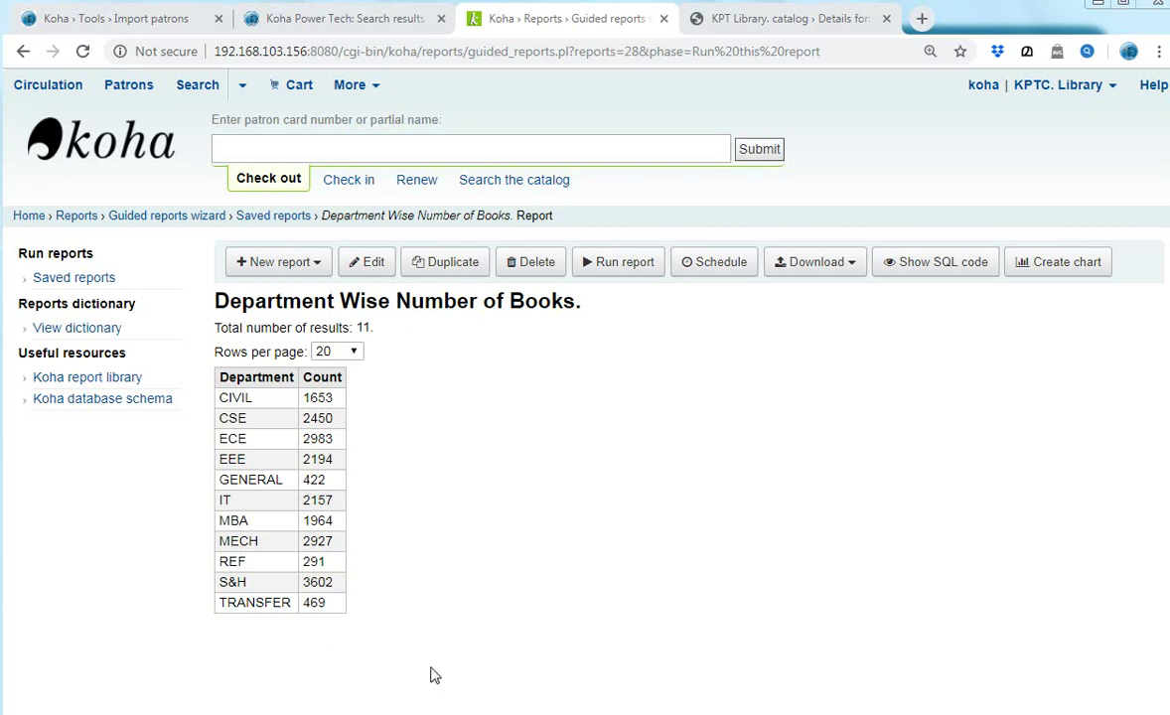
key(alt+Tab)
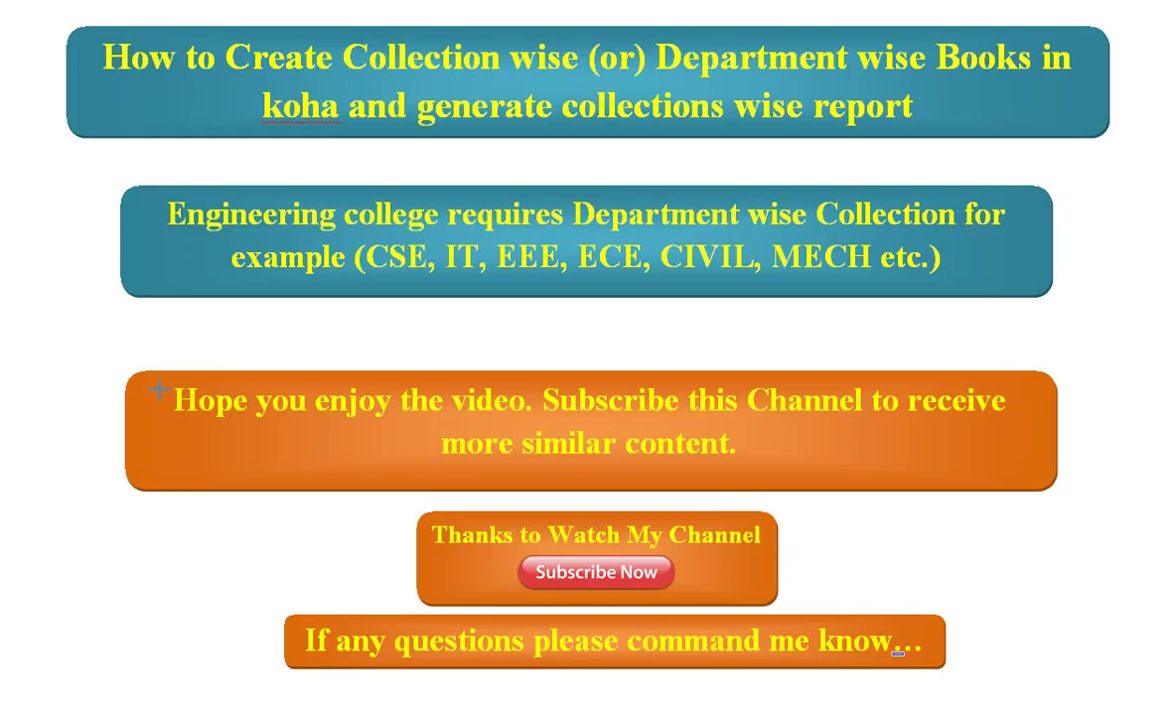
drag(139, 376, 1040, 484)
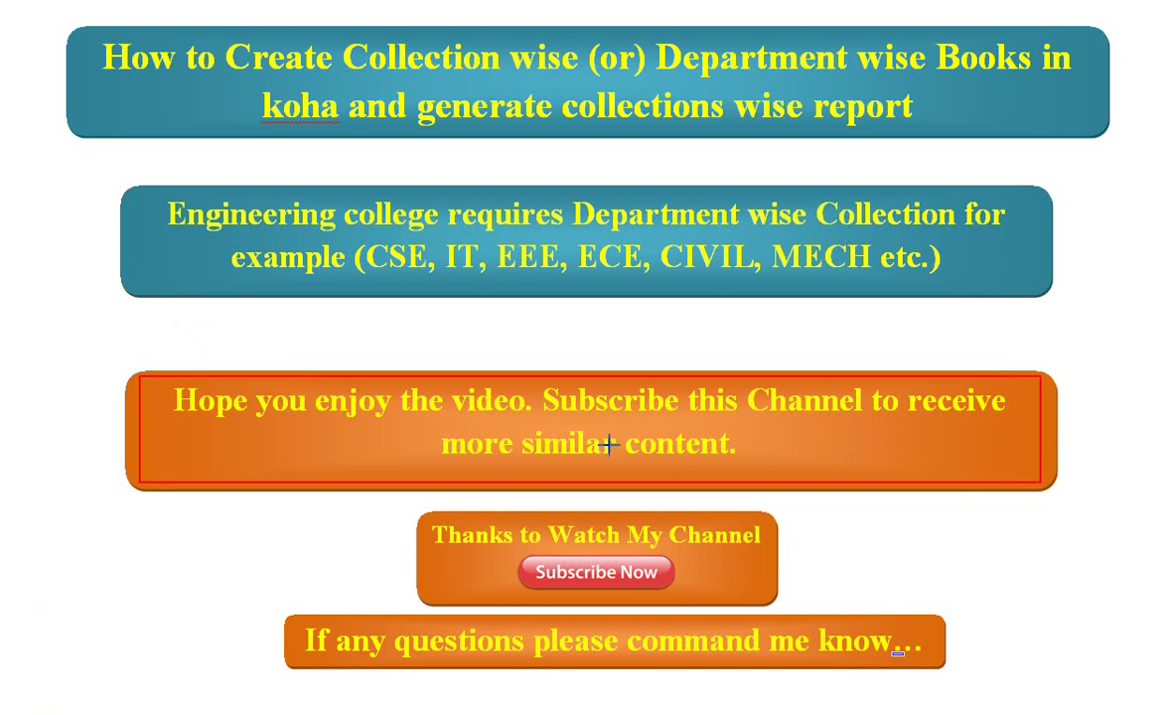
drag(420, 512, 772, 603)
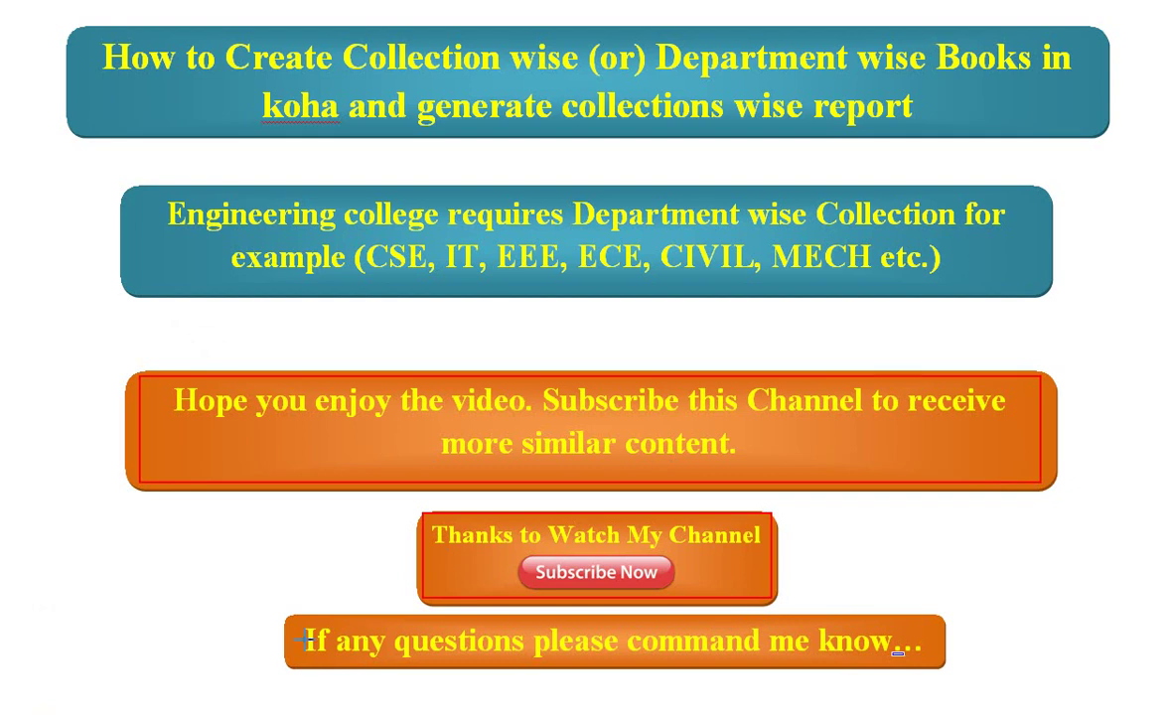
drag(284, 615, 935, 673)
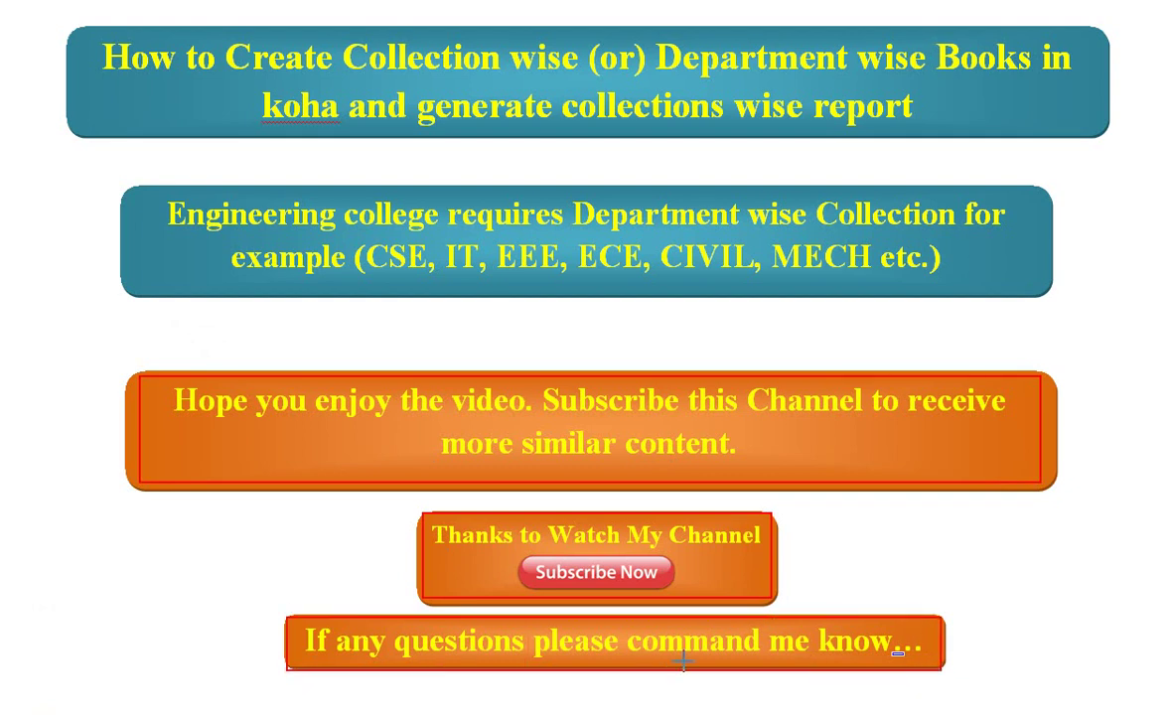